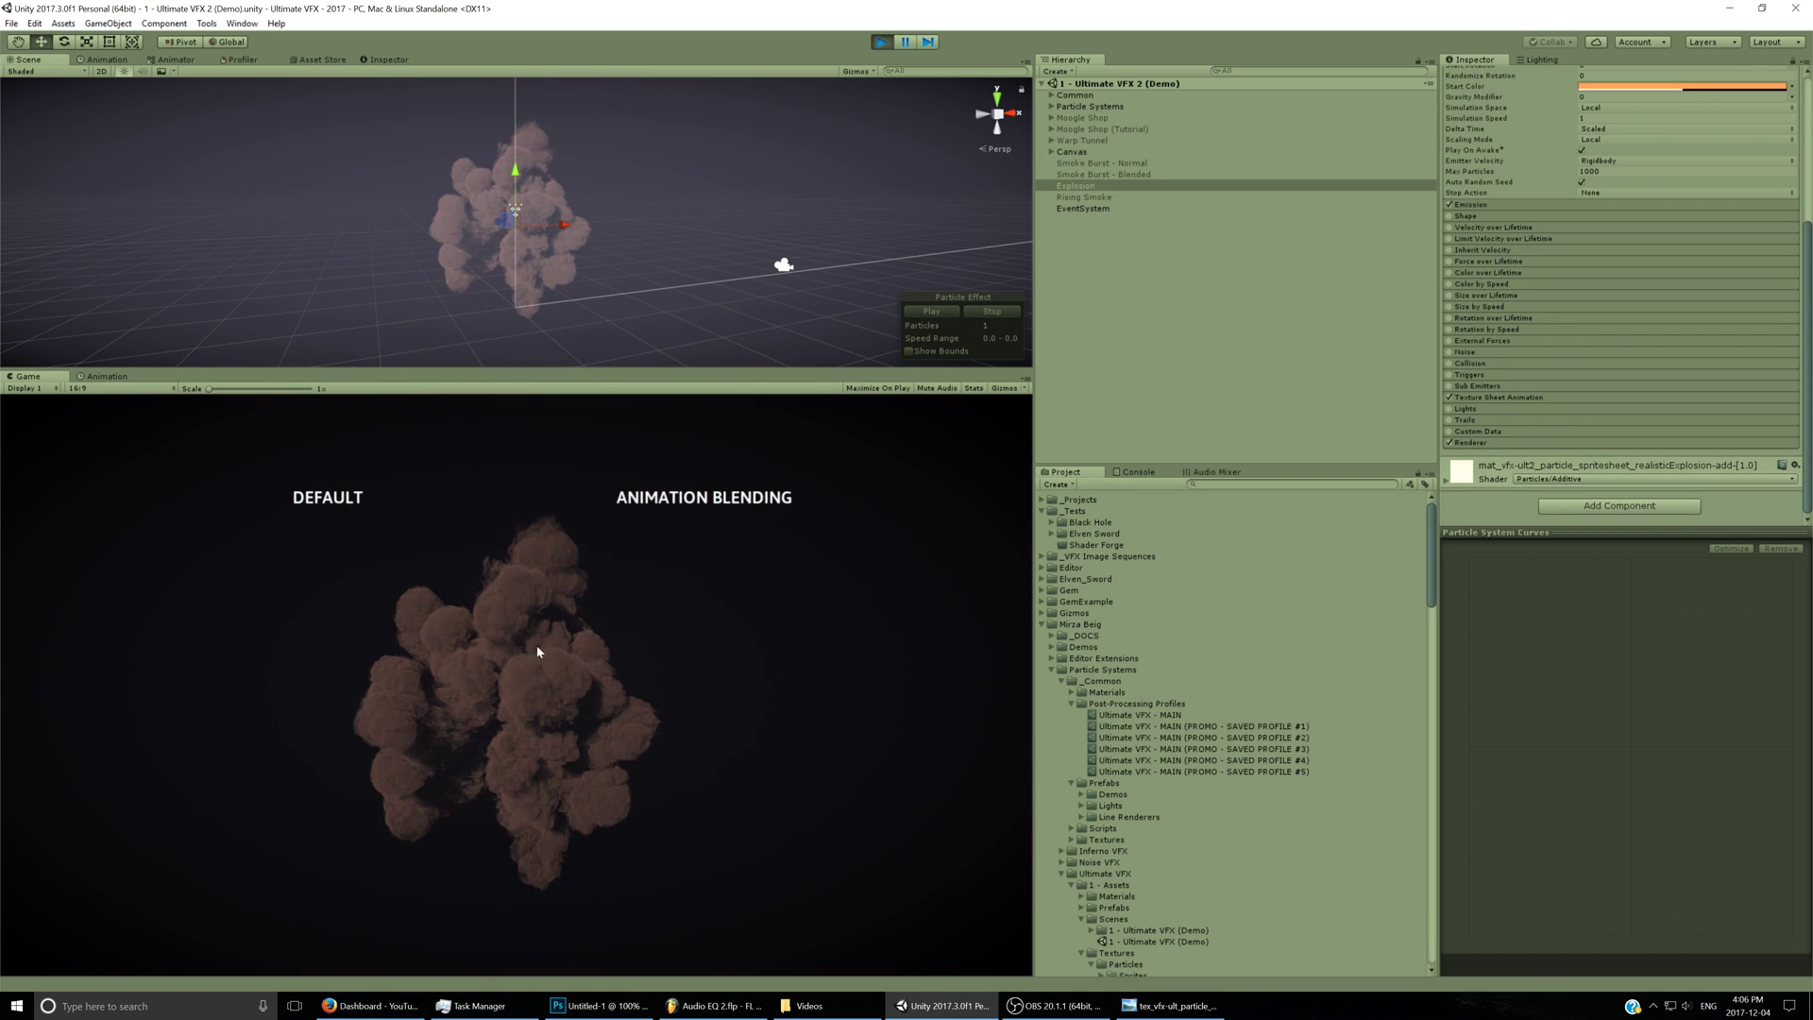
Select the Explosion, then open and dismiss its Renderer material picker without changing the material.
left_click(1471, 442)
left_click(1792, 476)
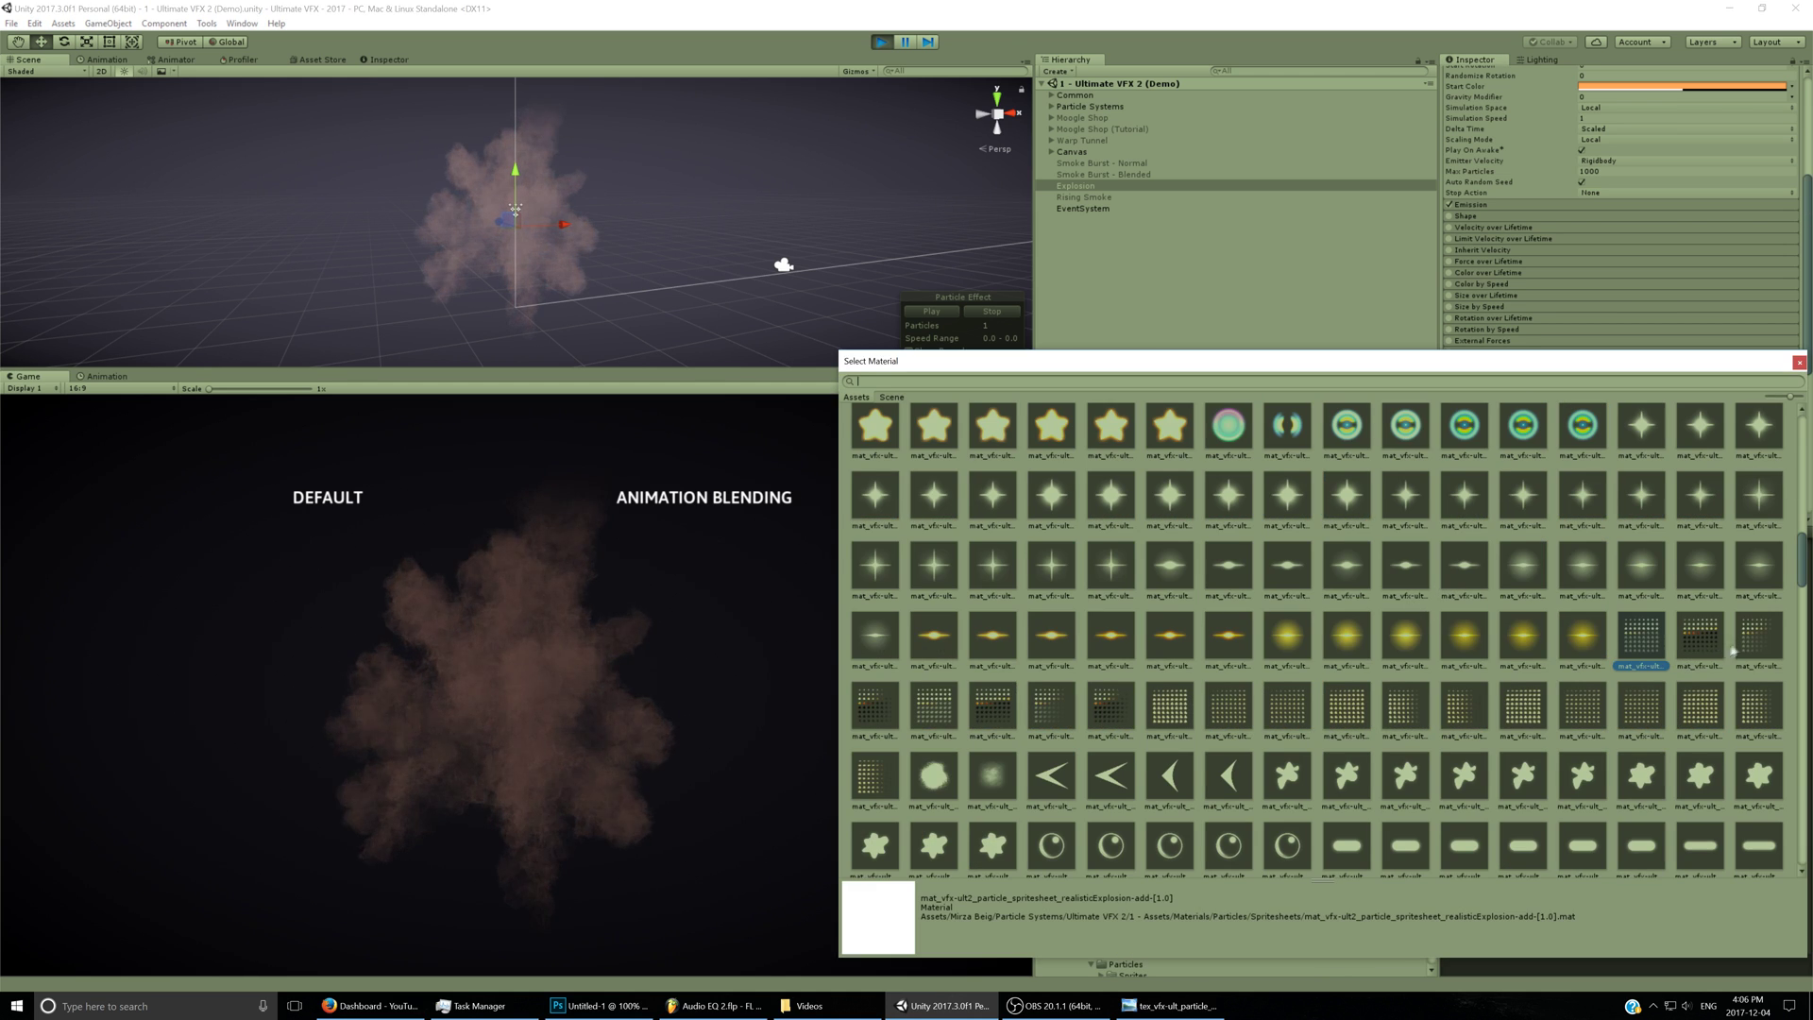
left_click(618, 615)
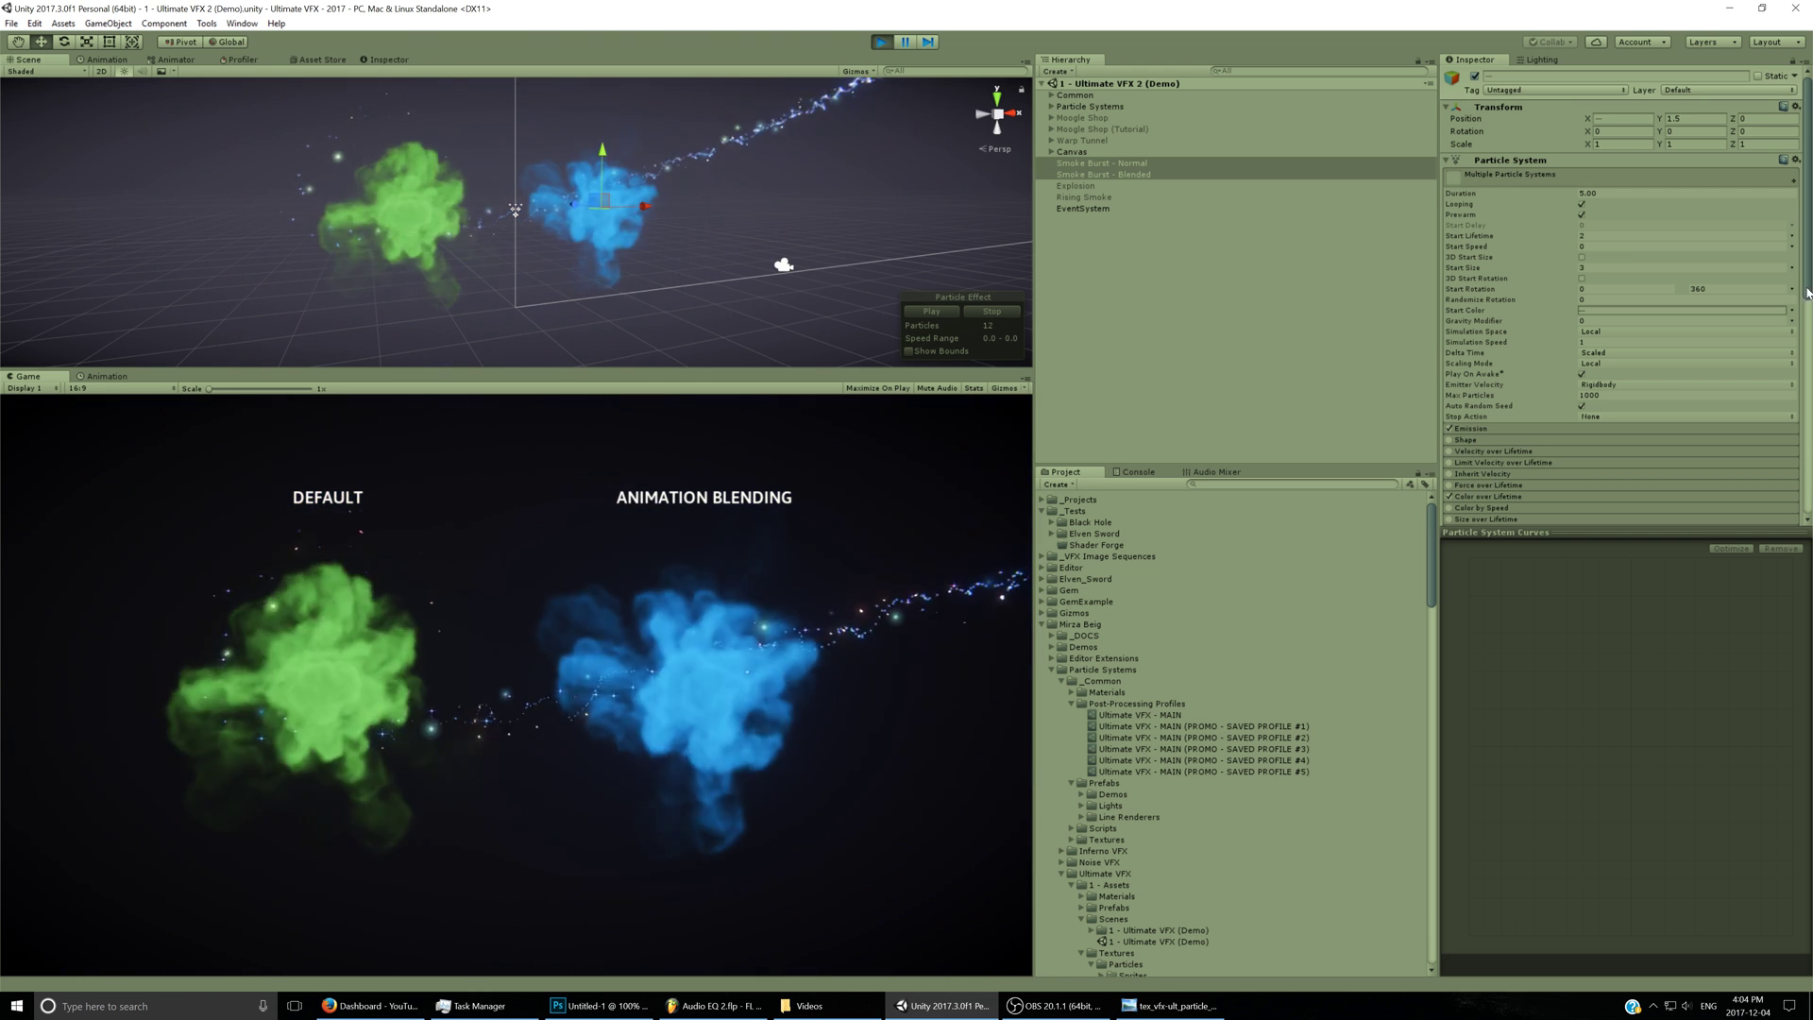
Multi-select Smoke Burst - Blended and Smoke Burst - Normal, click Start Lifetime, and check the spritesheet.
scroll(1523, 280, "down", 8)
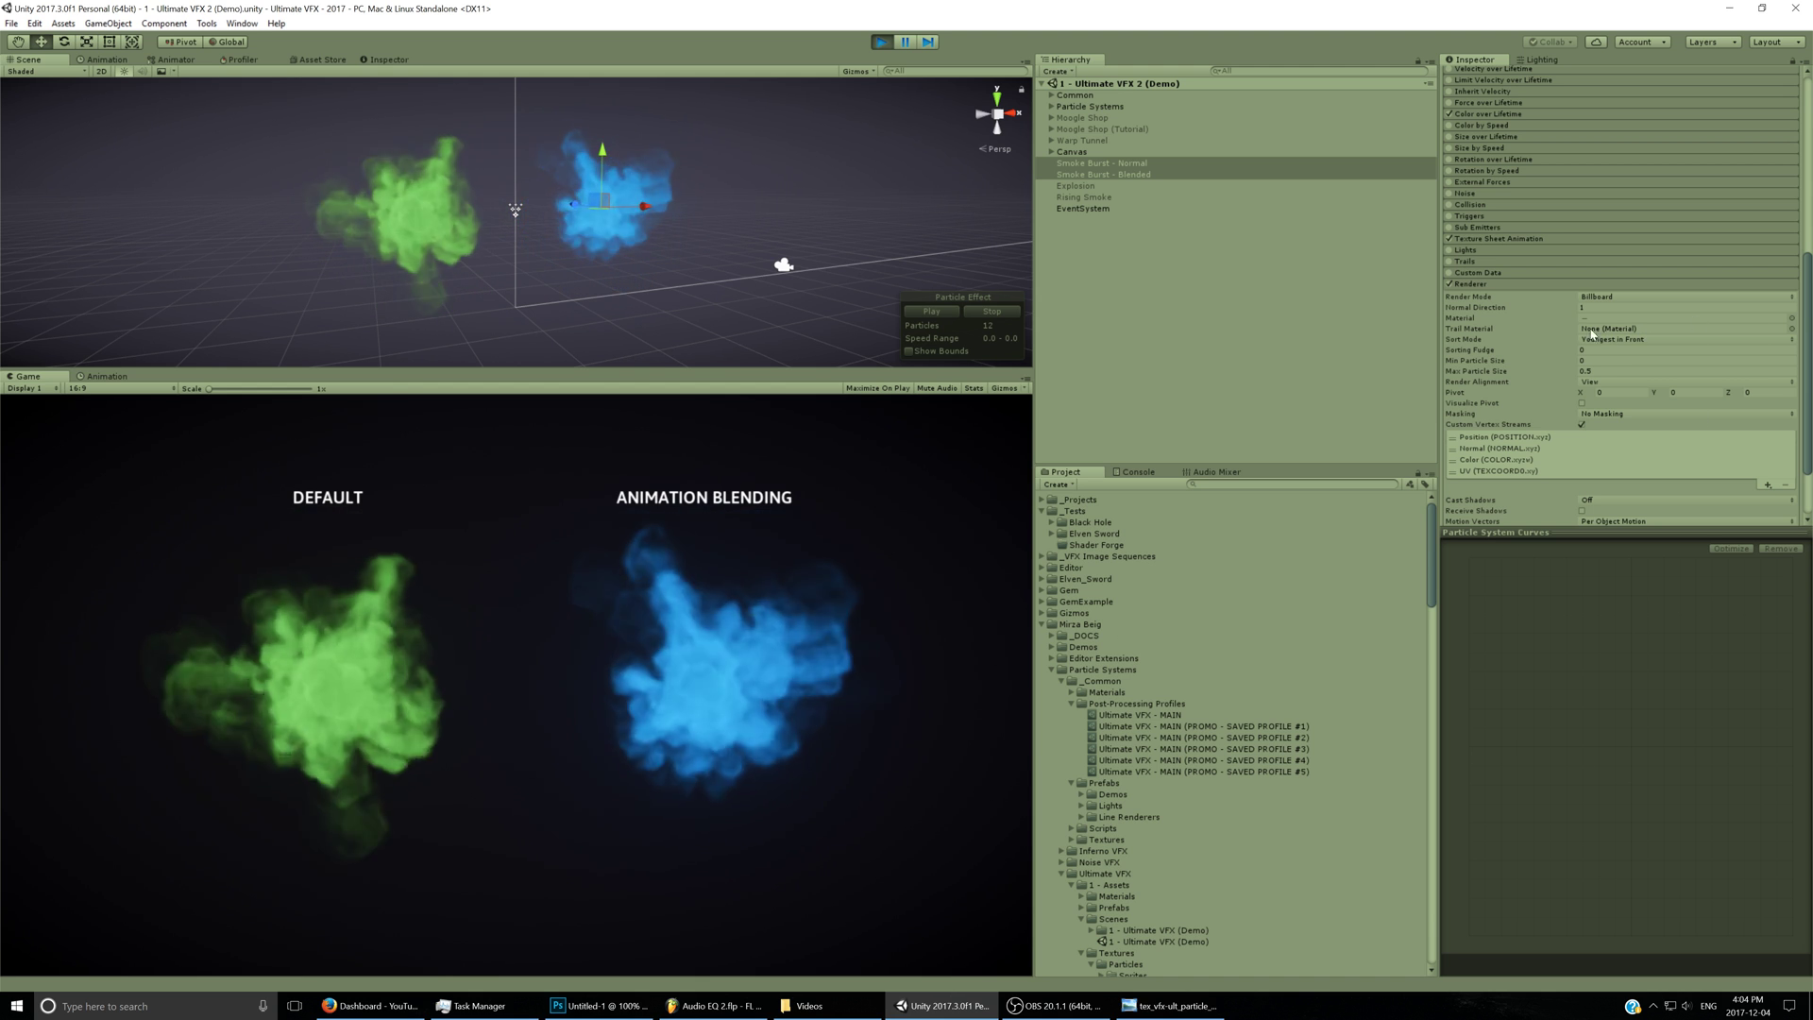
left_click(1103, 174)
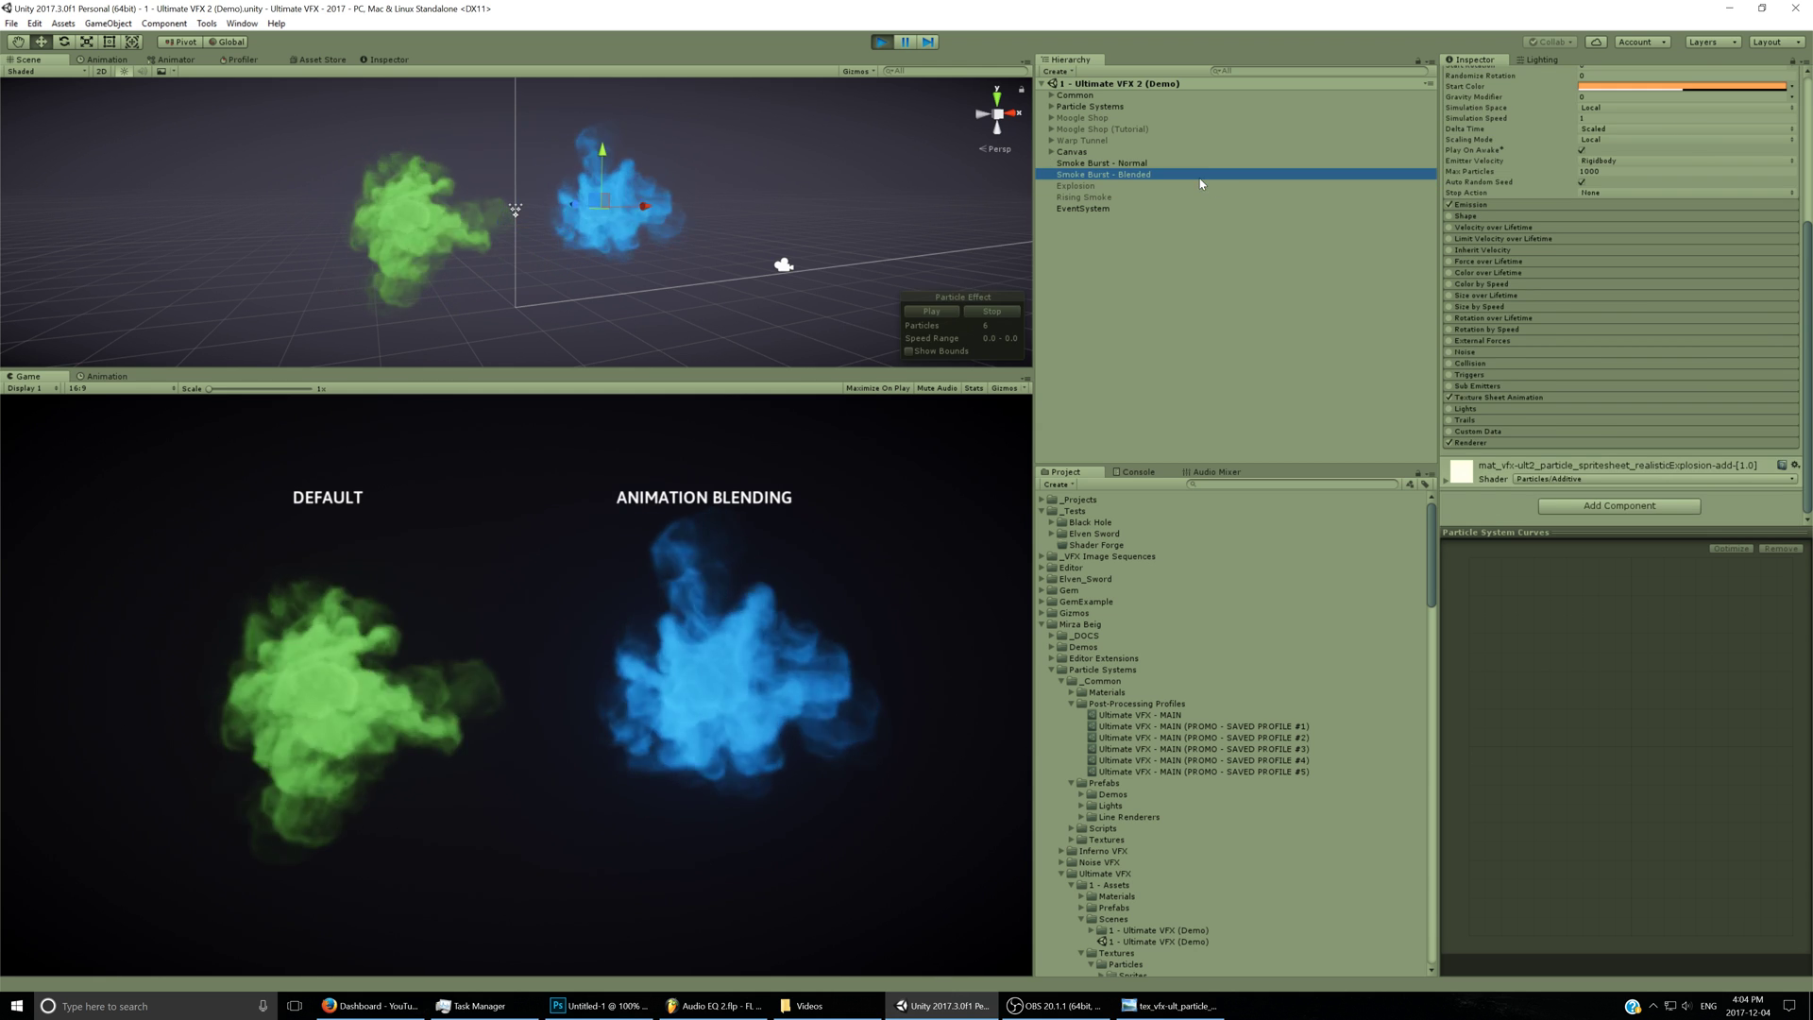
left_click(1101, 162, "ctrl")
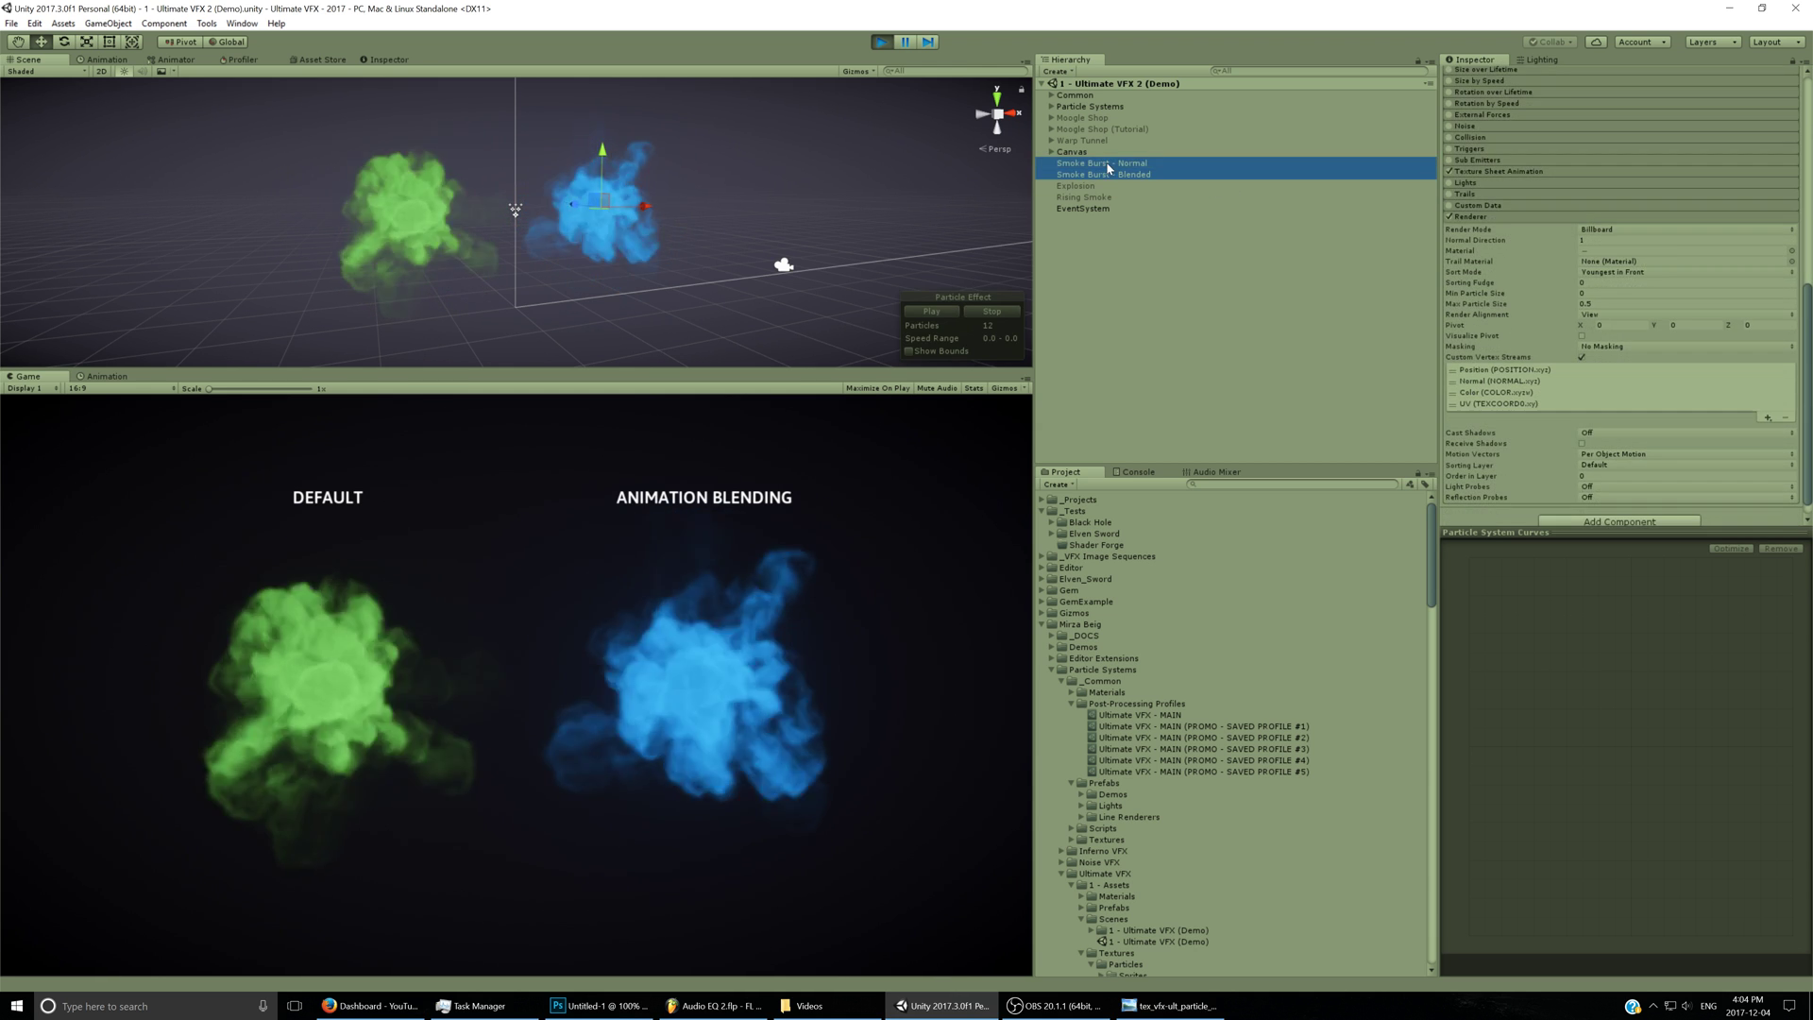
scroll(1685, 253, "up", 10)
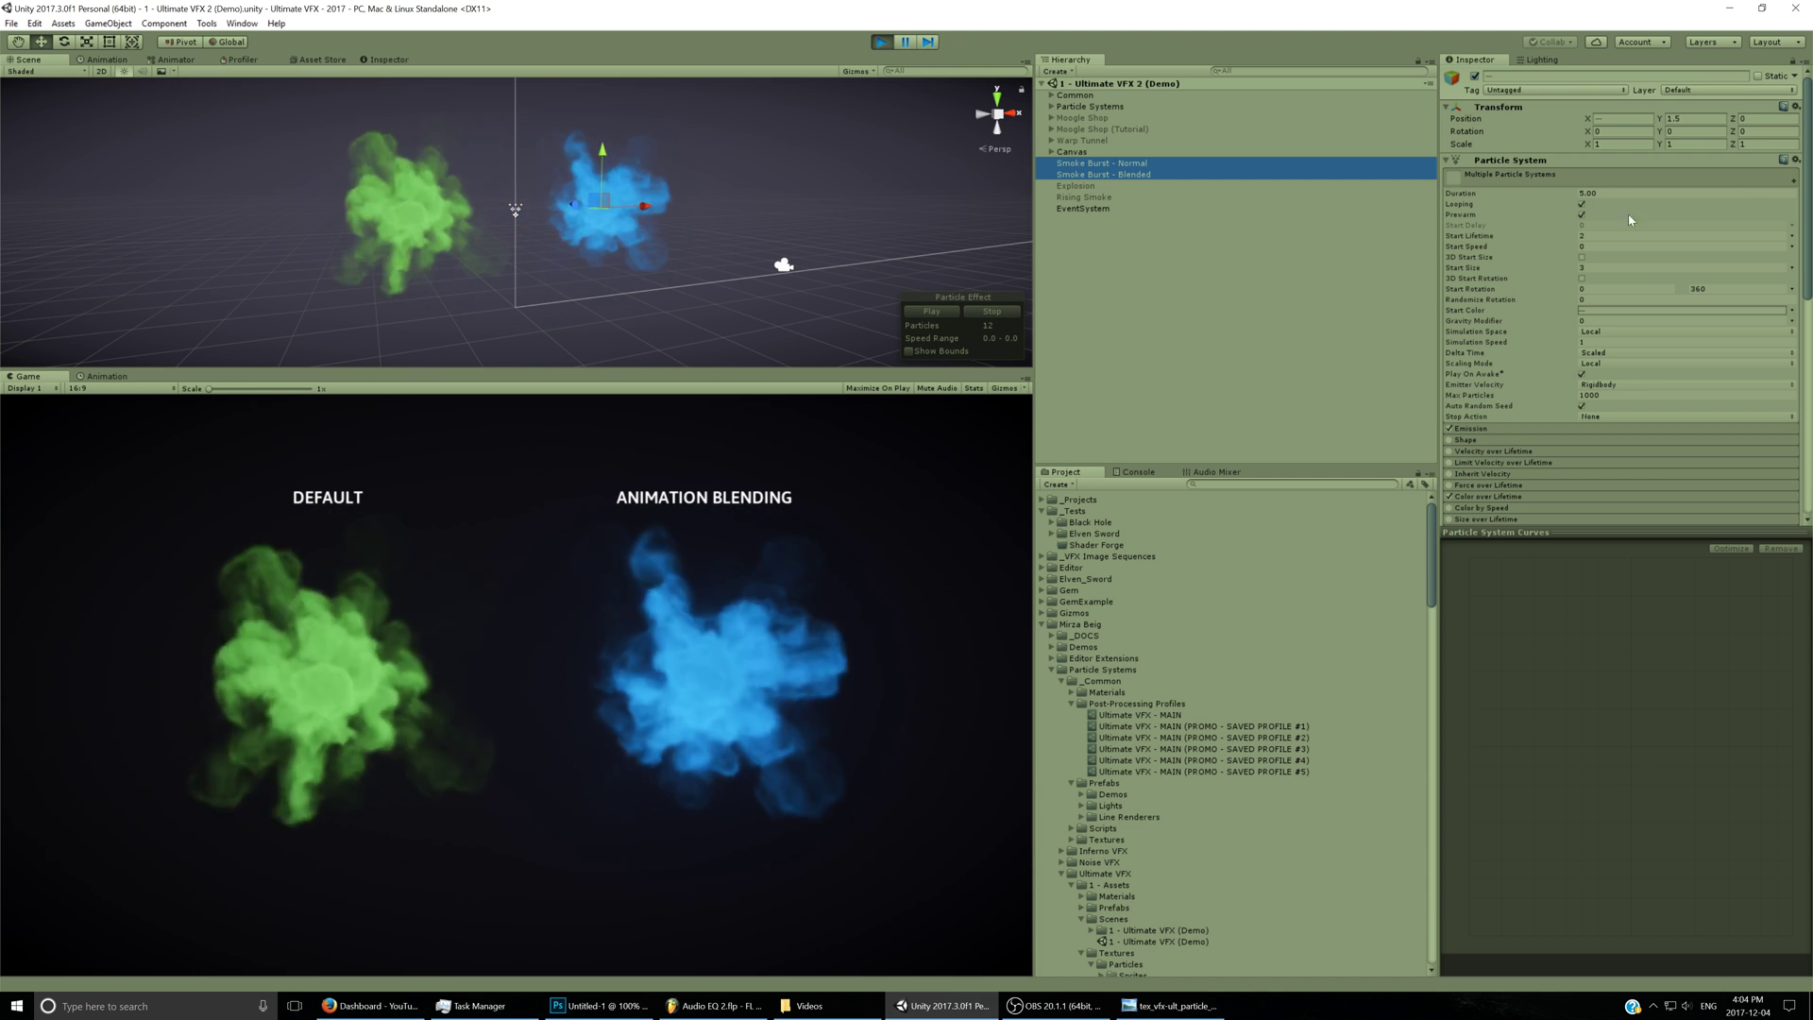
left_click(1678, 235)
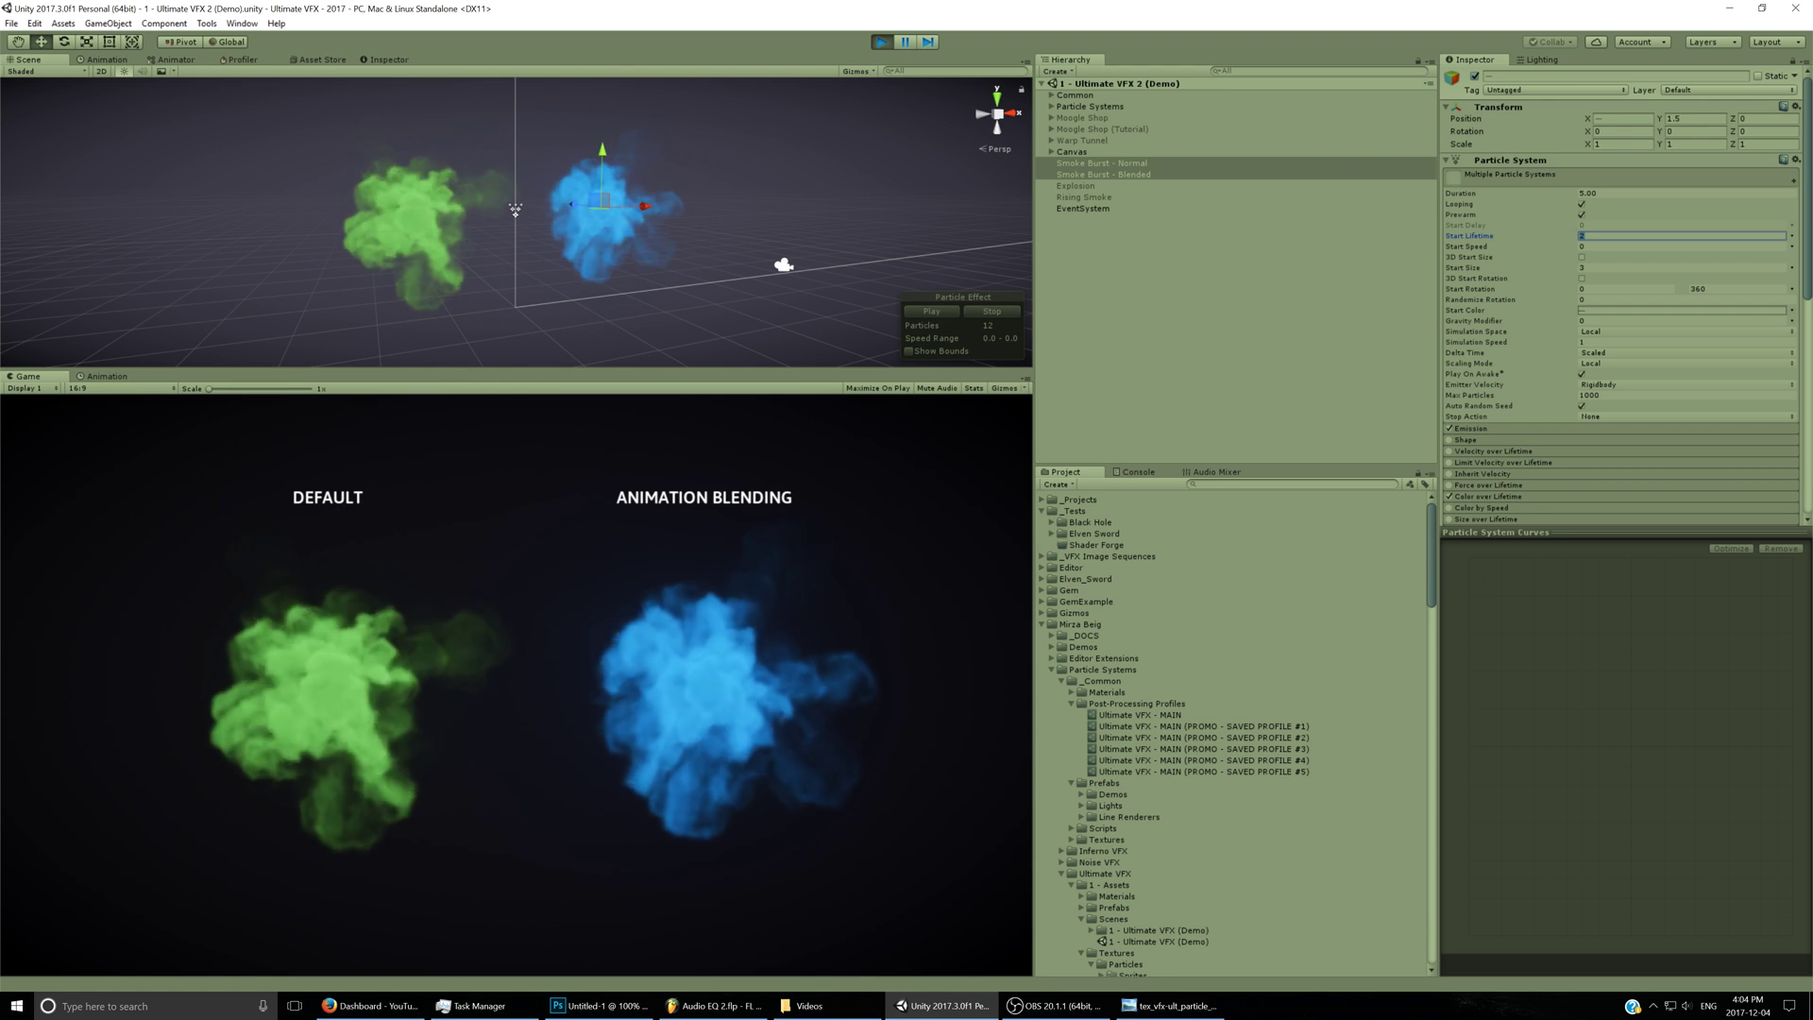
key("alt+Tab")
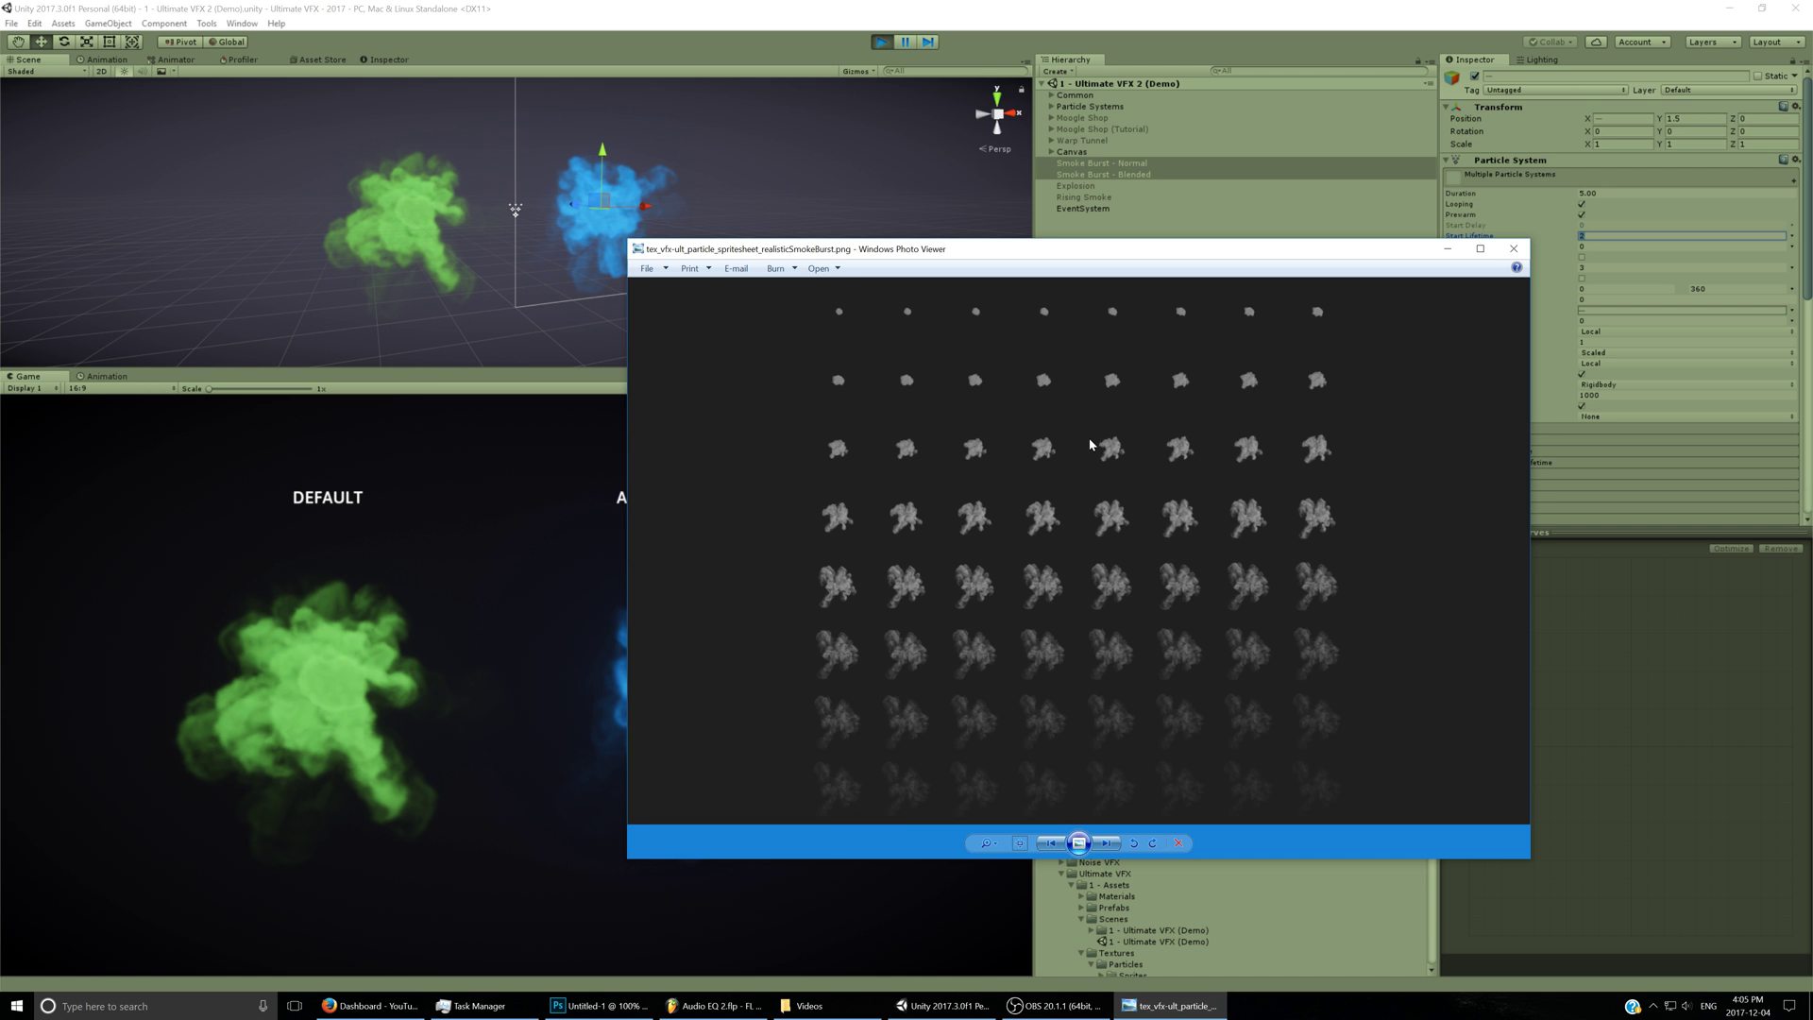
key("alt+Tab")
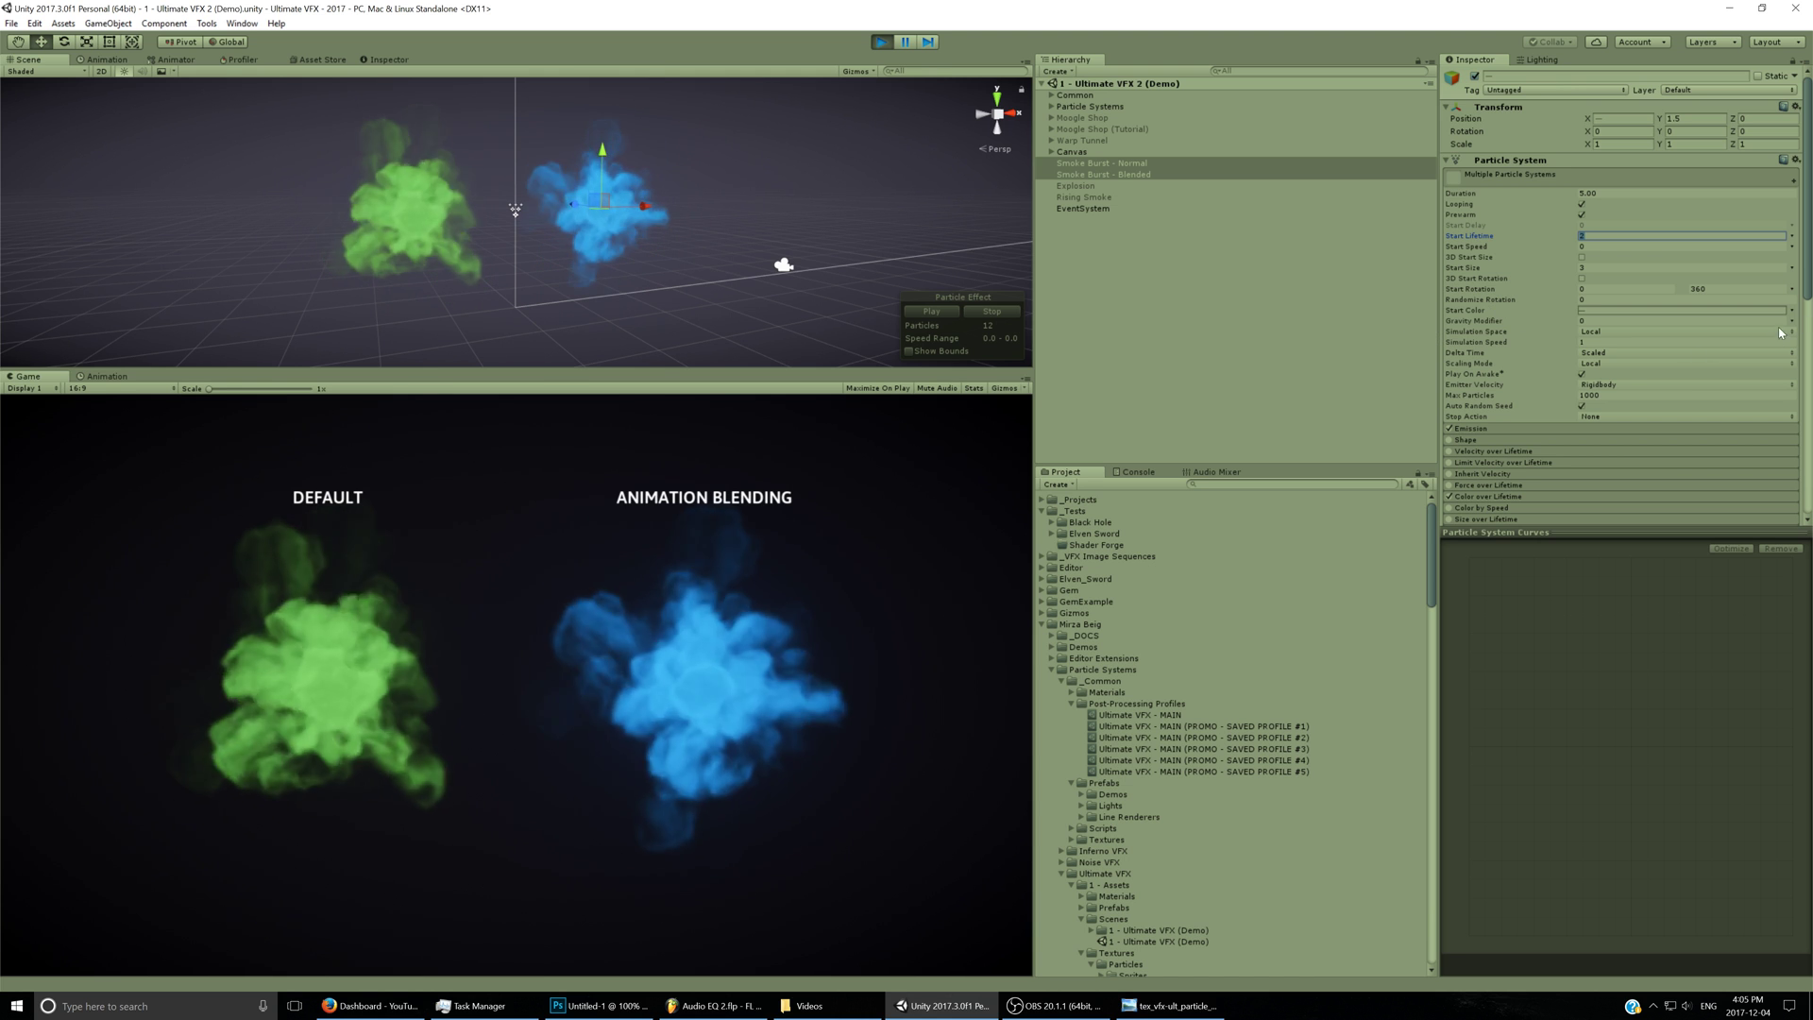
Drag both smoke bursts' Simulation Speed down from 1 to about 0.3.
scroll(1560, 303, "down", 1)
left_click(1558, 306)
left_click_drag(1558, 308, 1534, 302)
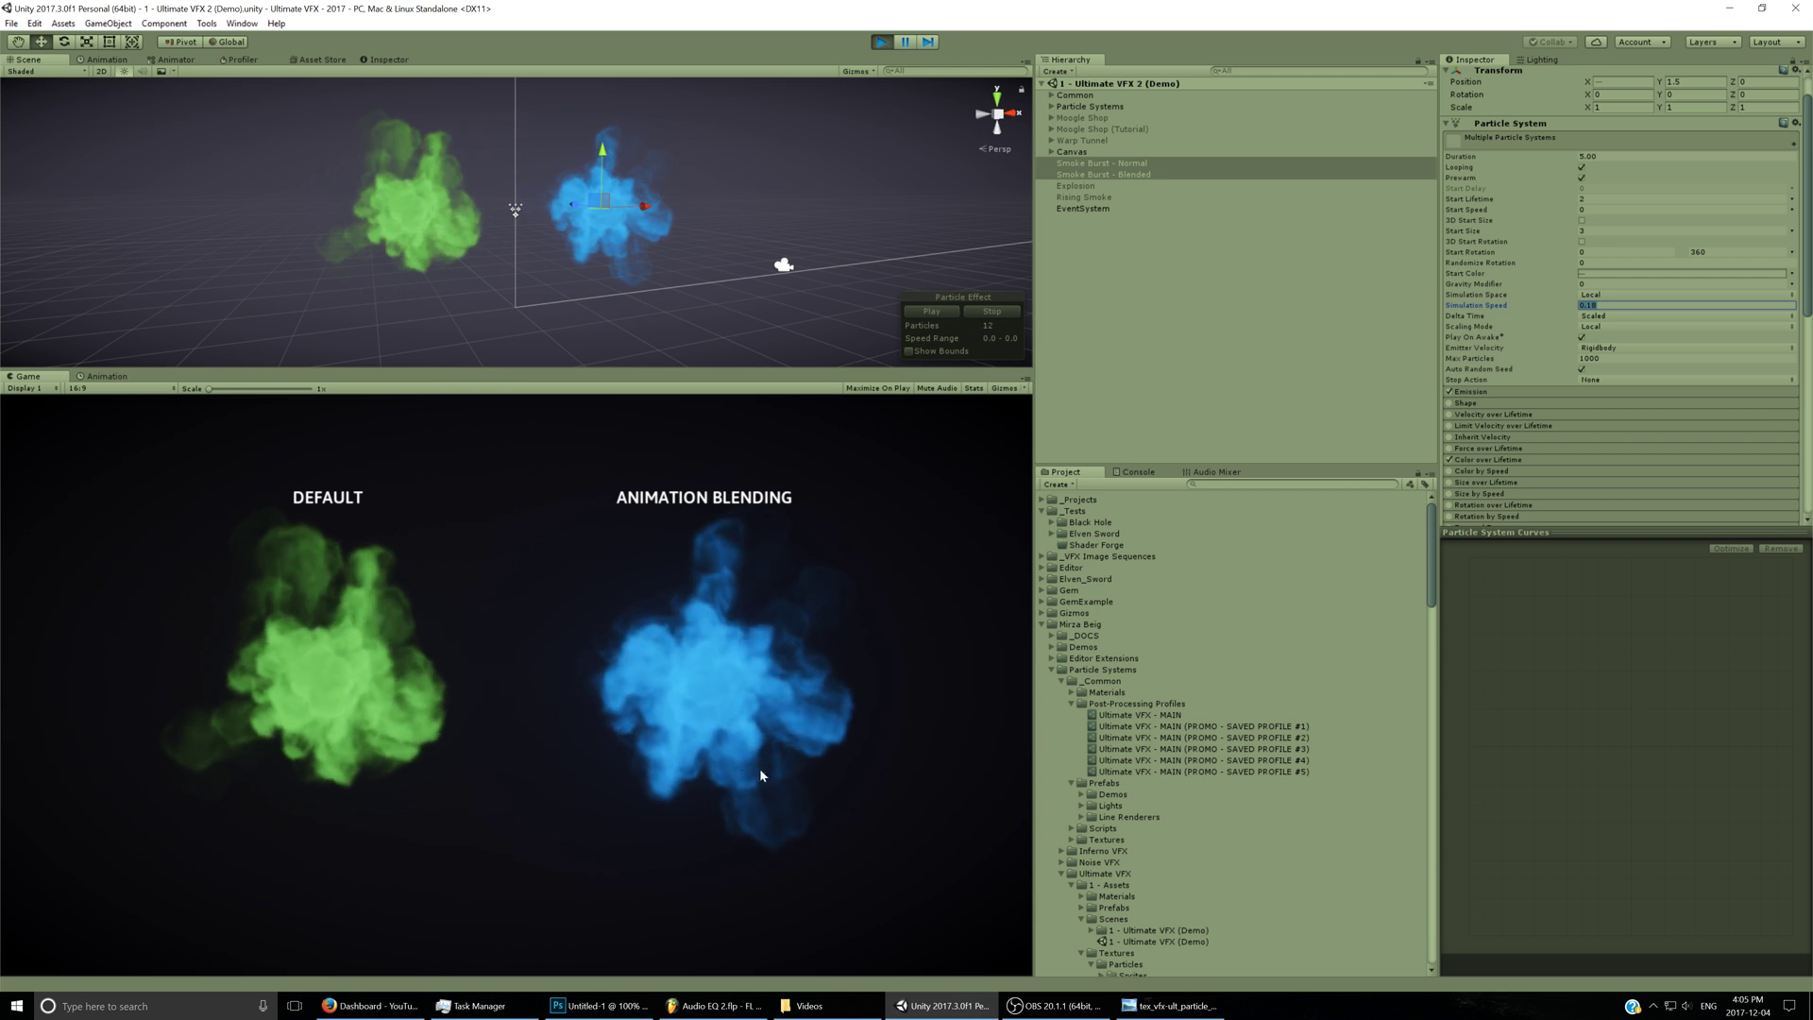
key("alt+Tab")
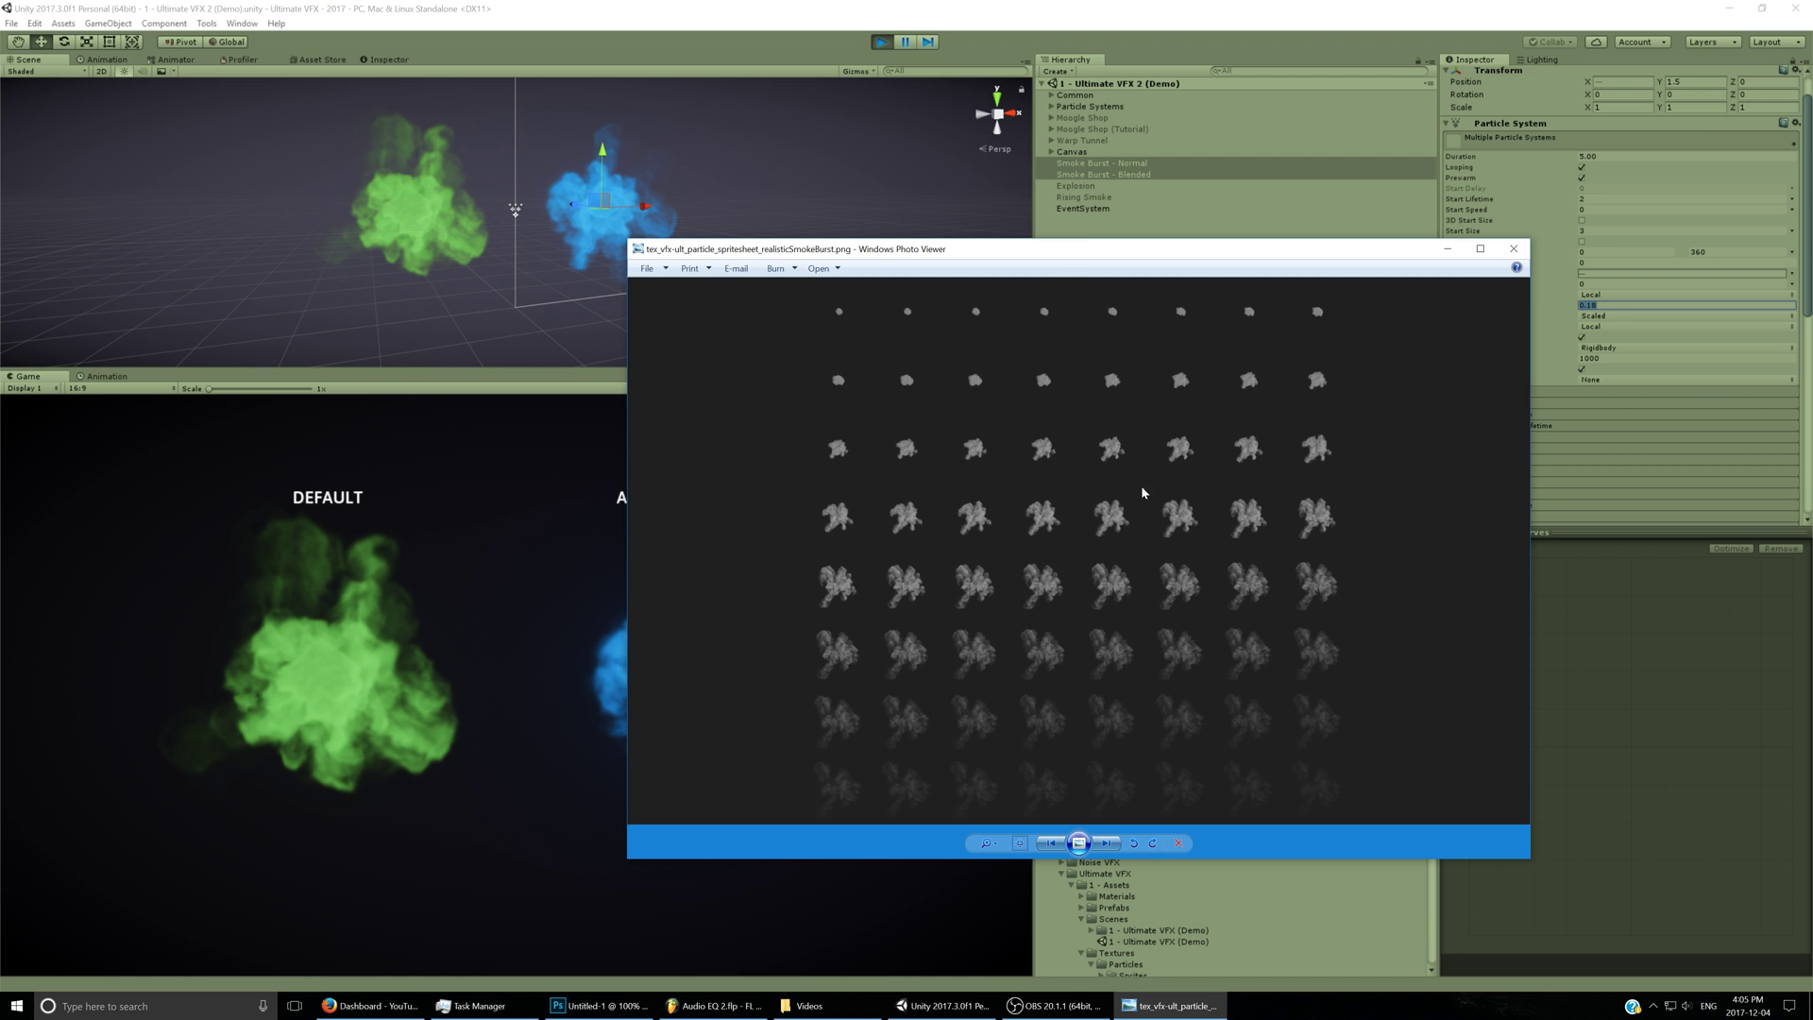
key("alt+Tab")
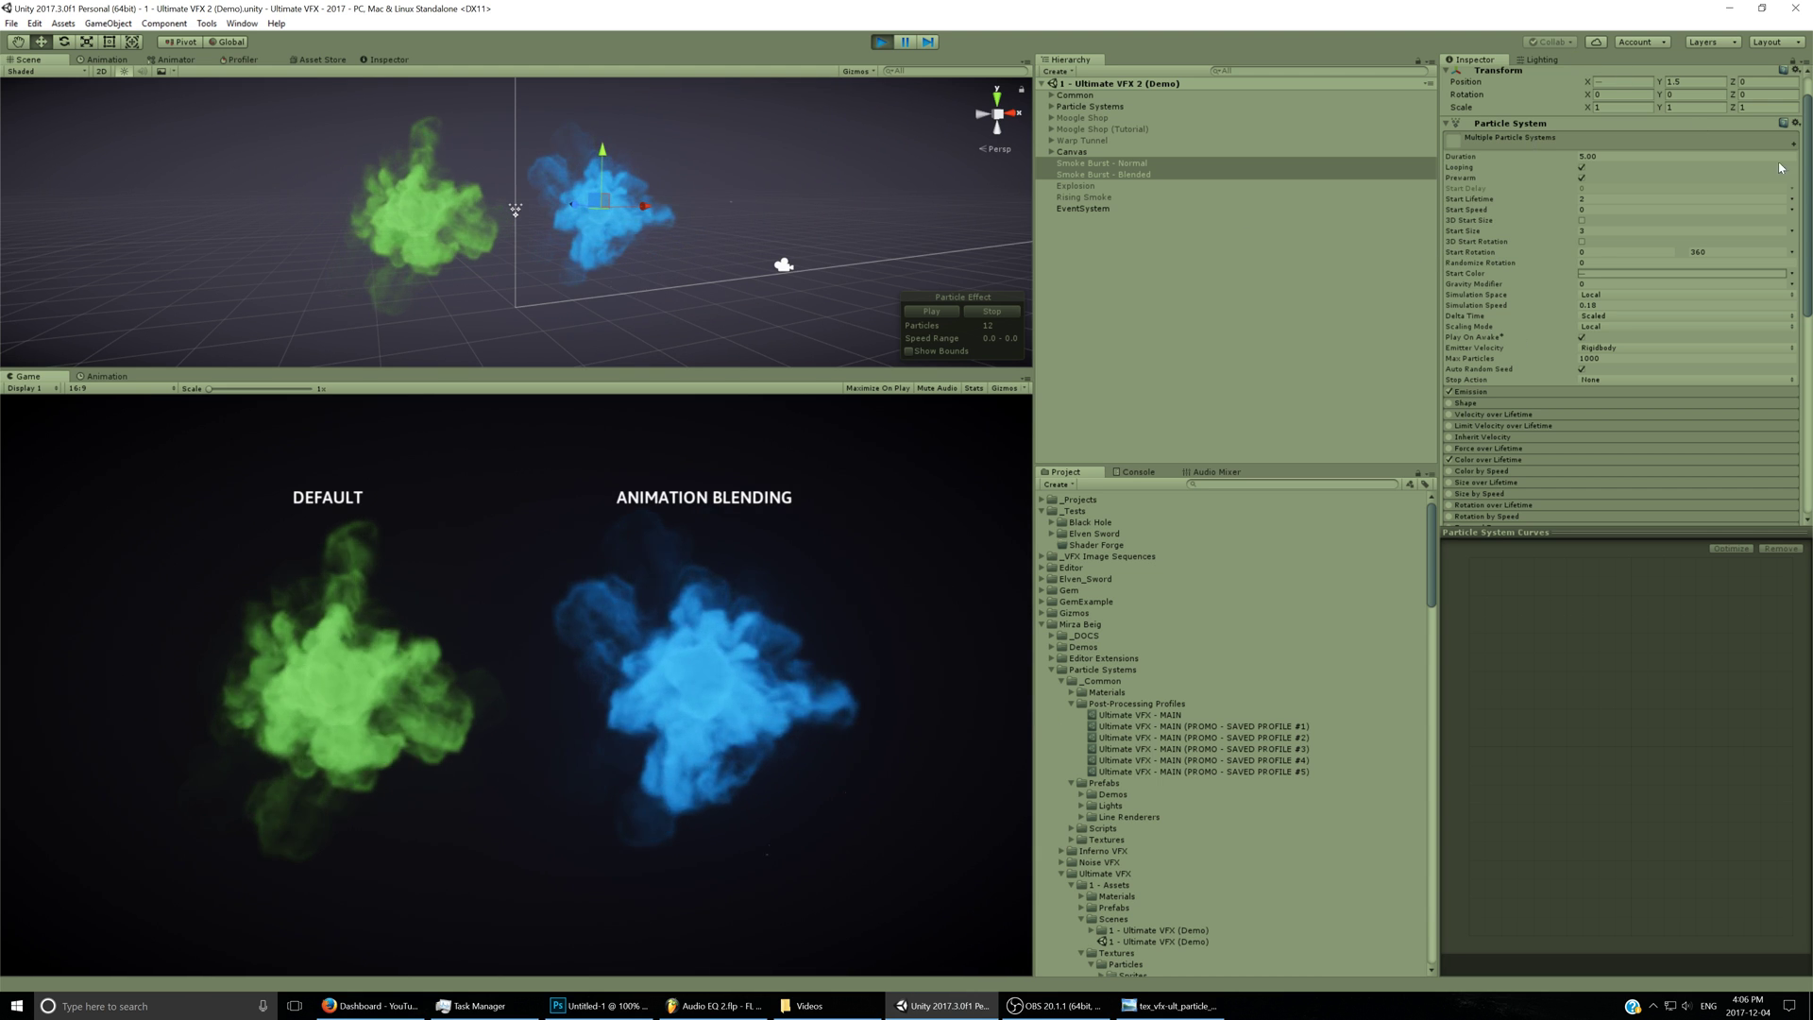
Replay the Explosion and assign it the realisticExplosion-animAdd material under Renderer.
key("Down")
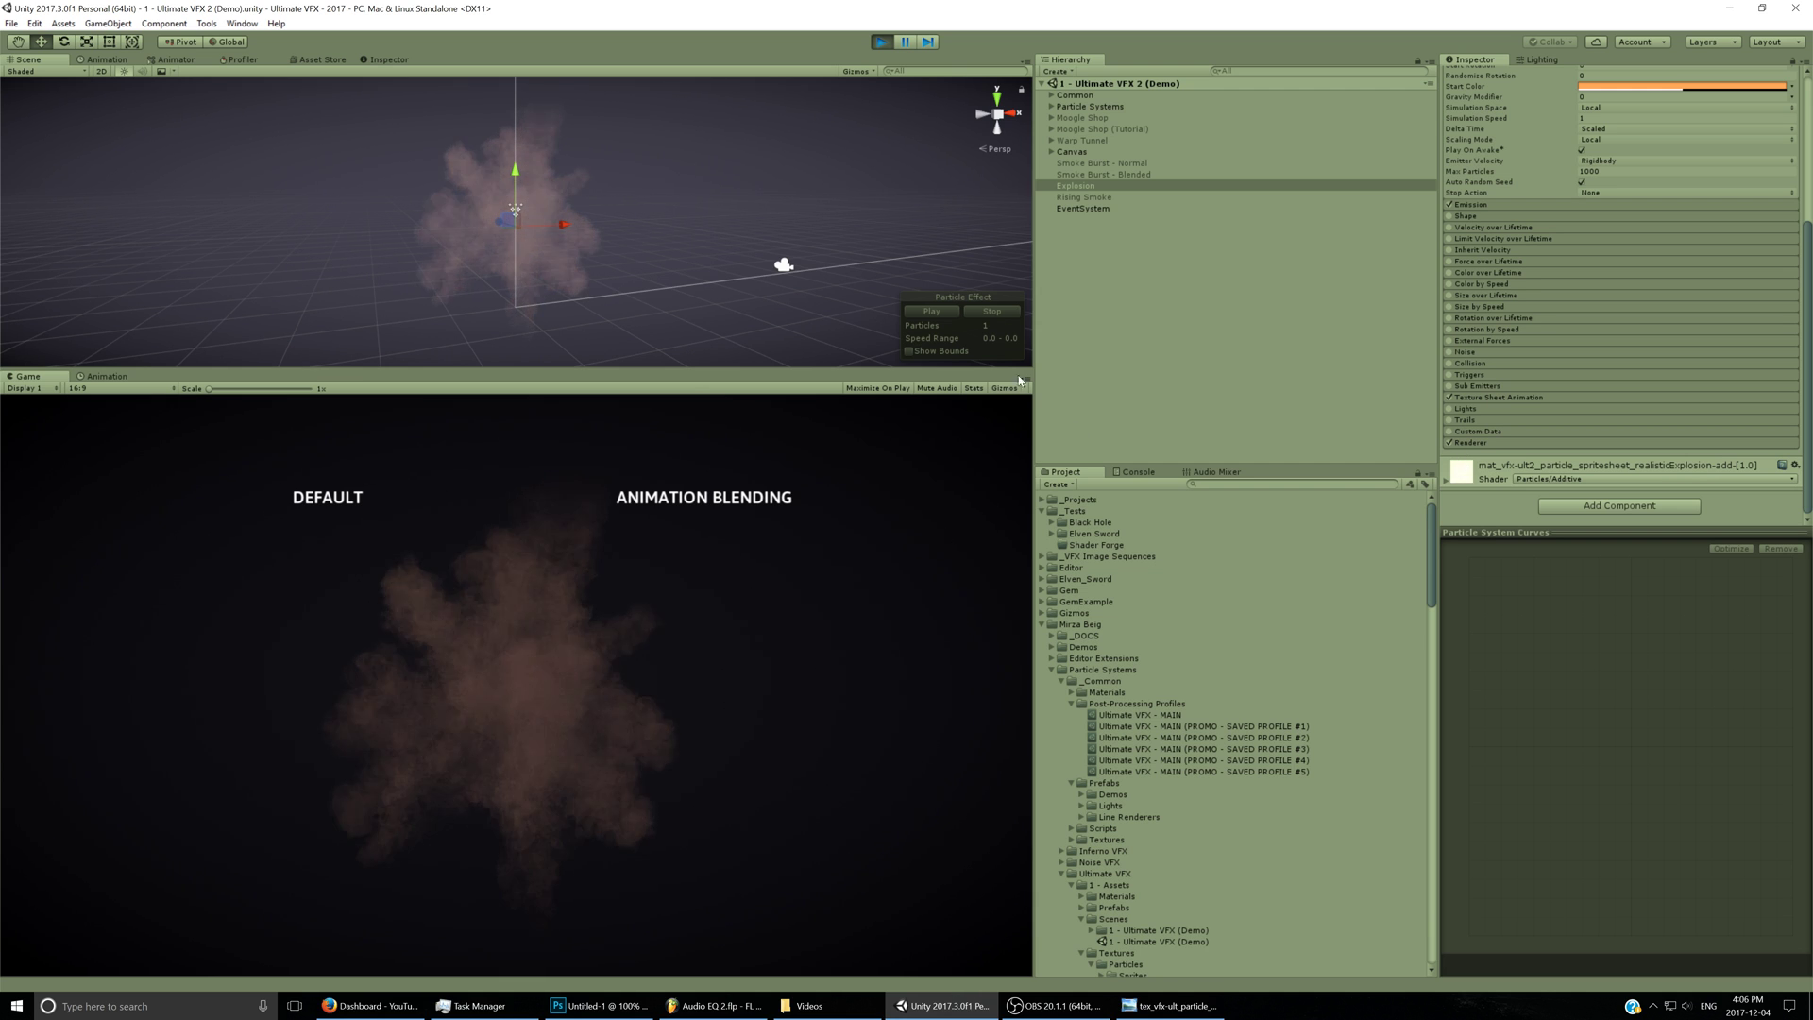
left_click(955, 311)
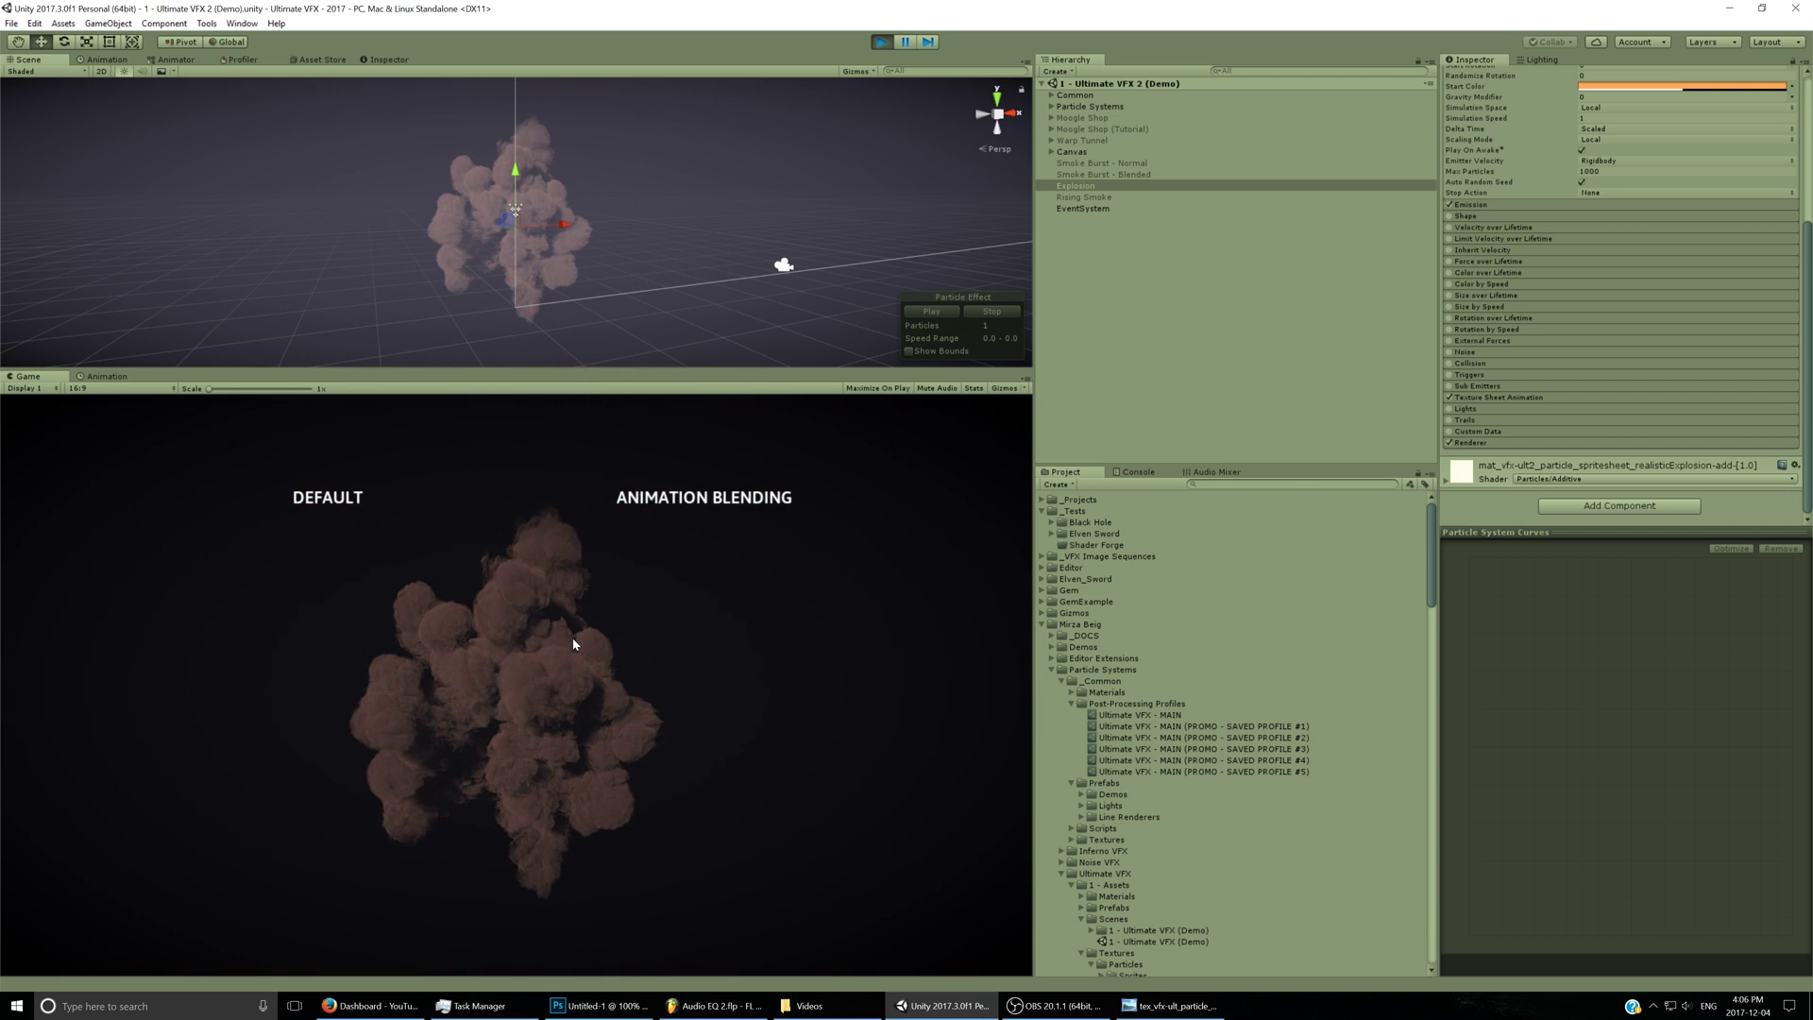
left_click(1483, 443)
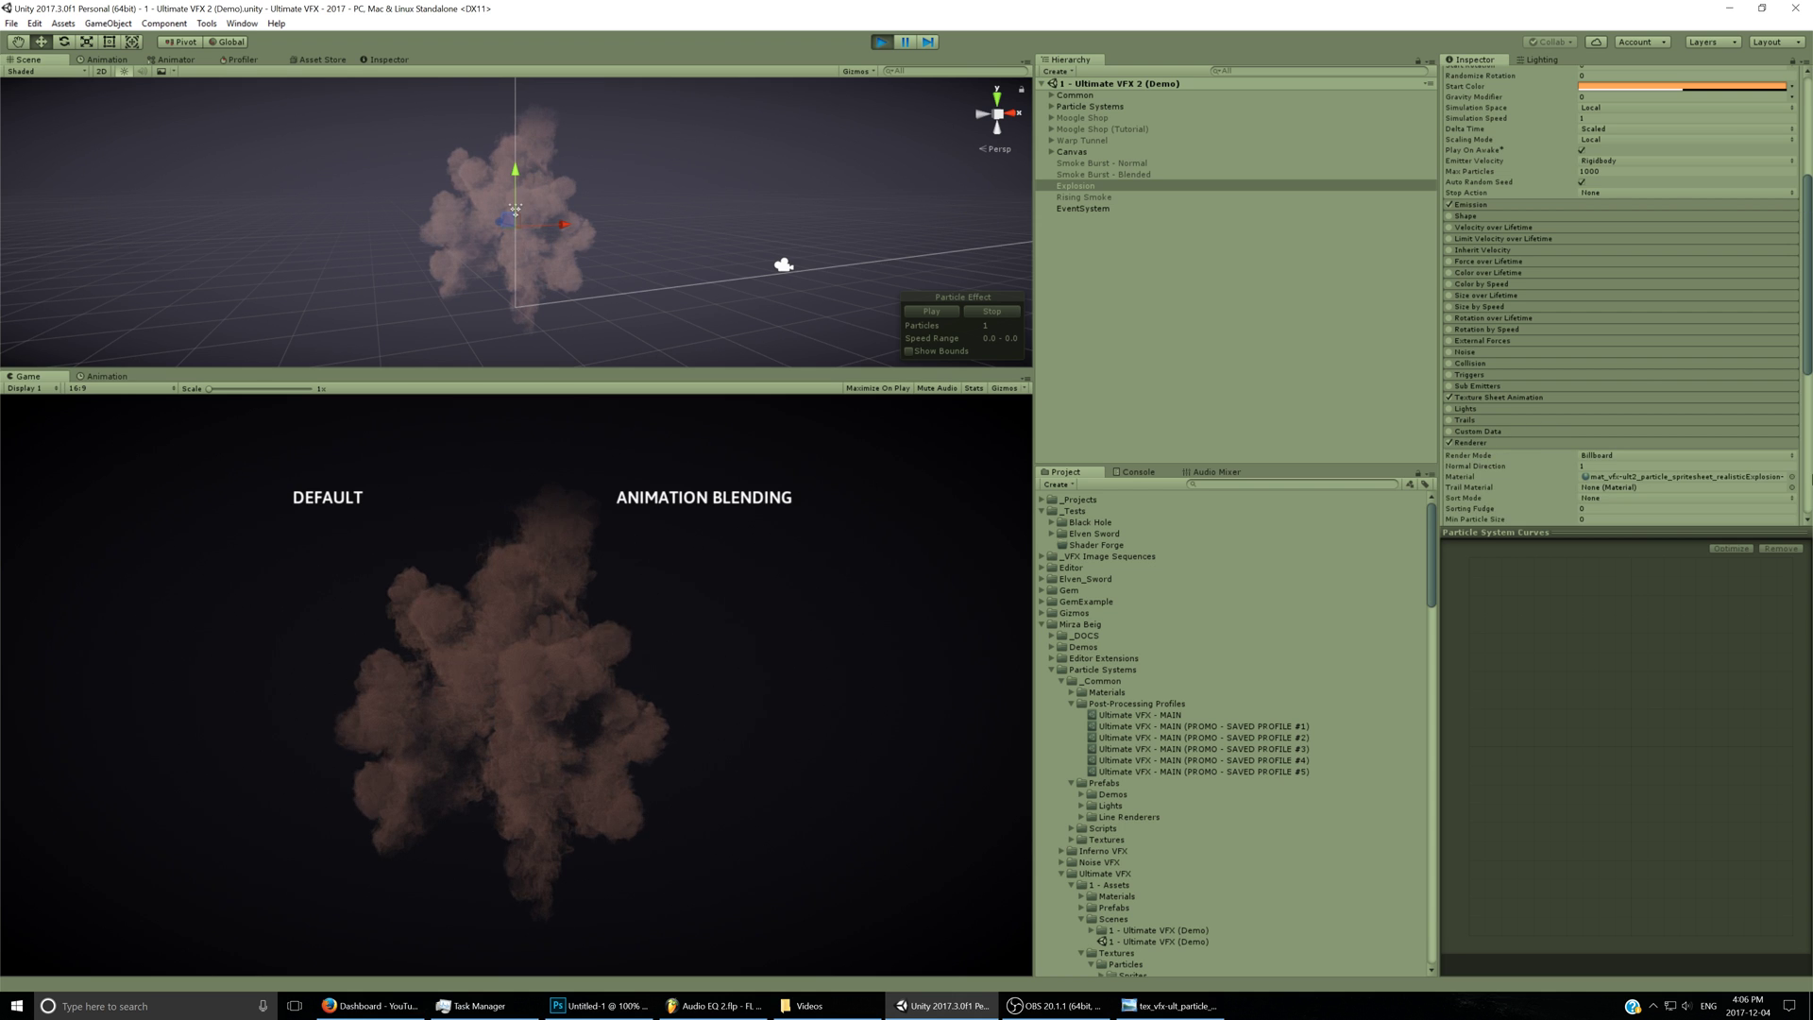
left_click(1793, 477)
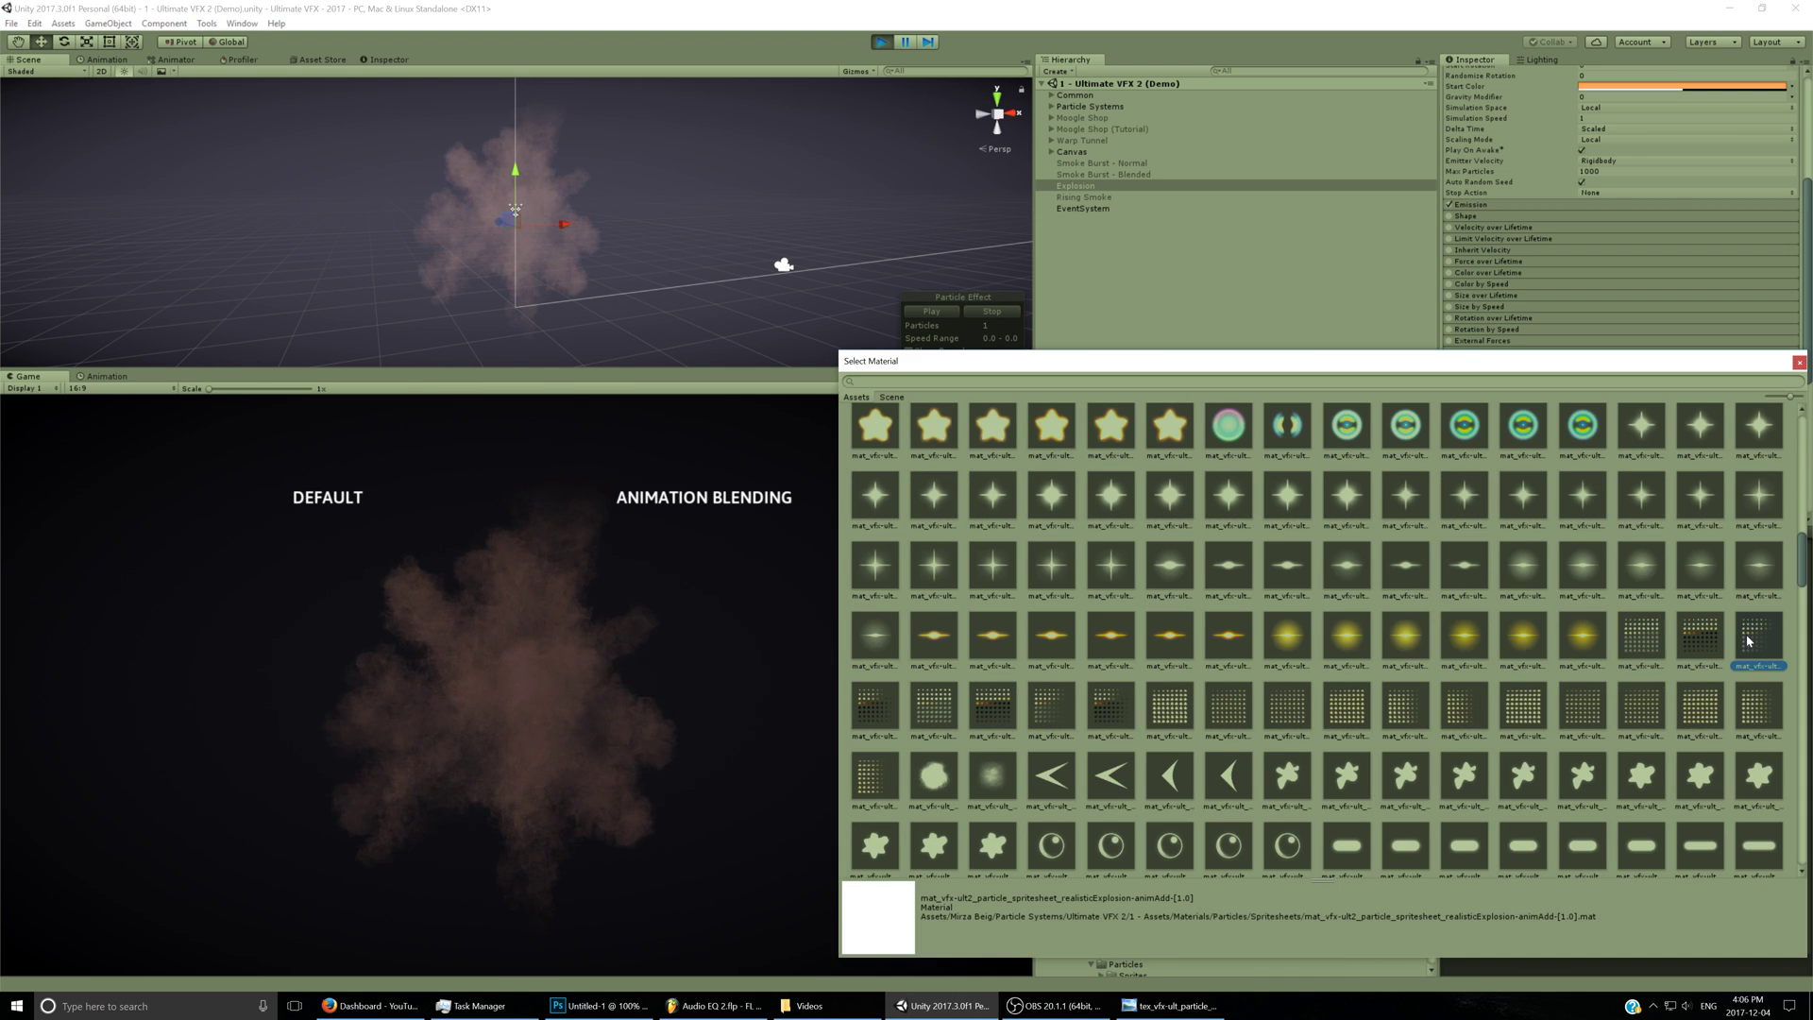
left_click(950, 321)
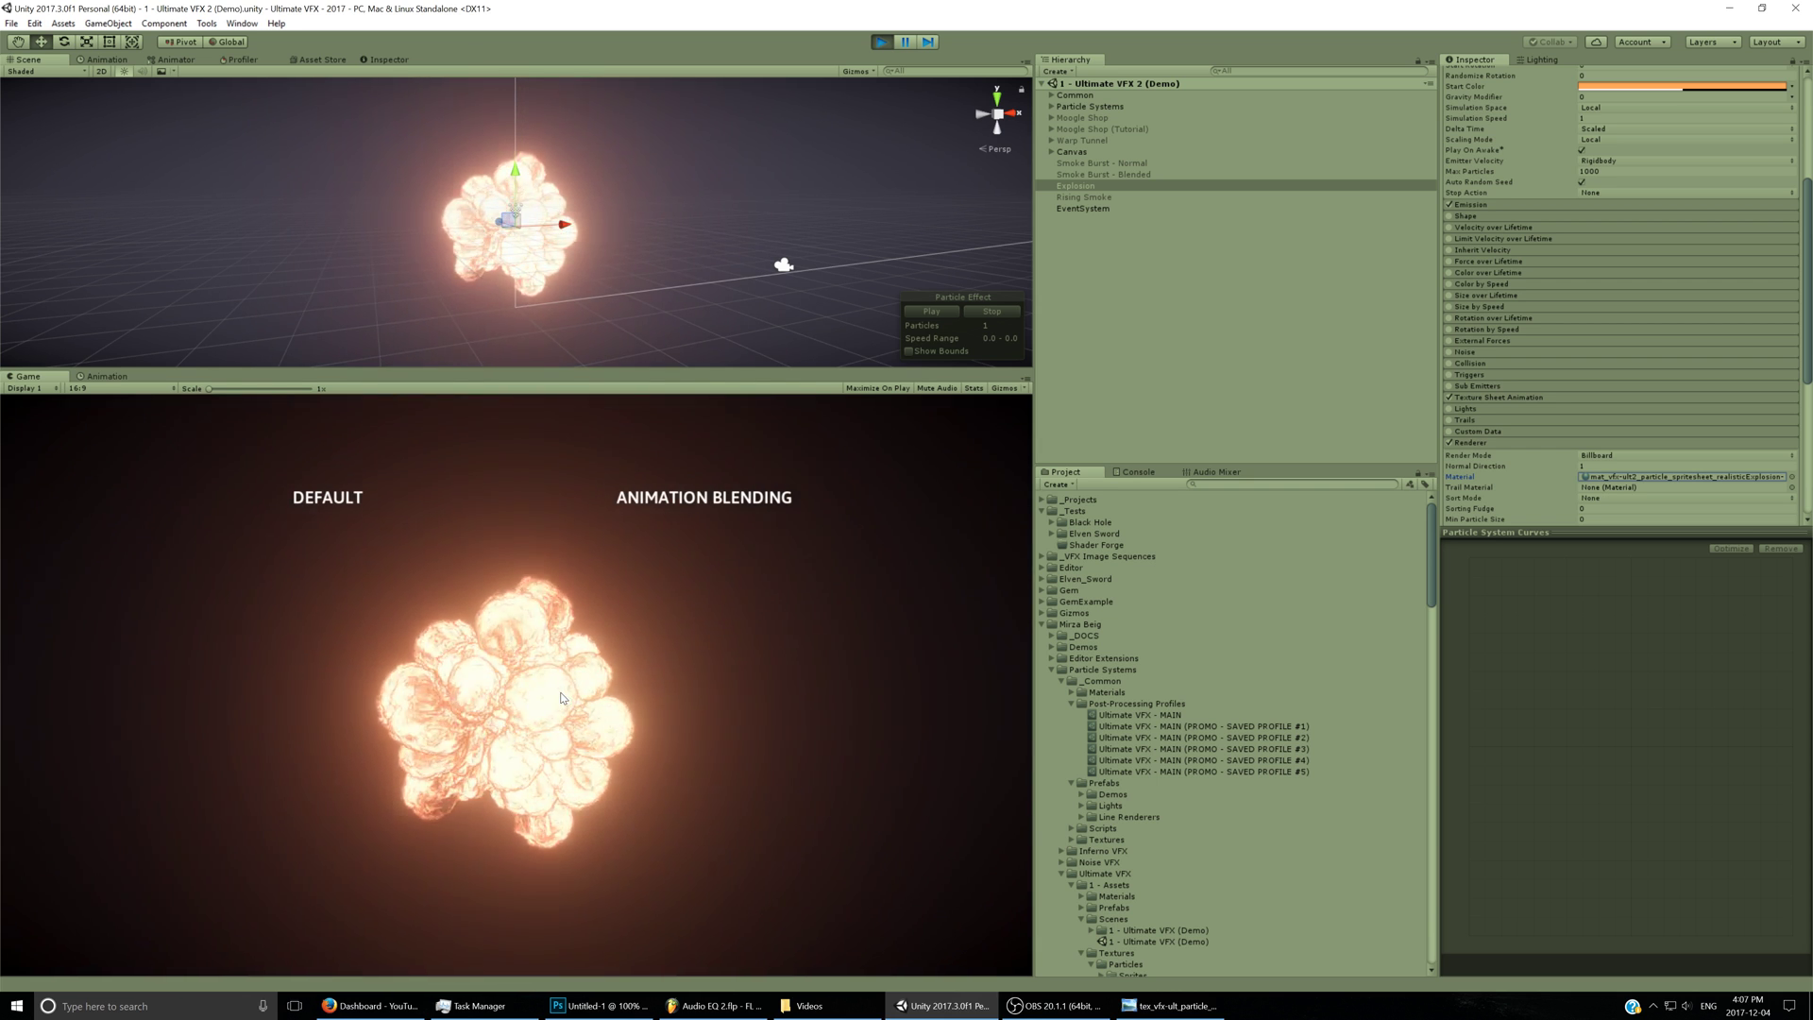
Disable the Explosion effect and enable the Rising Smoke effect.
left_click(515, 209)
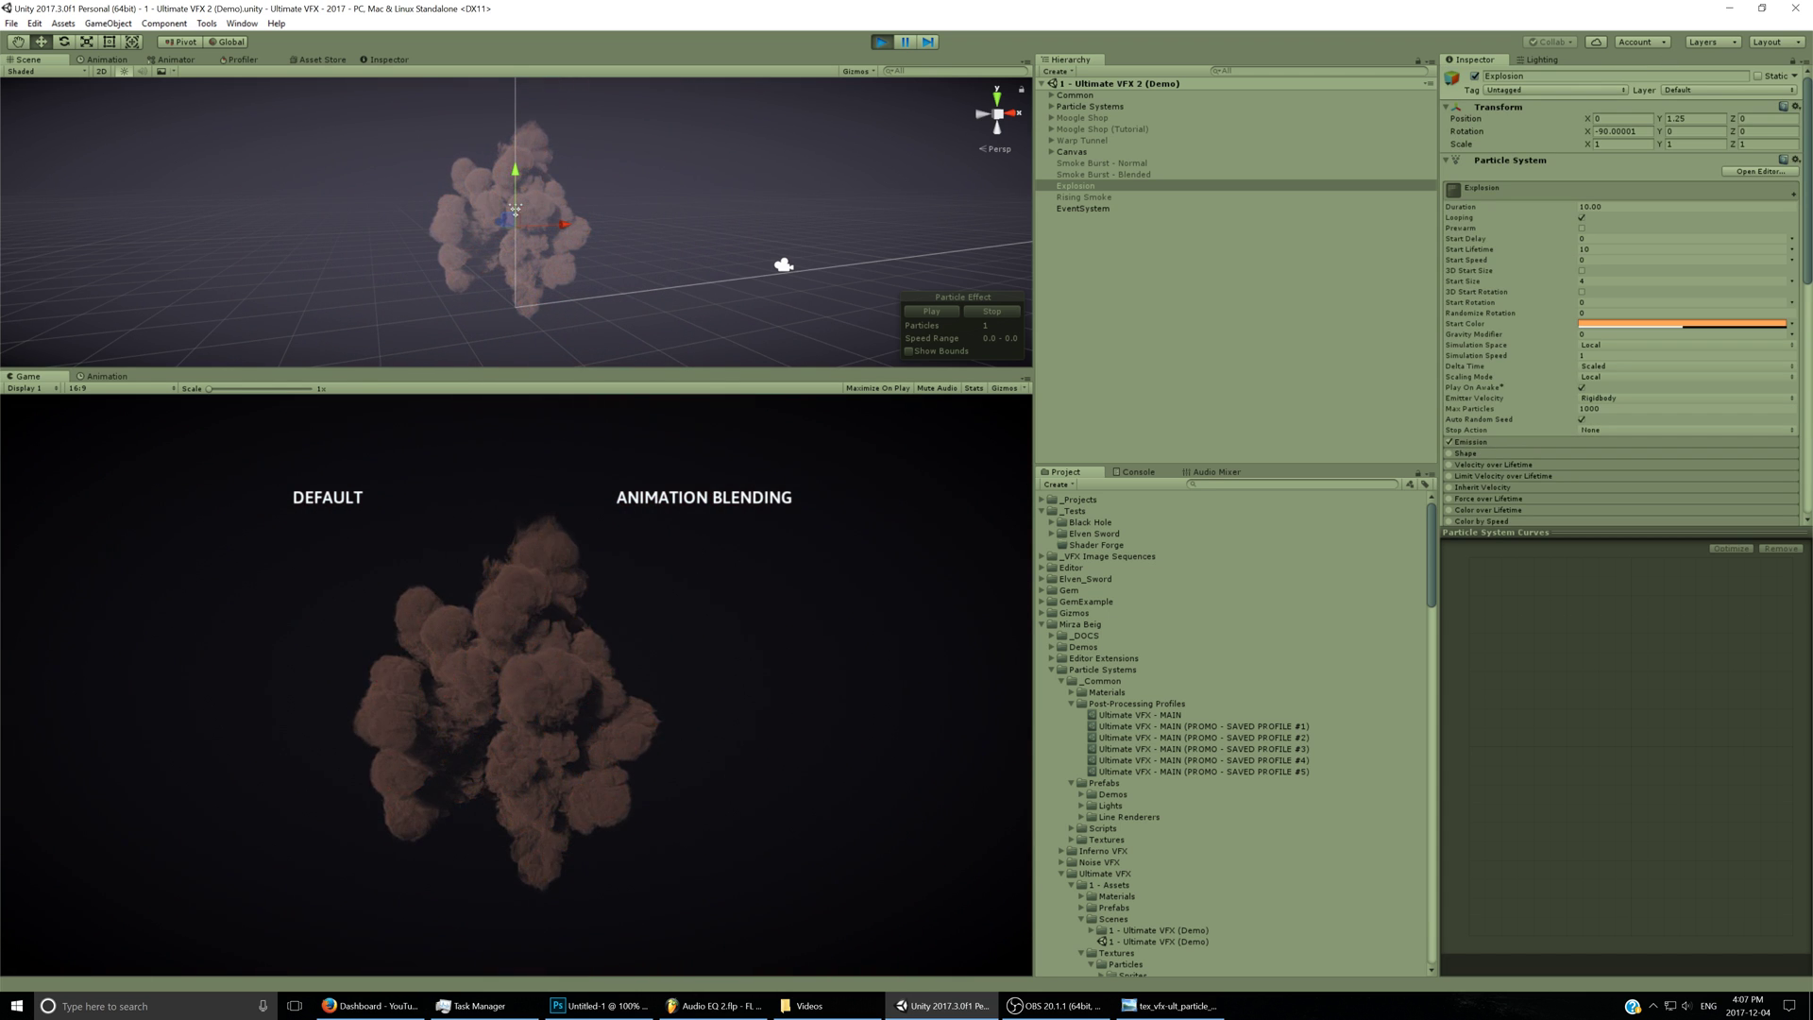
key("alt+shift+a")
left_click(1089, 188)
left_click(1476, 78)
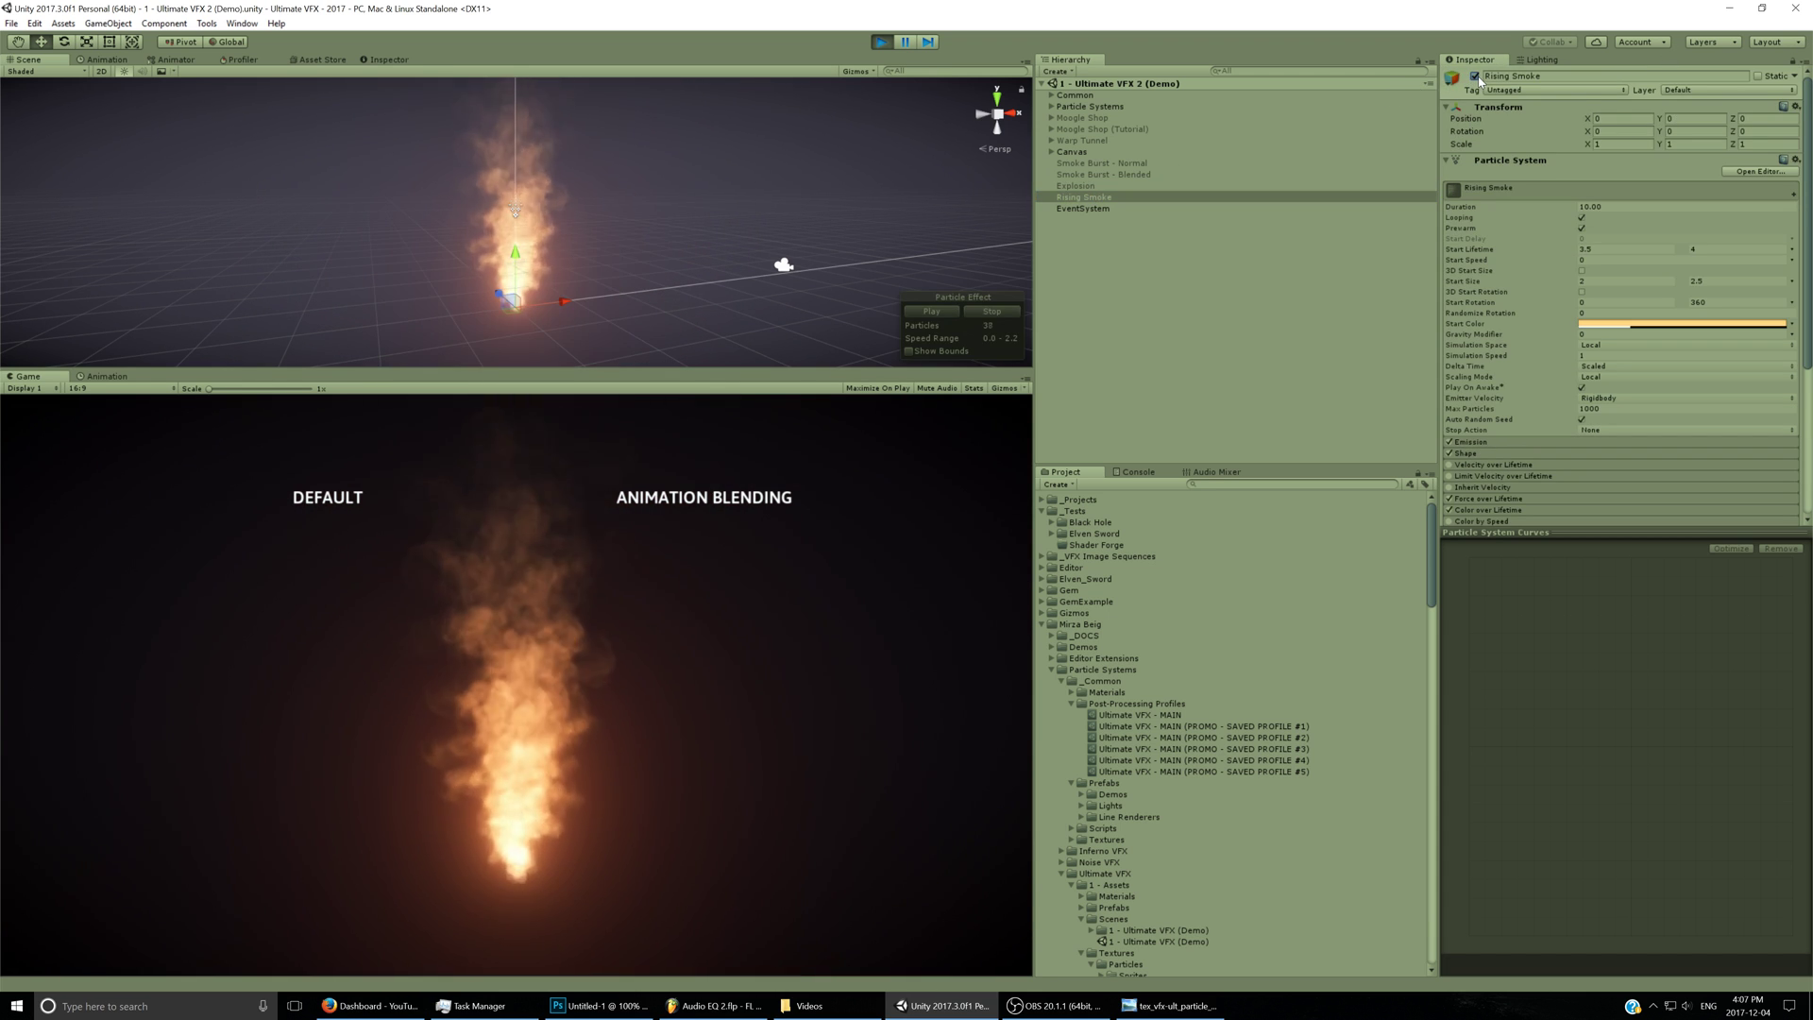
scroll(1532, 283, "down", 1)
left_click_drag(1554, 322, 1532, 322)
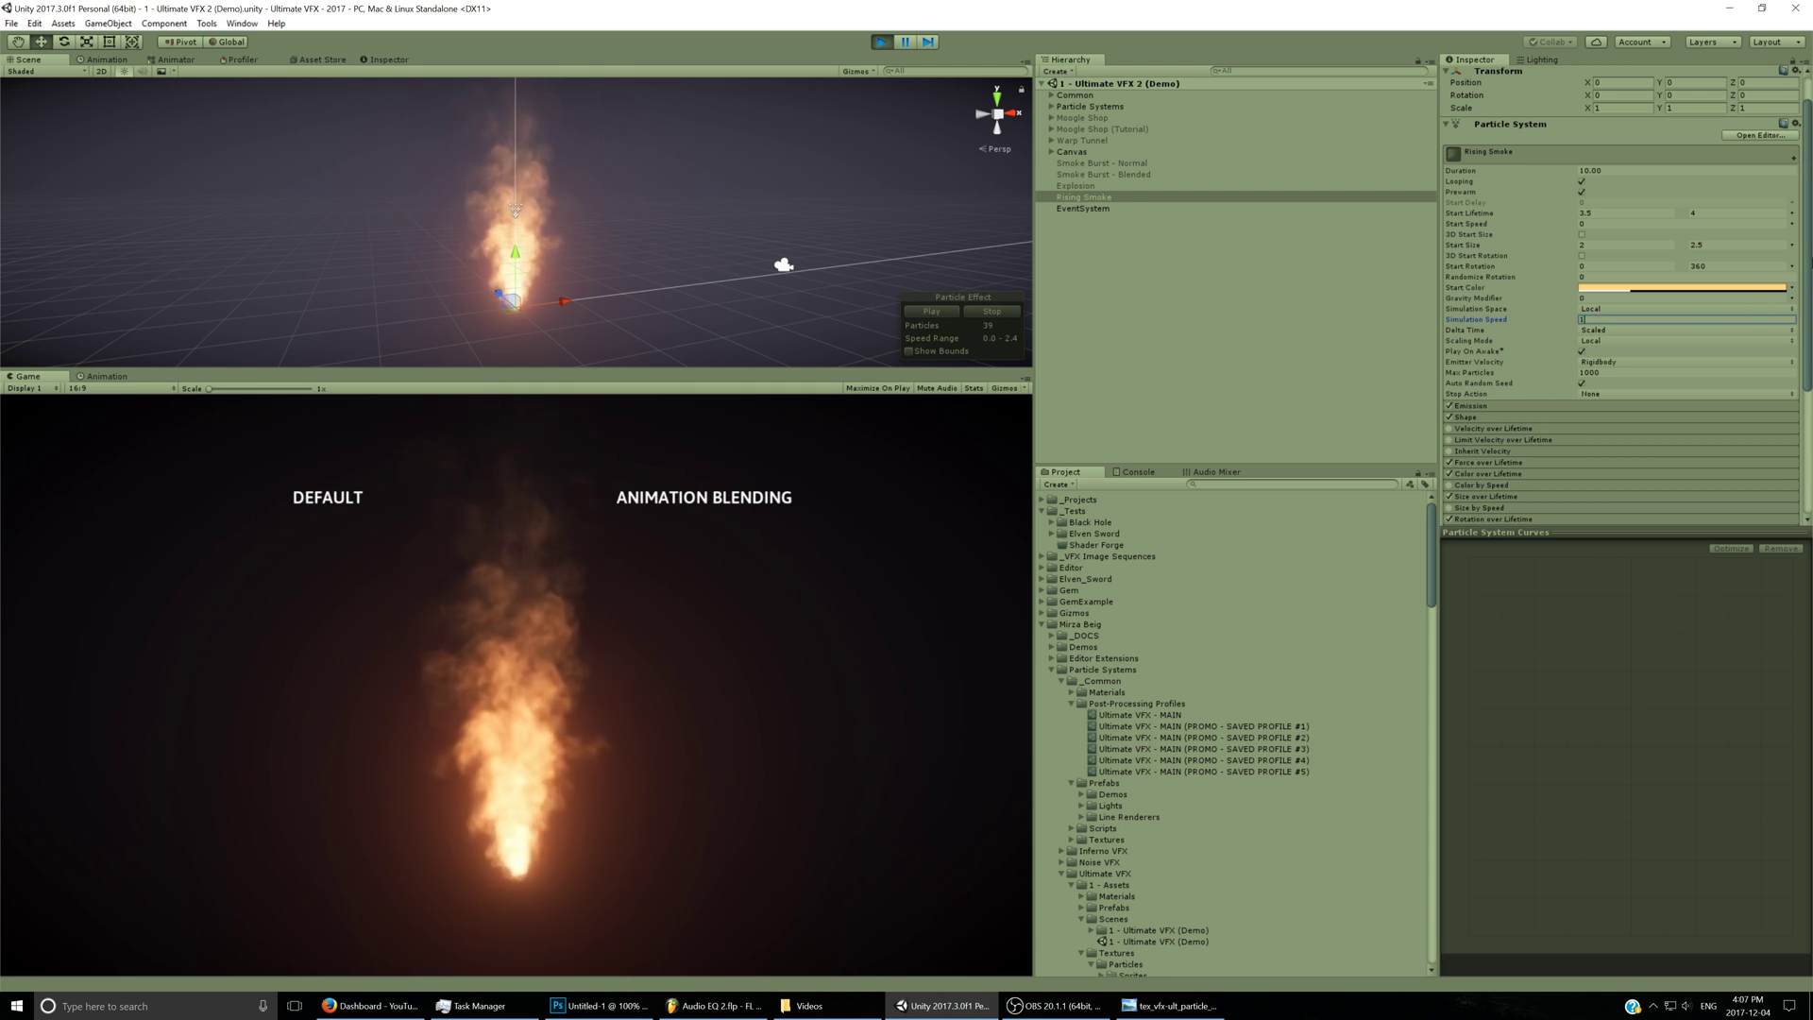
Give Rising Smoke the realisticSmokeBurst-animAdd material and lower its Simulation Speed.
scroll(1605, 377, "down", 4)
left_click(1794, 480)
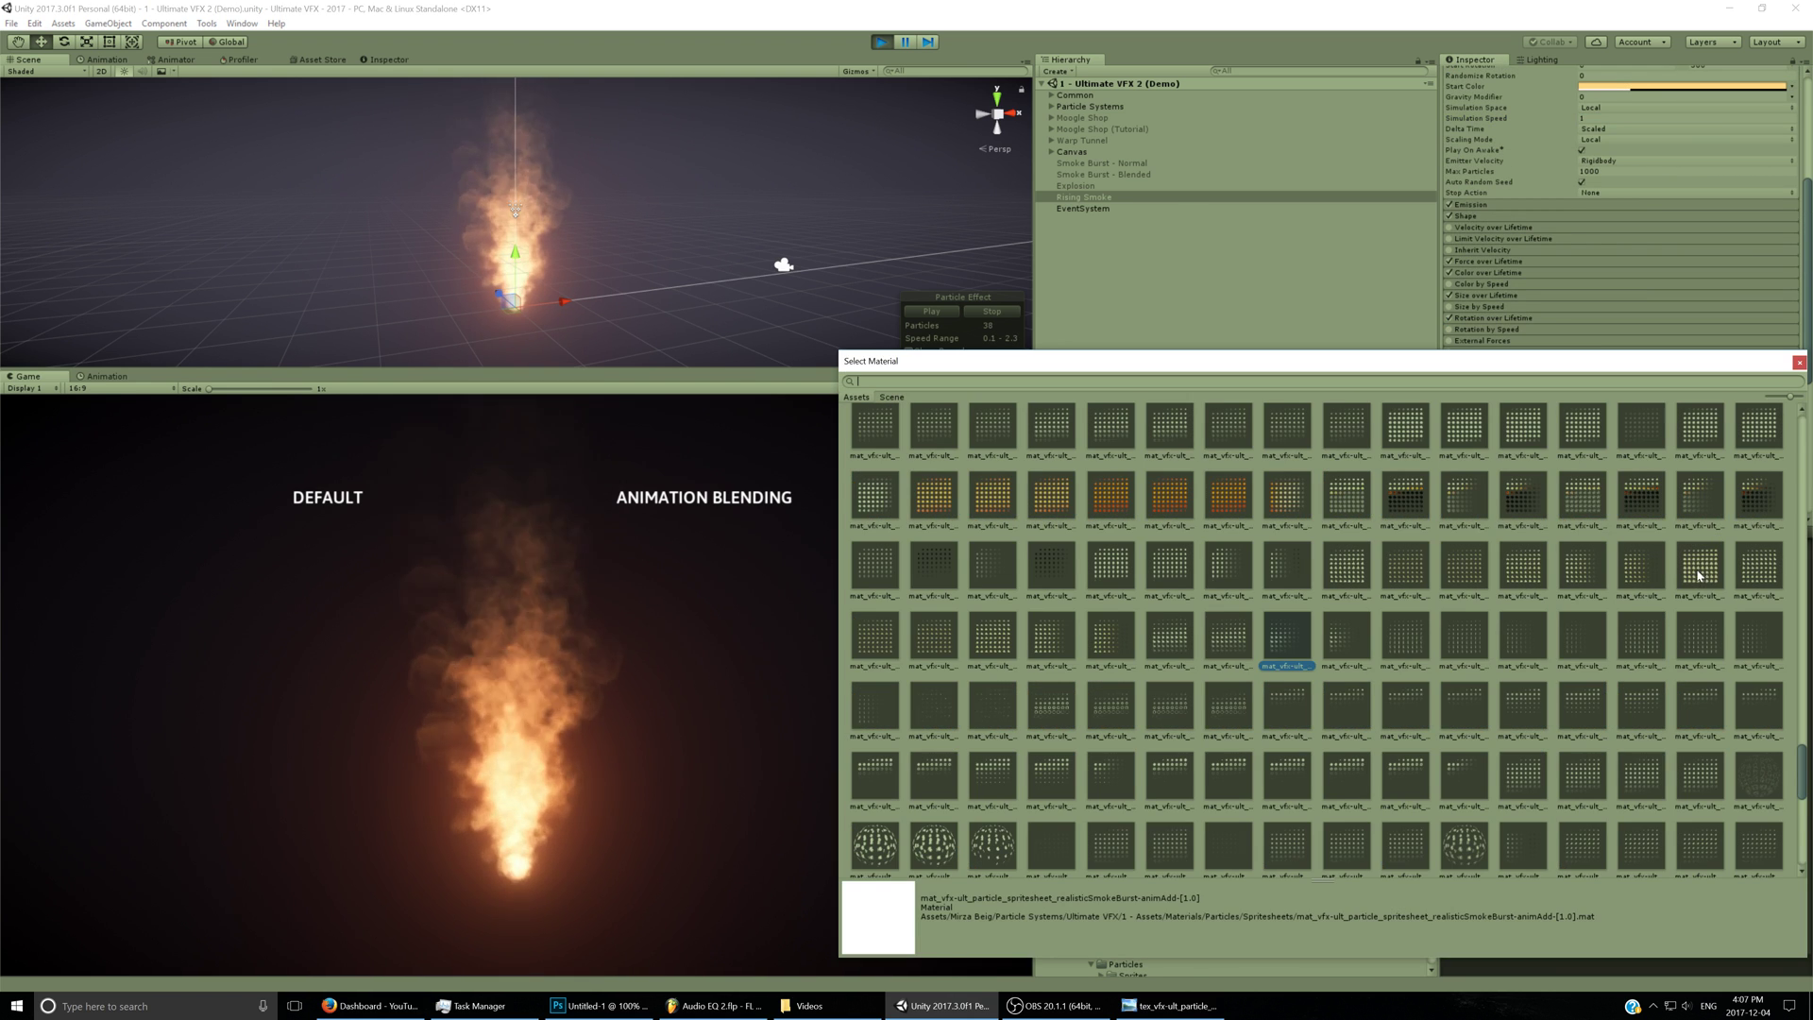
left_click(1155, 634)
double_click(1156, 634)
scroll(1606, 283, "up", 4)
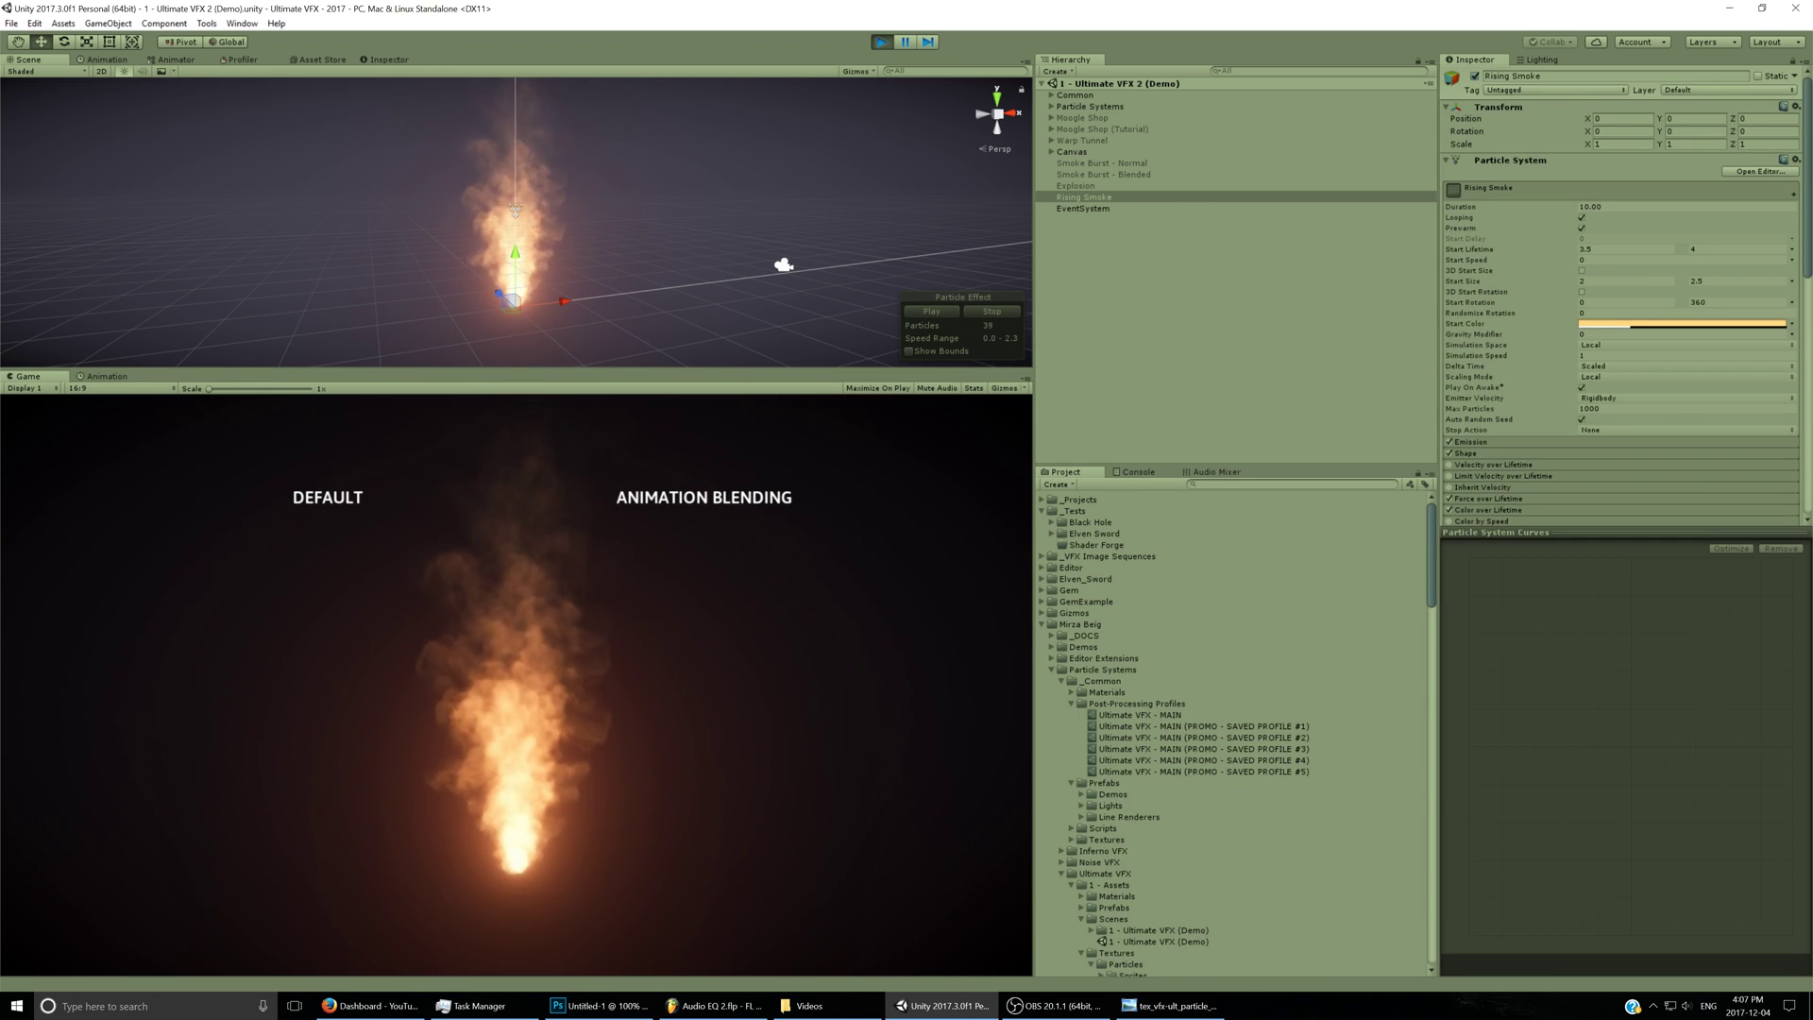
left_click_drag(1585, 349, 1537, 353)
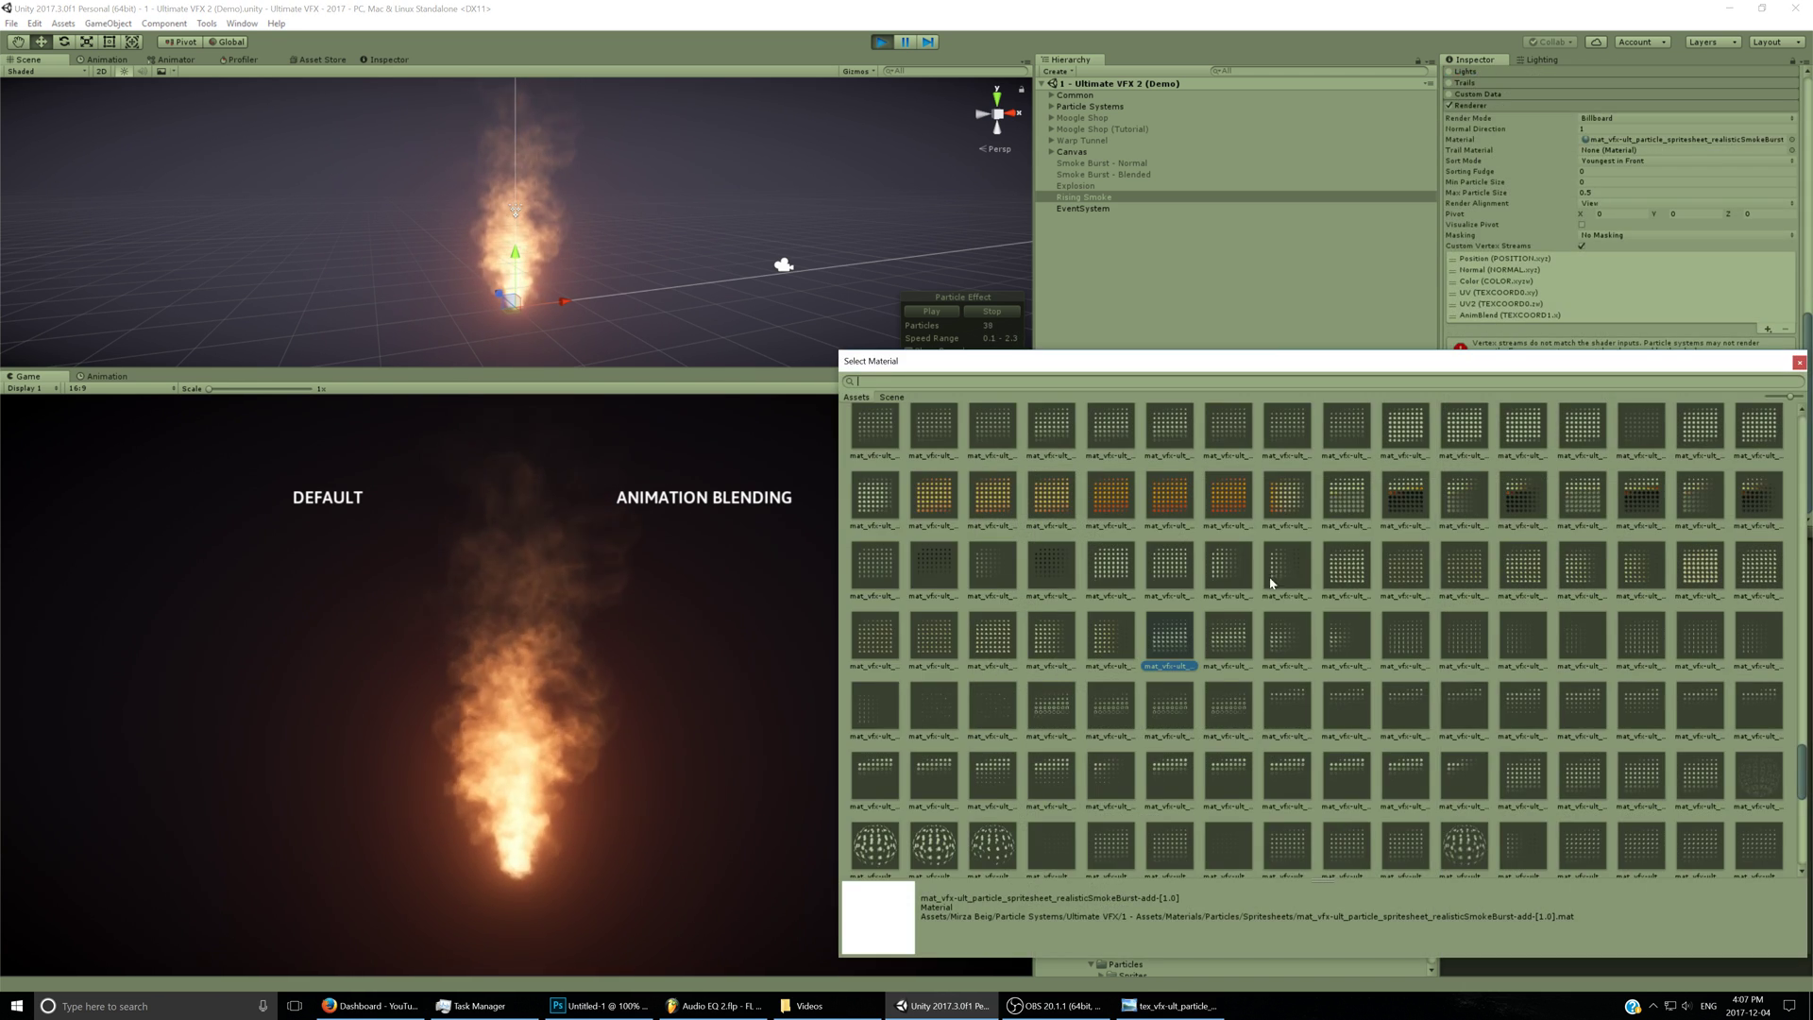
double_click(1280, 633)
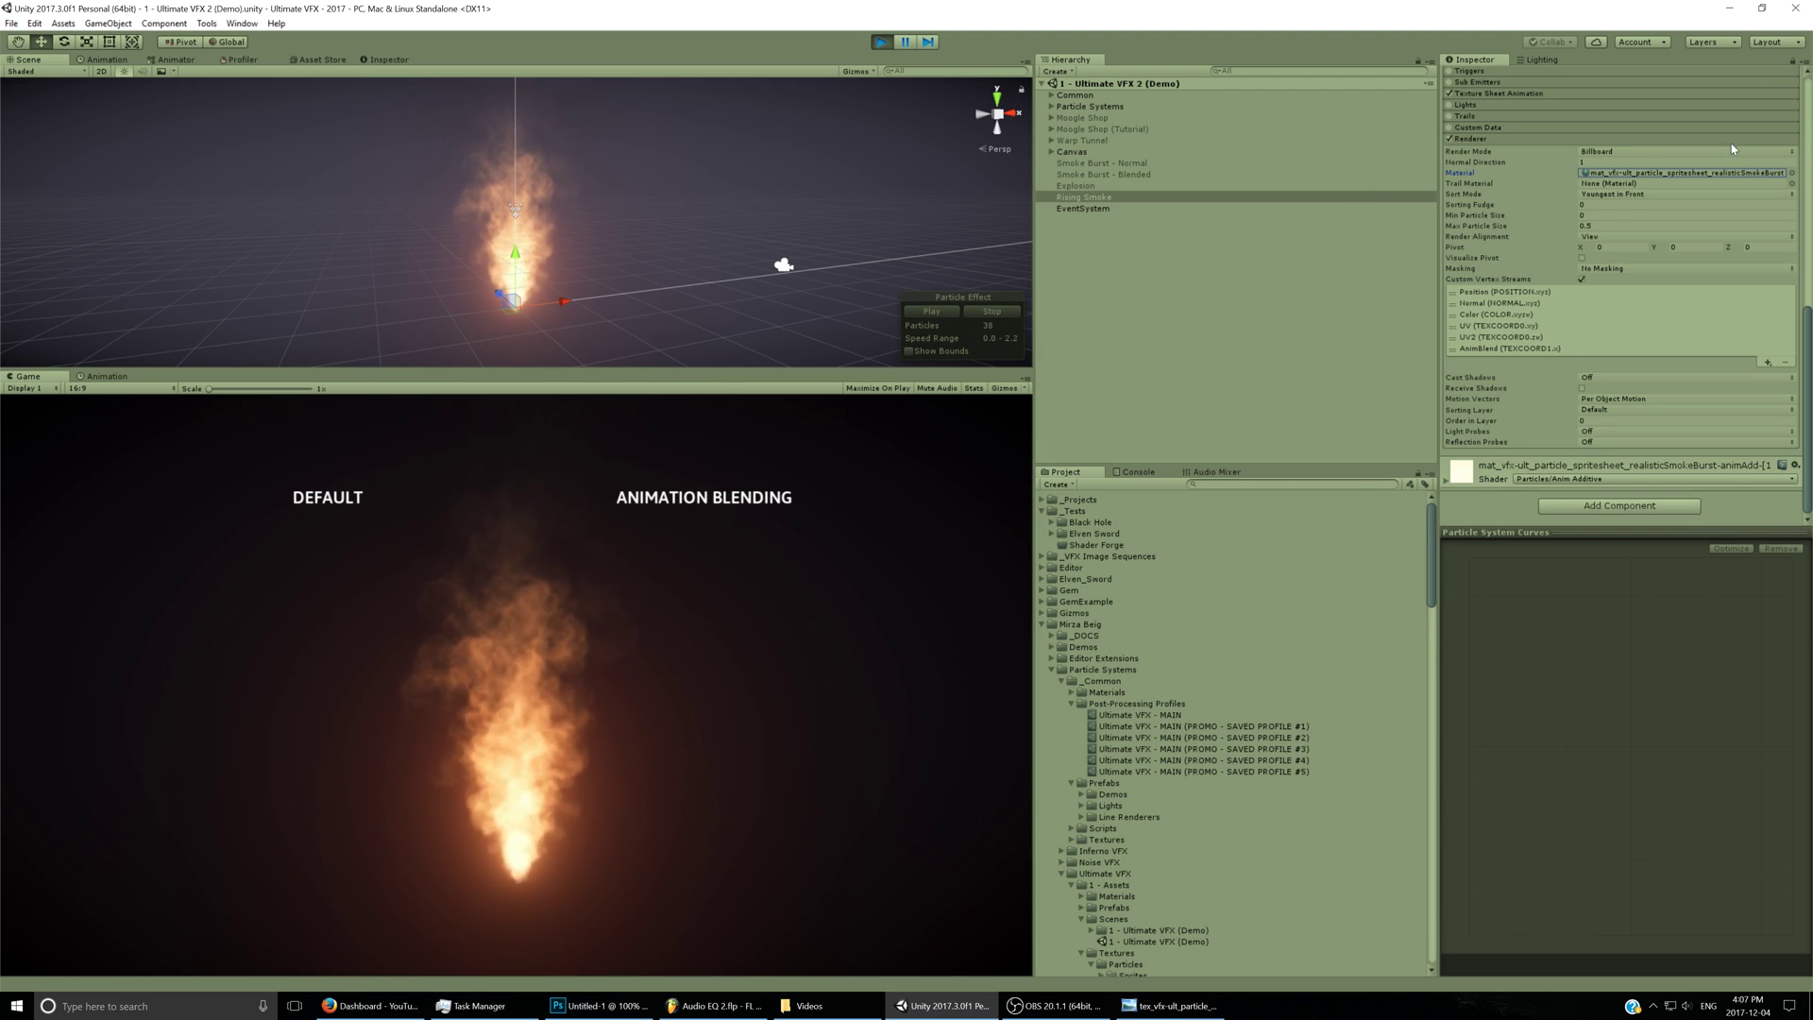
Create a new Particle System and reset its Transform to the origin.
left_click(1056, 71)
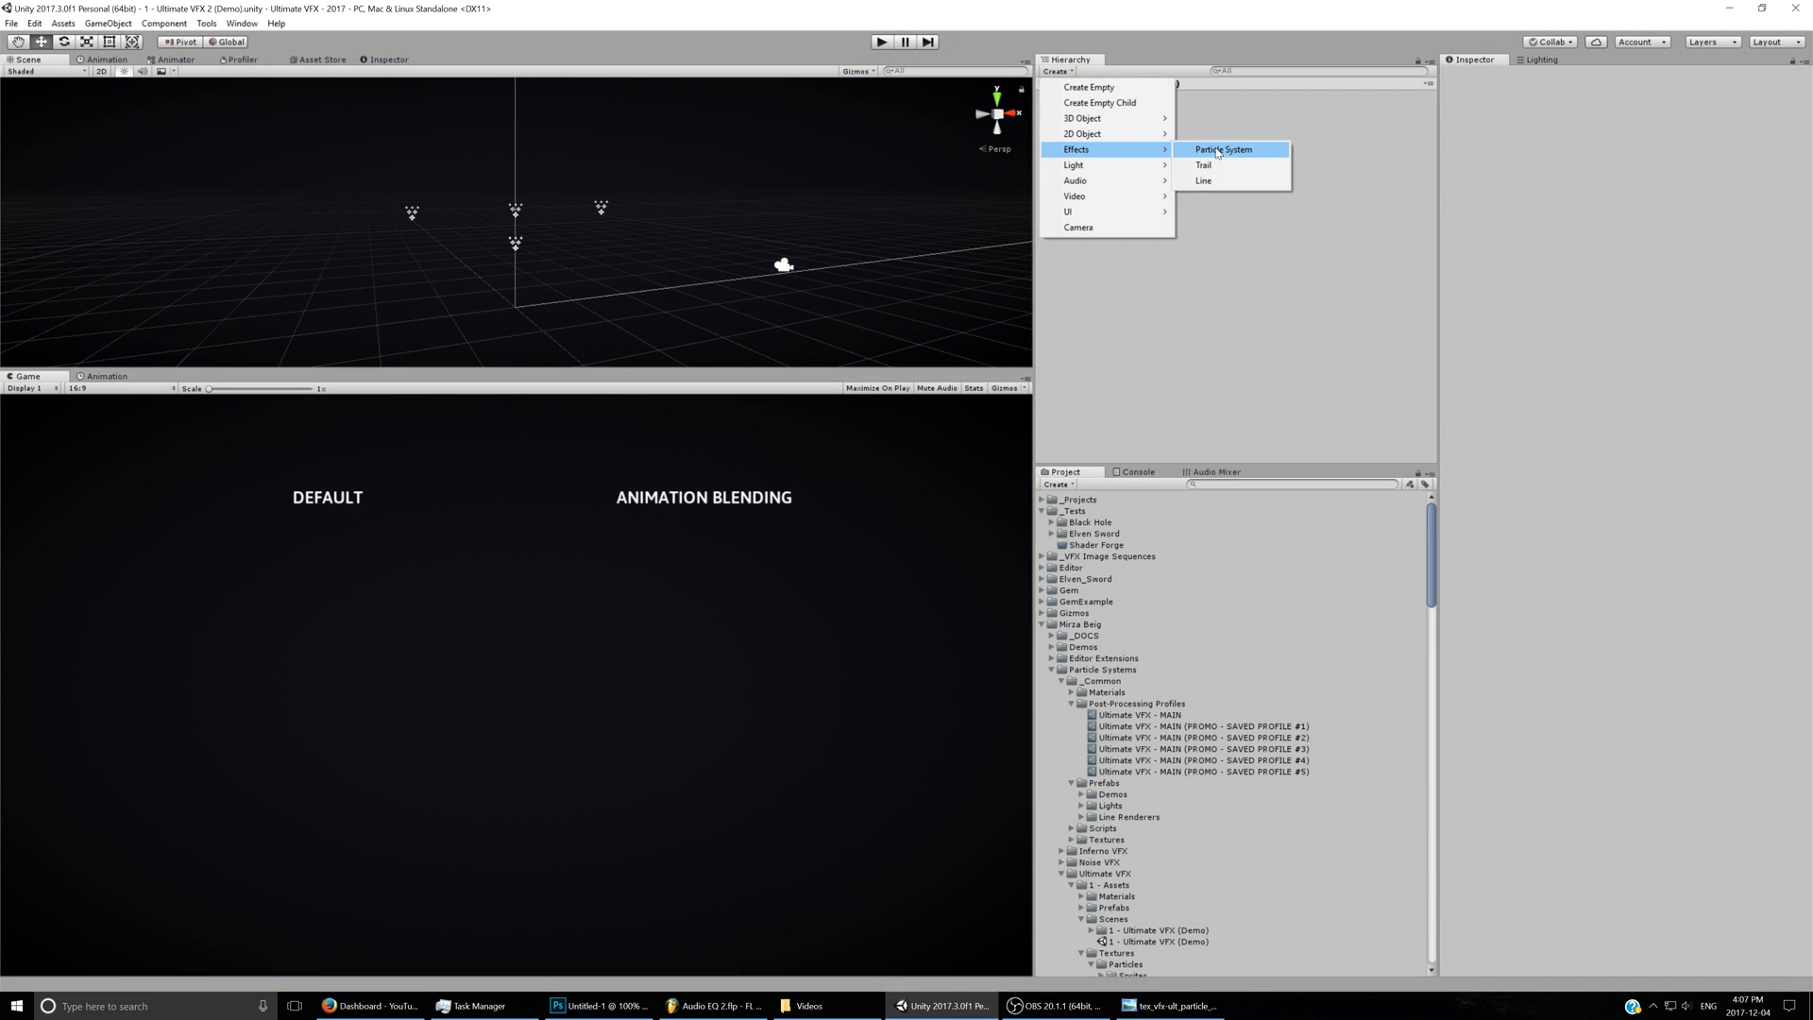
left_click(1218, 152)
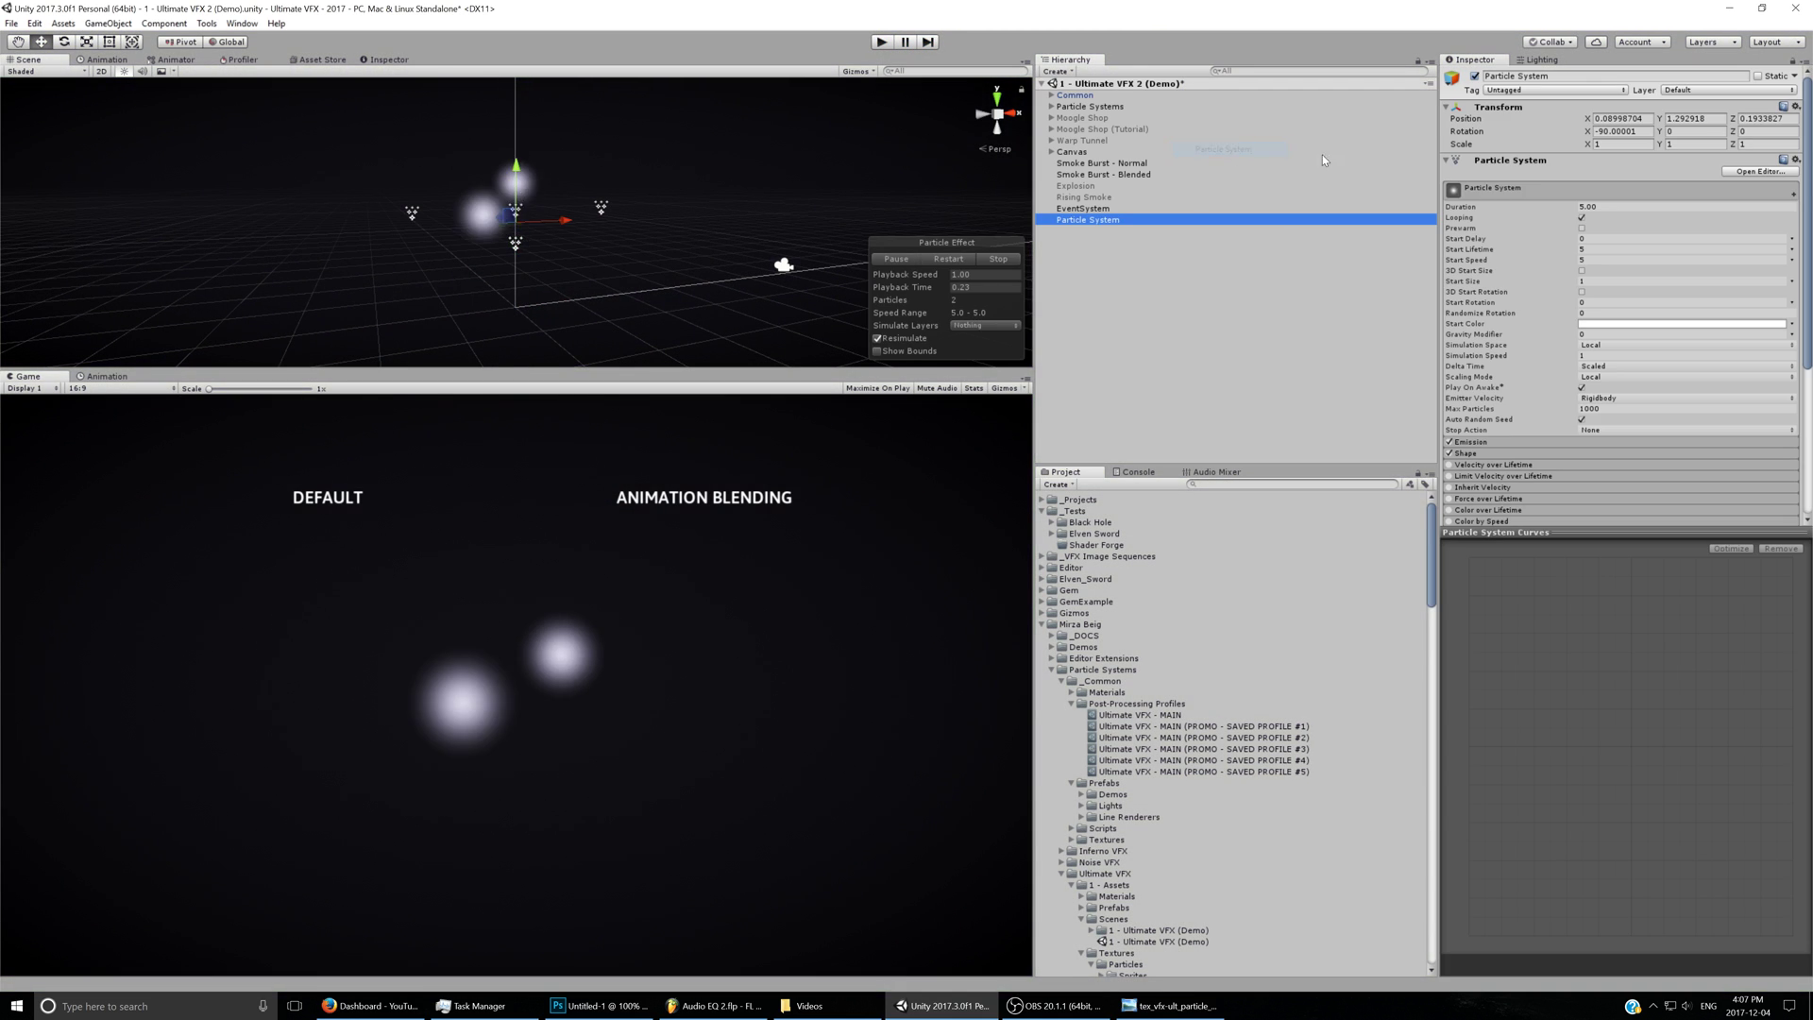
left_click(1809, 257)
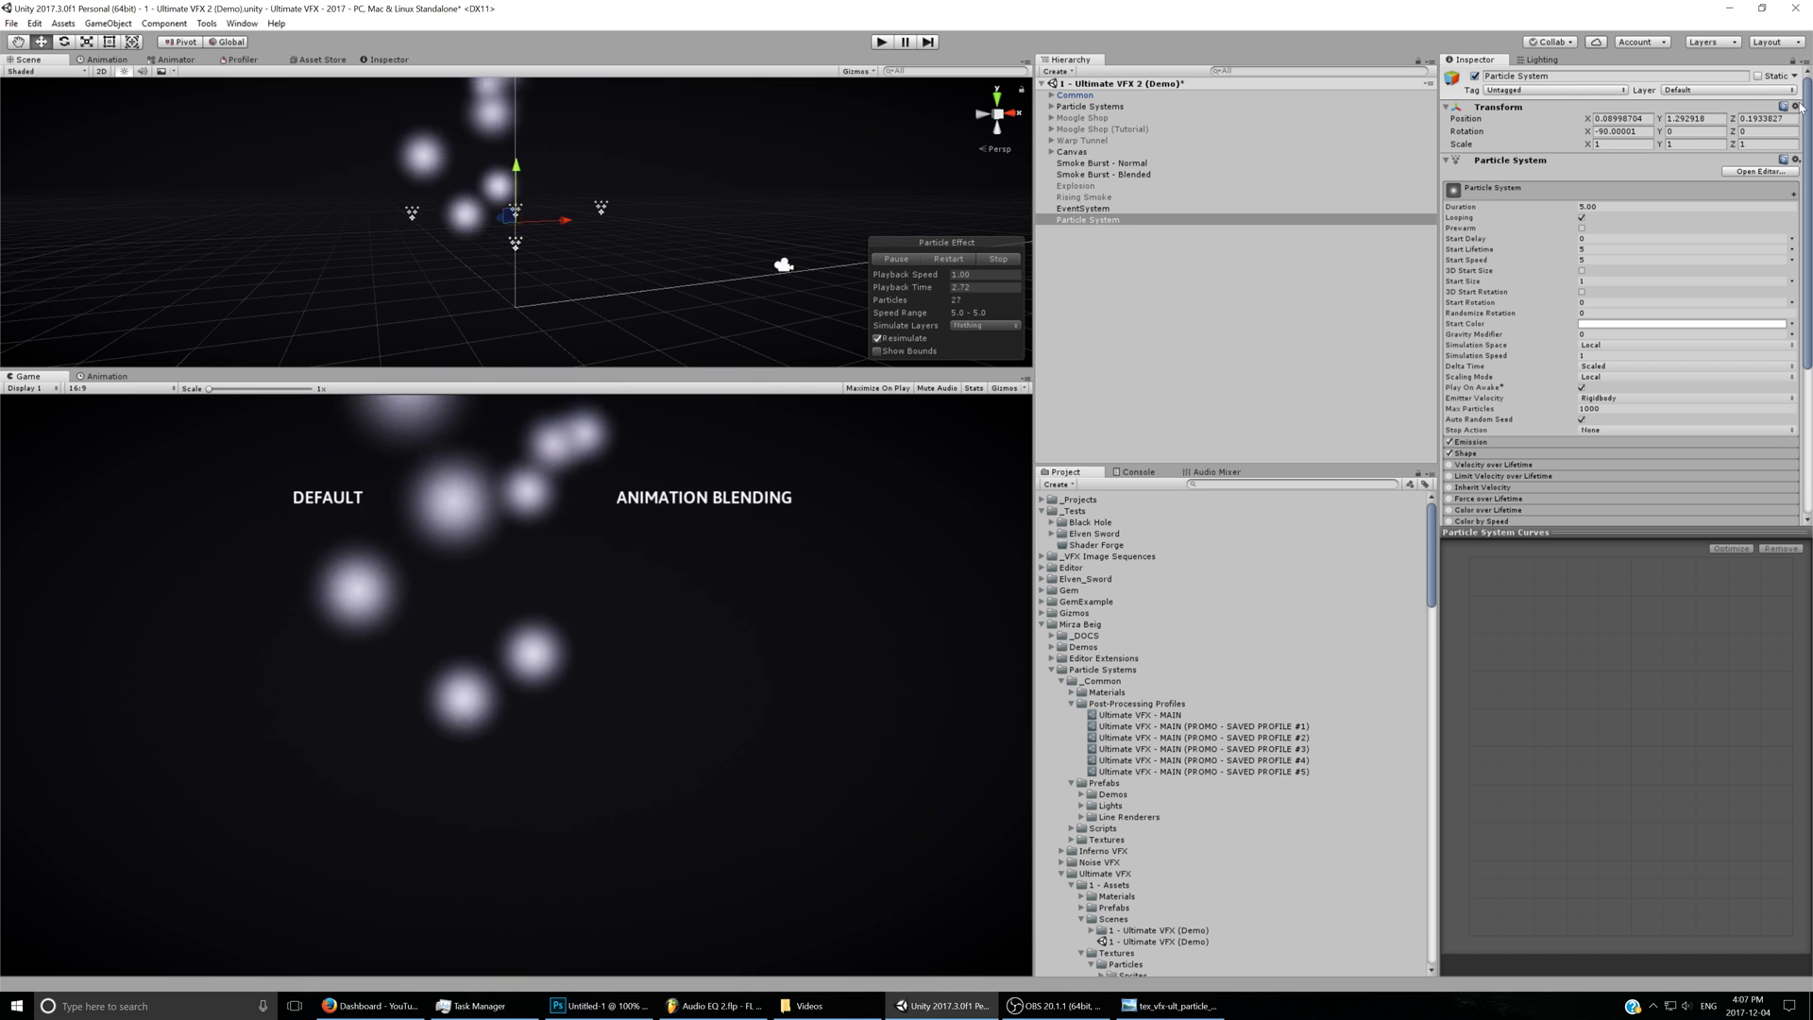
left_click(1795, 106)
left_click(1733, 117)
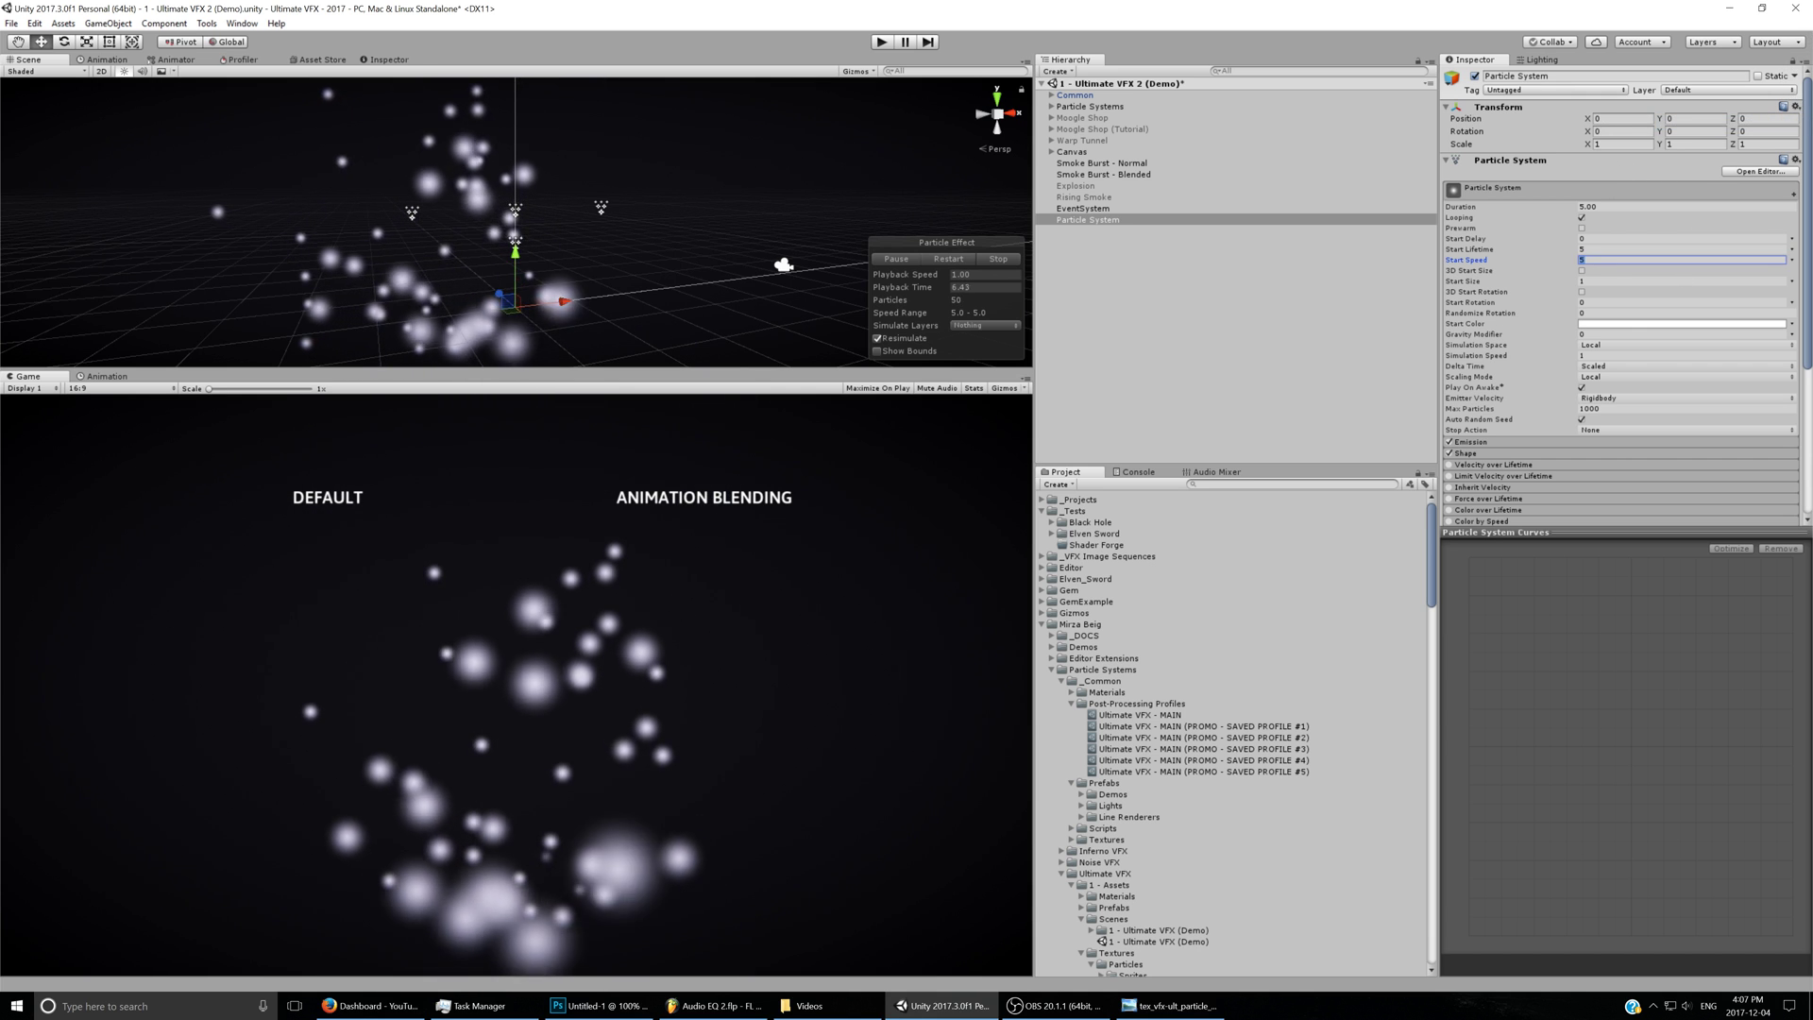
Set Start Speed to 0, disable the Shape module, and expand Emission.
left_click(1681, 260)
type("0")
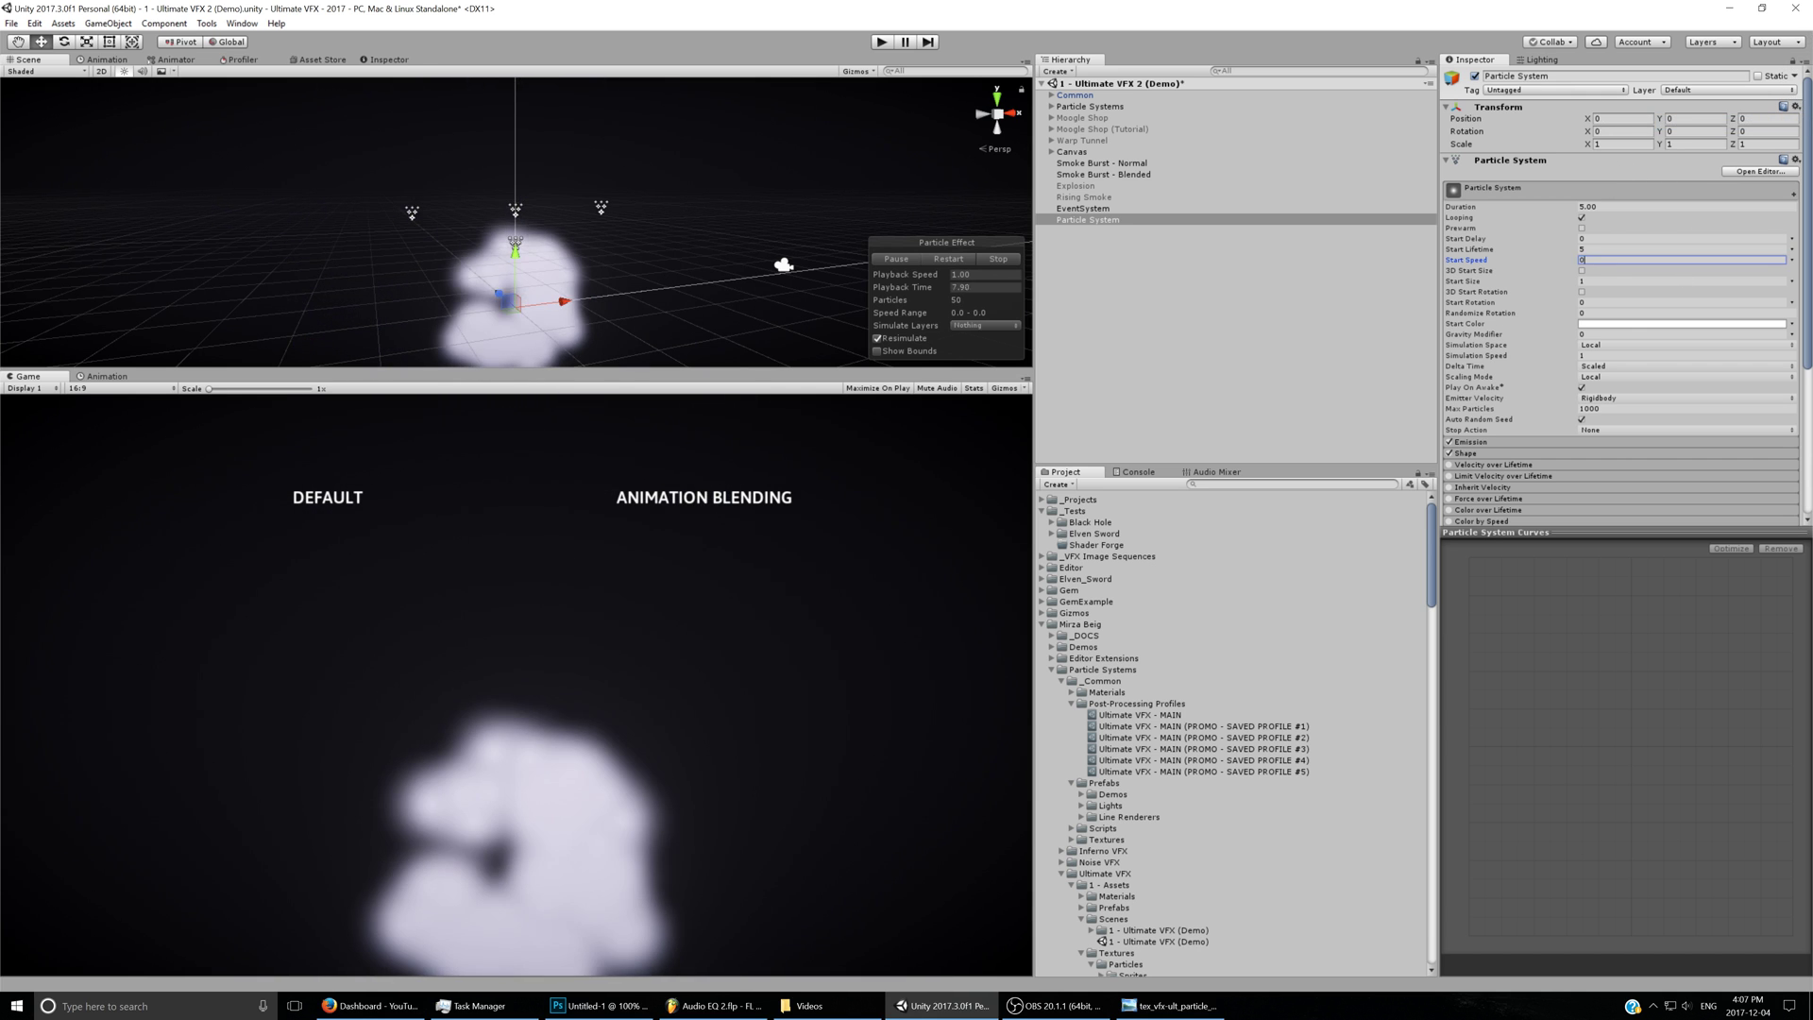
left_click(1478, 453)
left_click(1450, 454)
left_click(1536, 441)
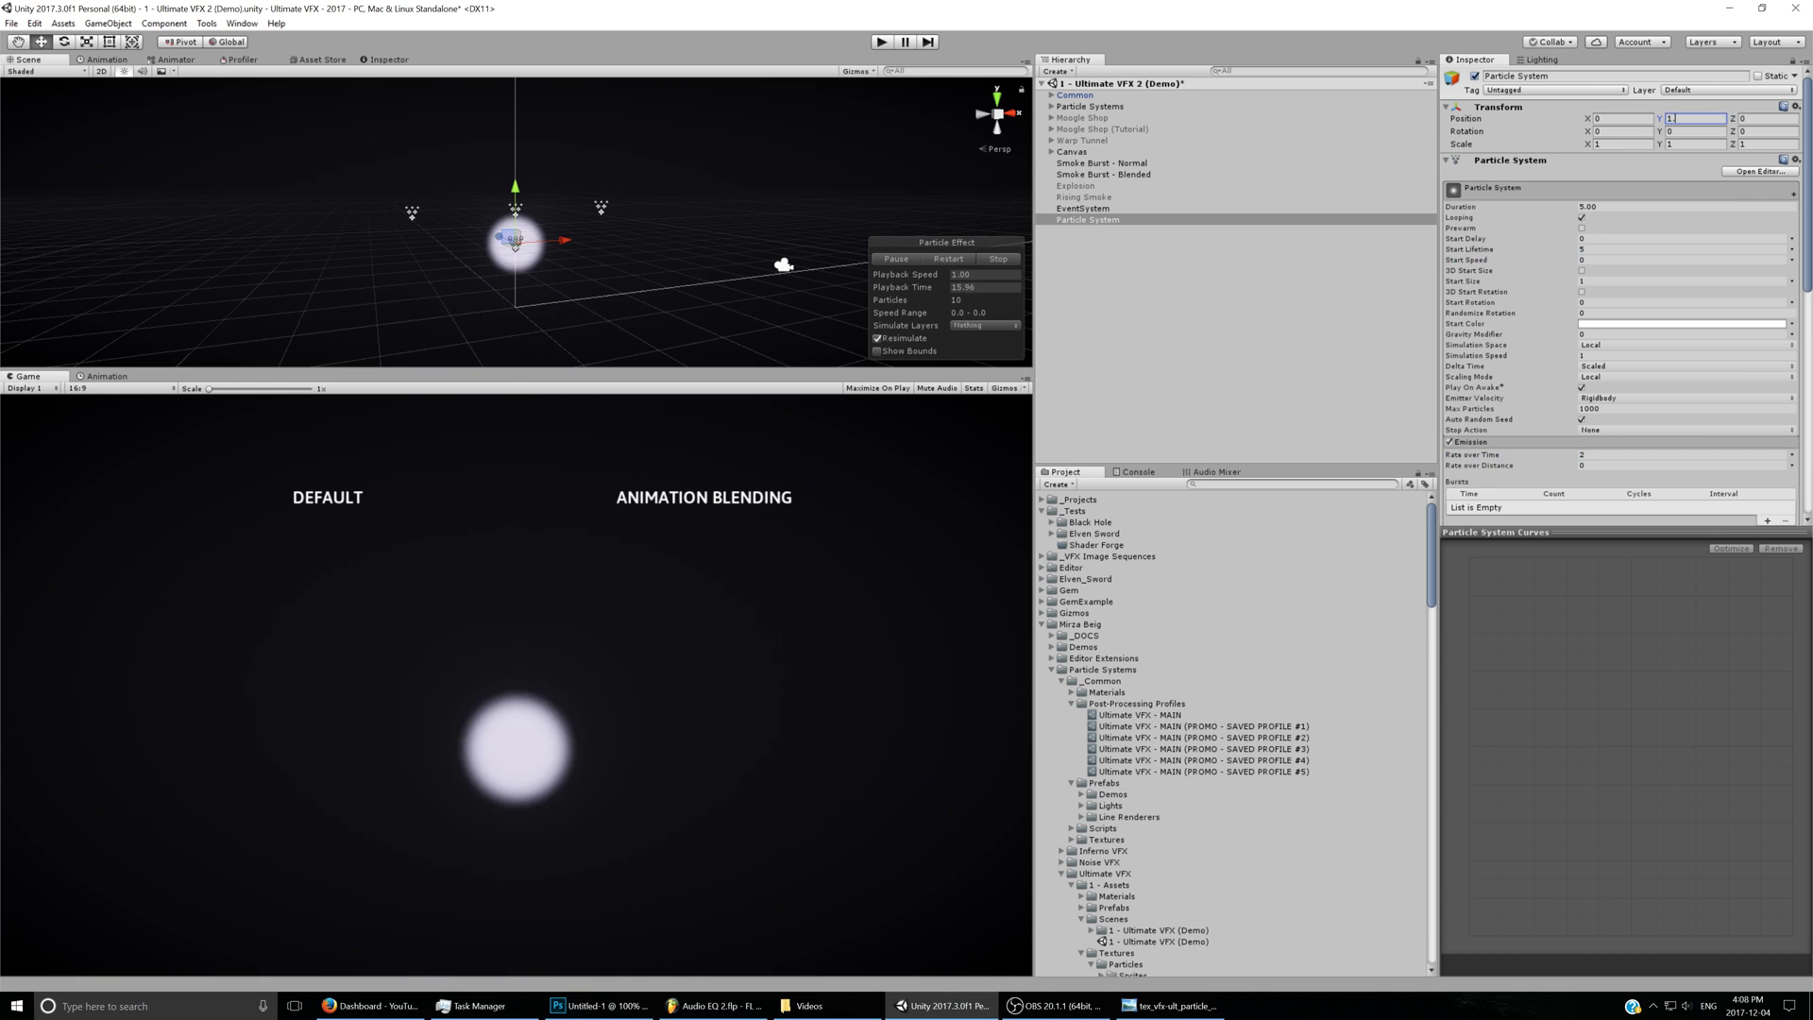
scroll(1620, 284, "down", 10)
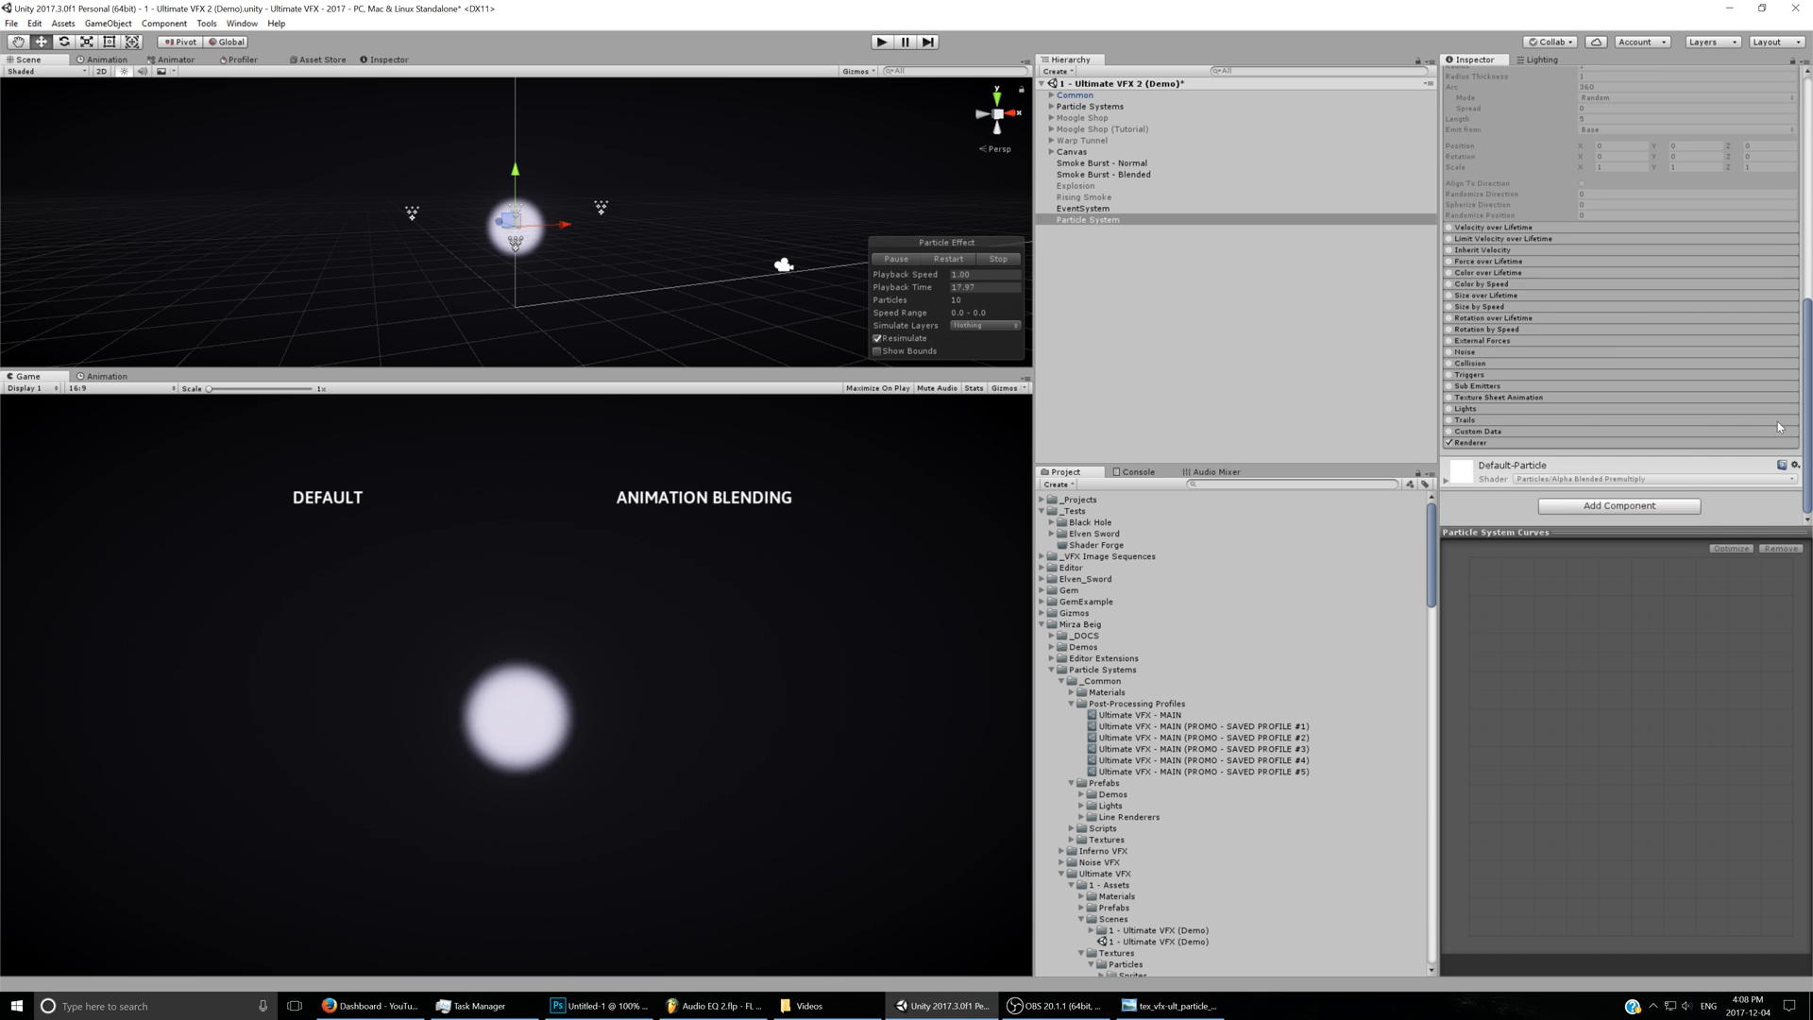
Create a material named 'particle' in _Tests using the Particles/Anim Alpha Blended shader.
right_click(1071, 513)
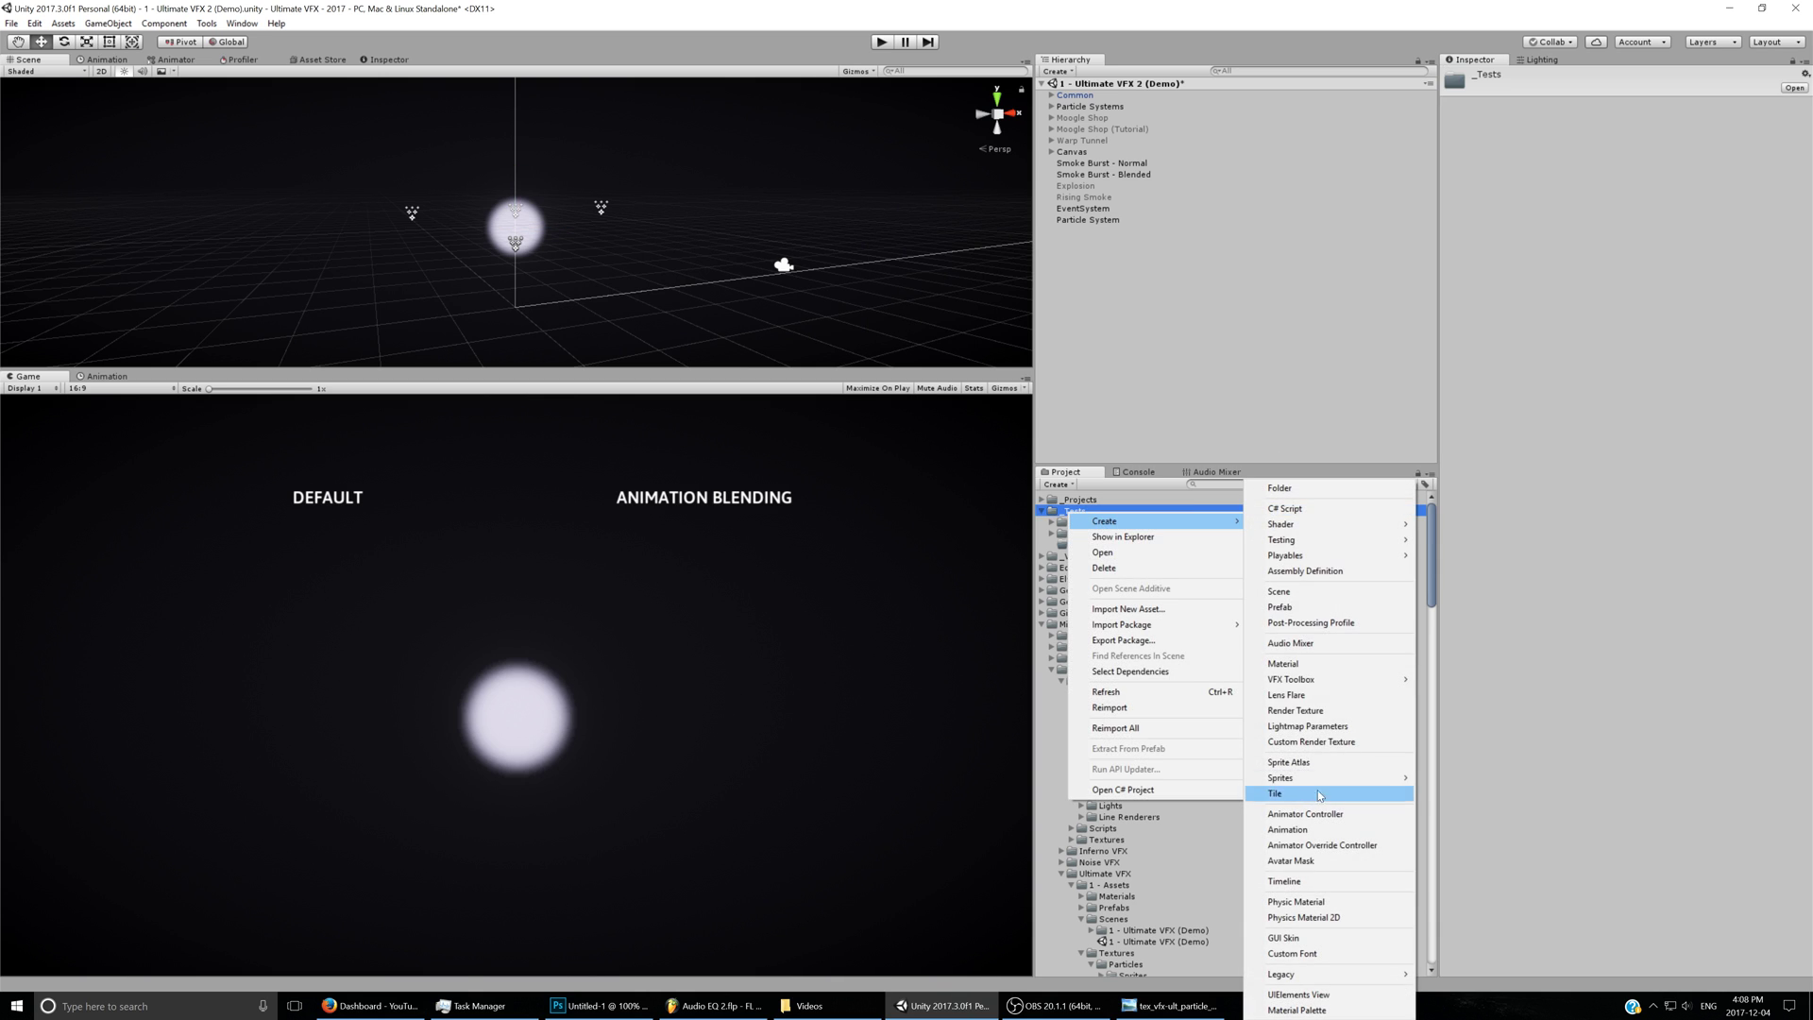
left_click(1315, 663)
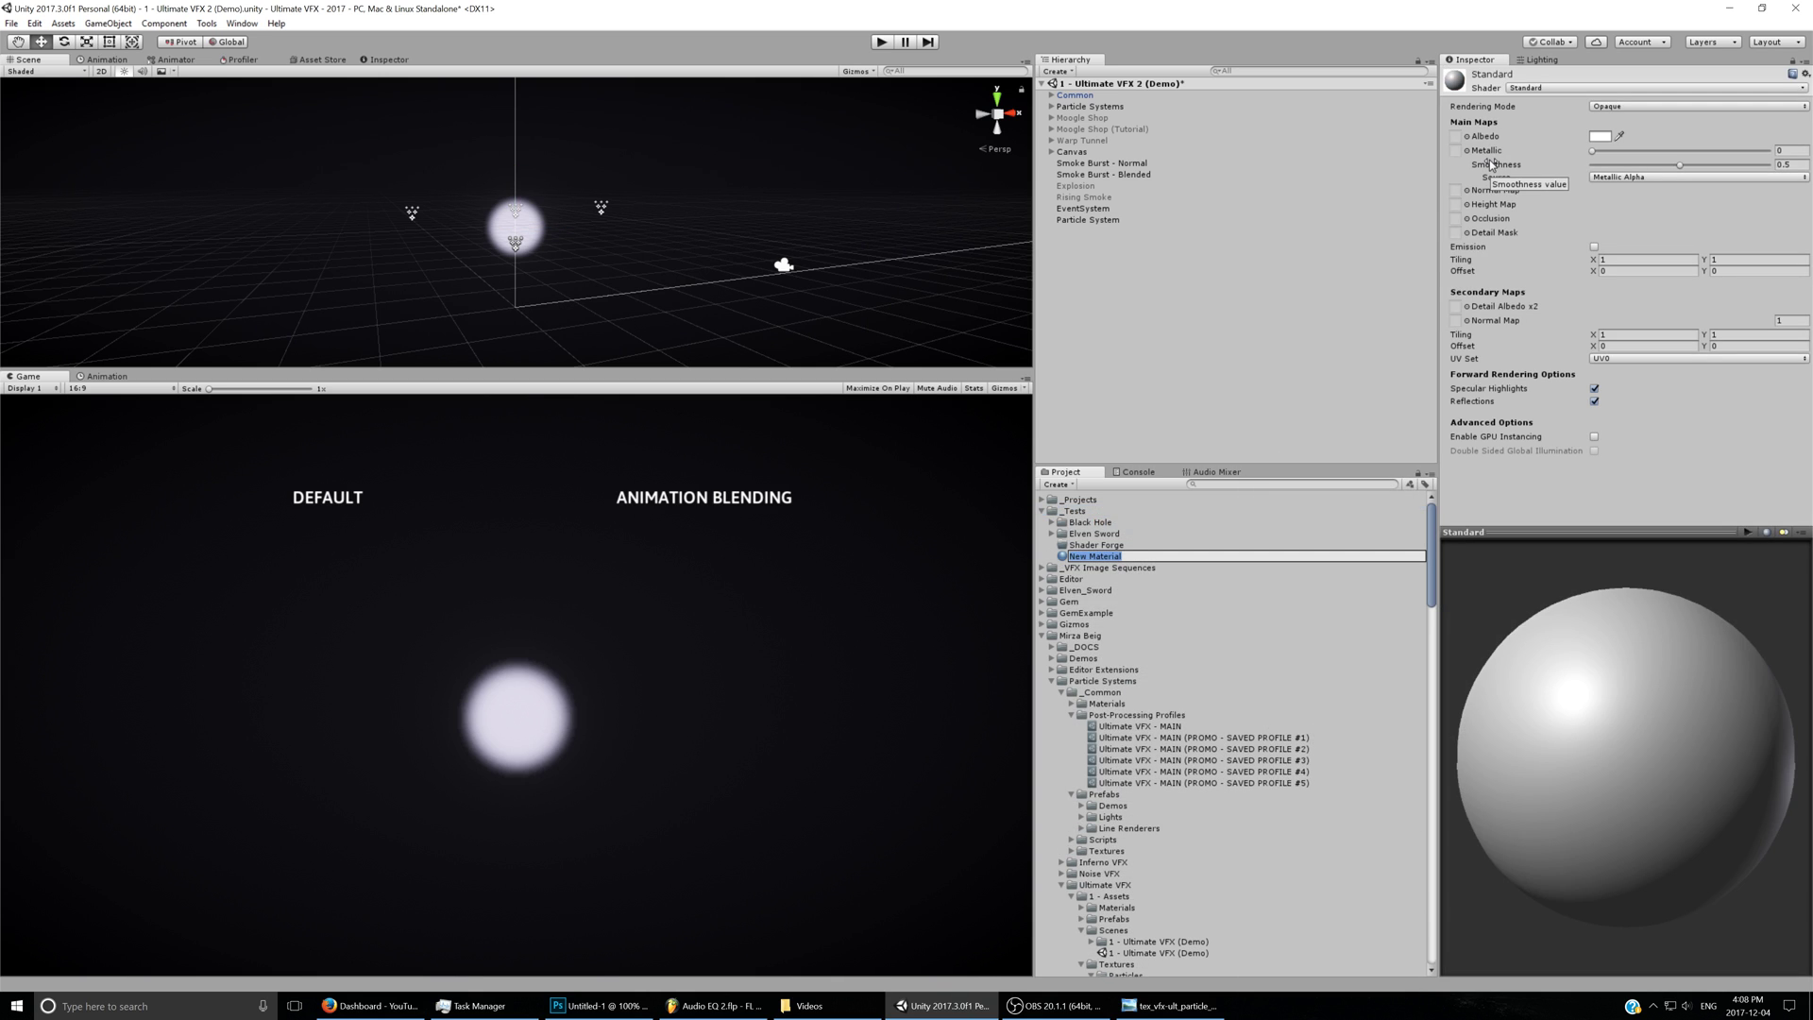
type("particle")
key("Return")
left_click(1533, 88)
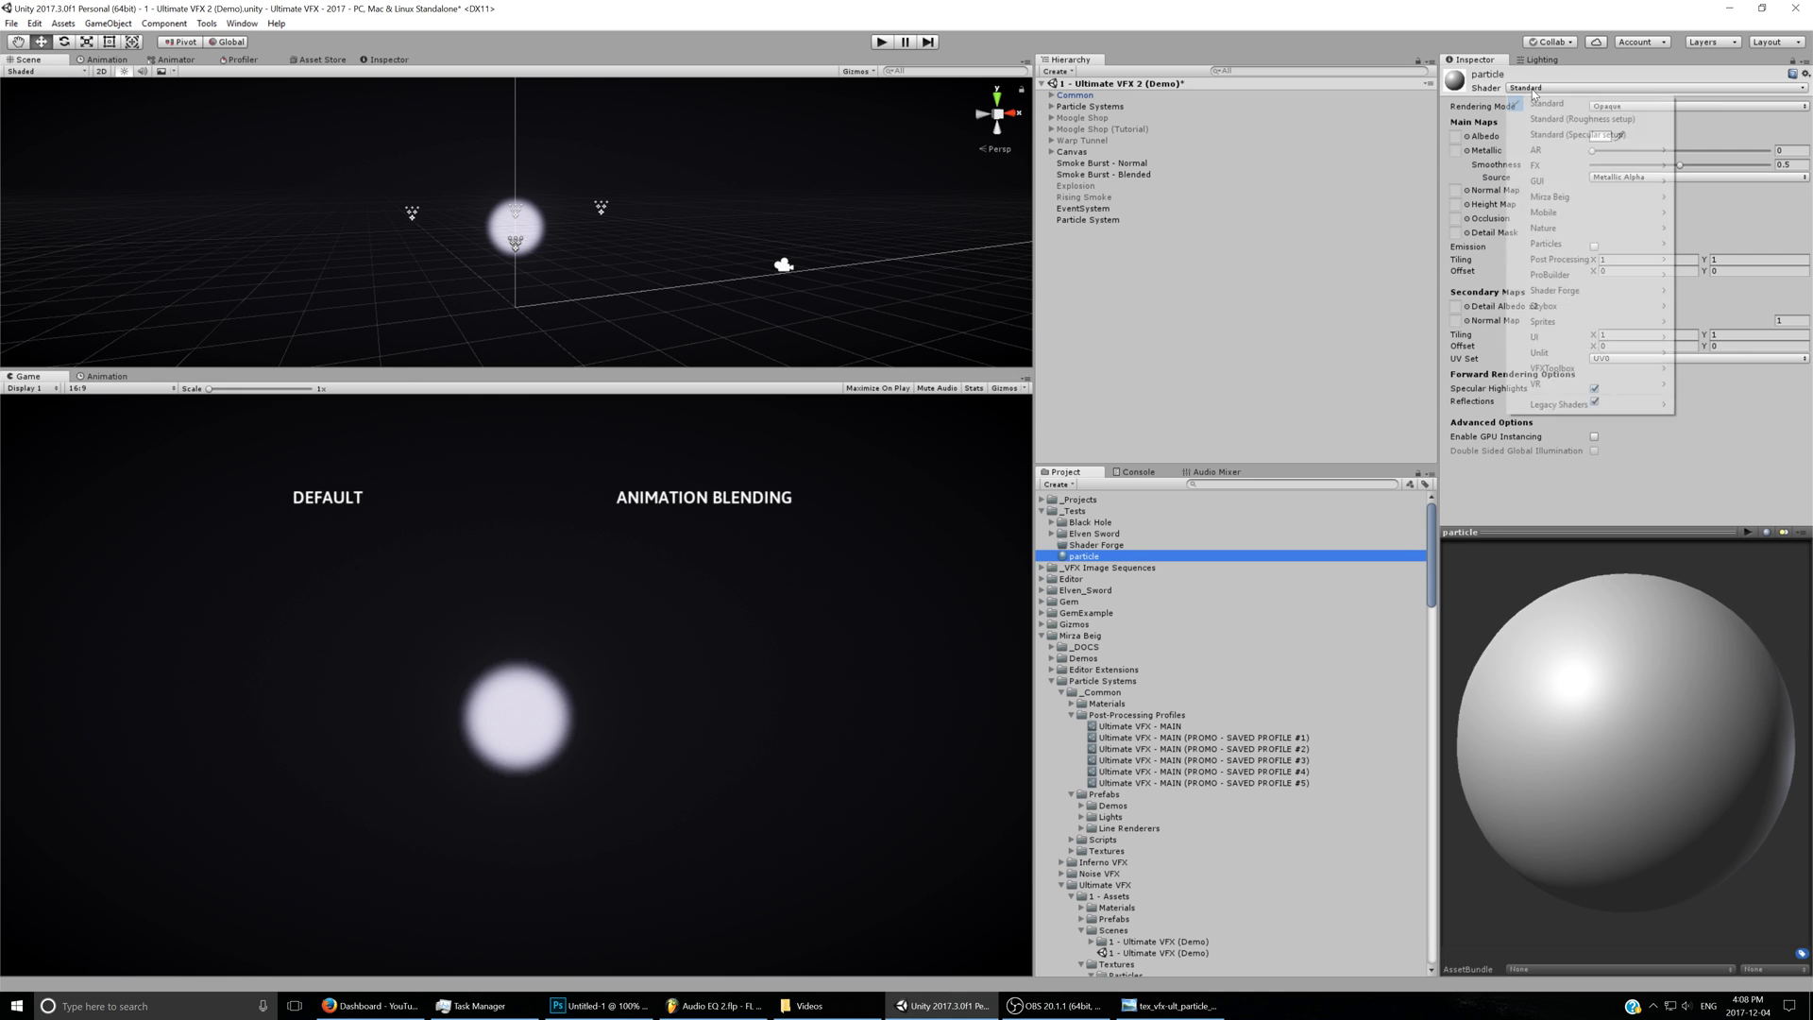
mouse_move(1596, 243)
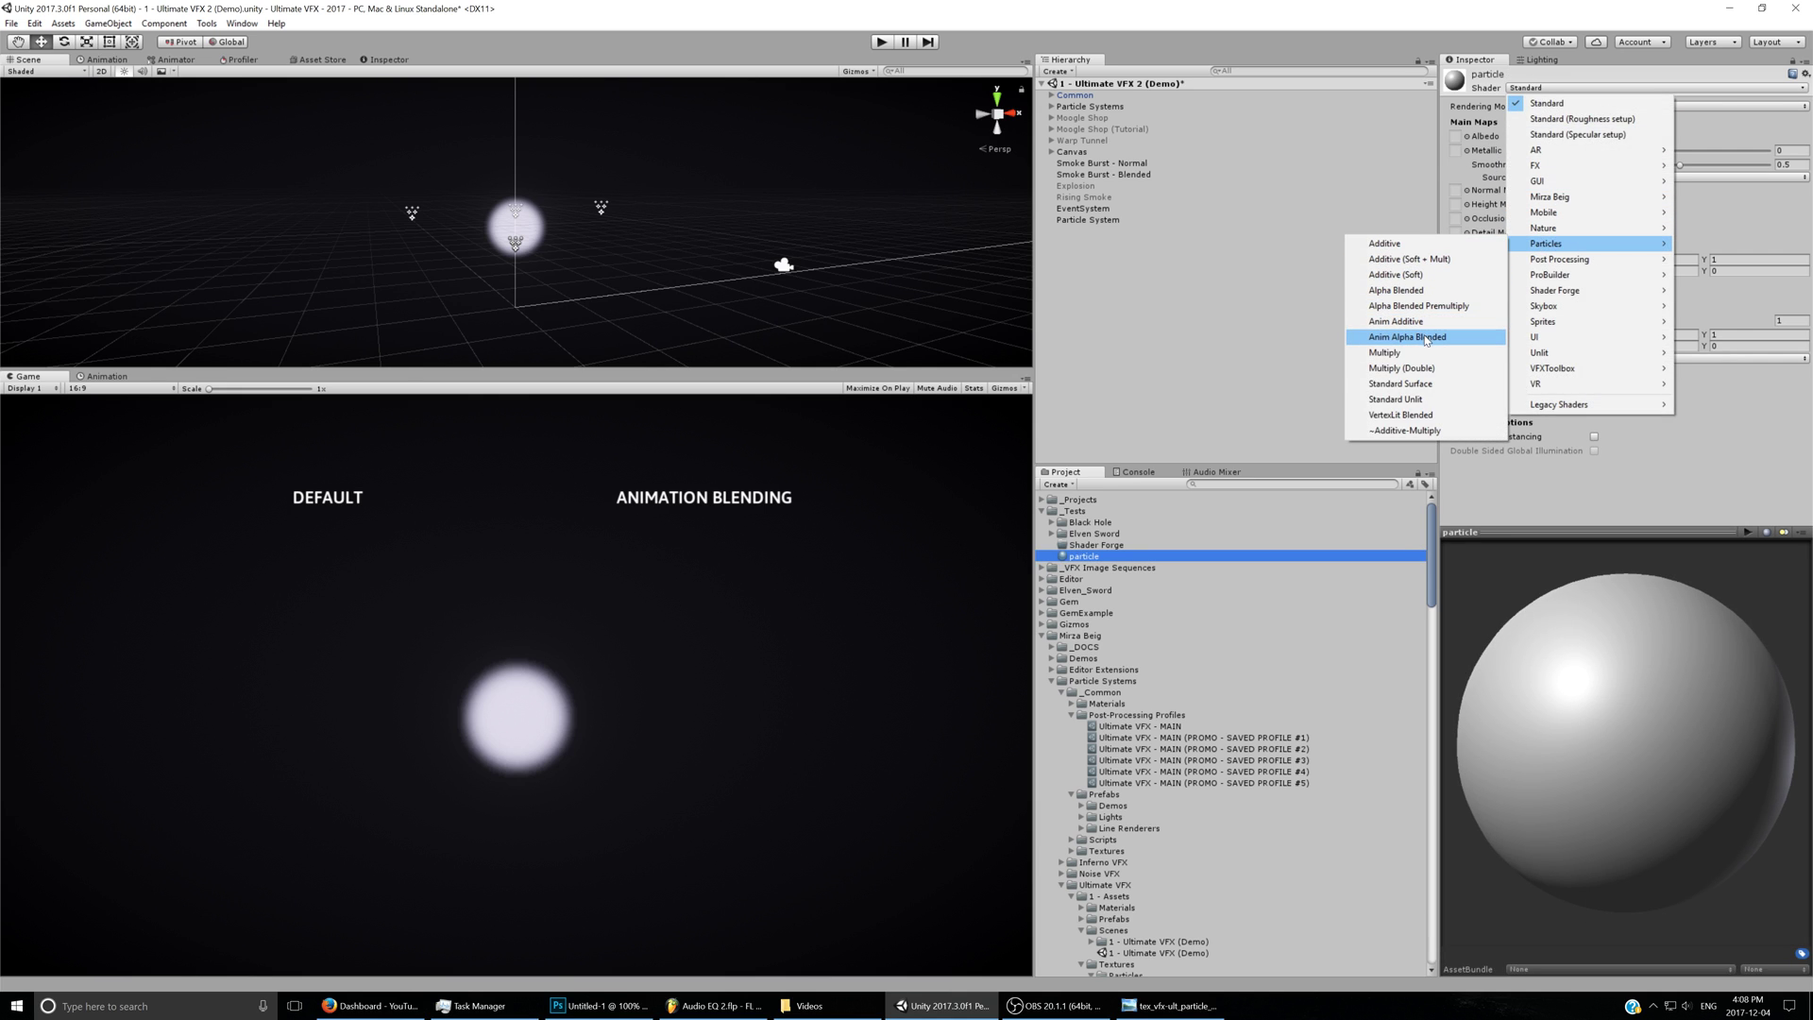
left_click(1418, 340)
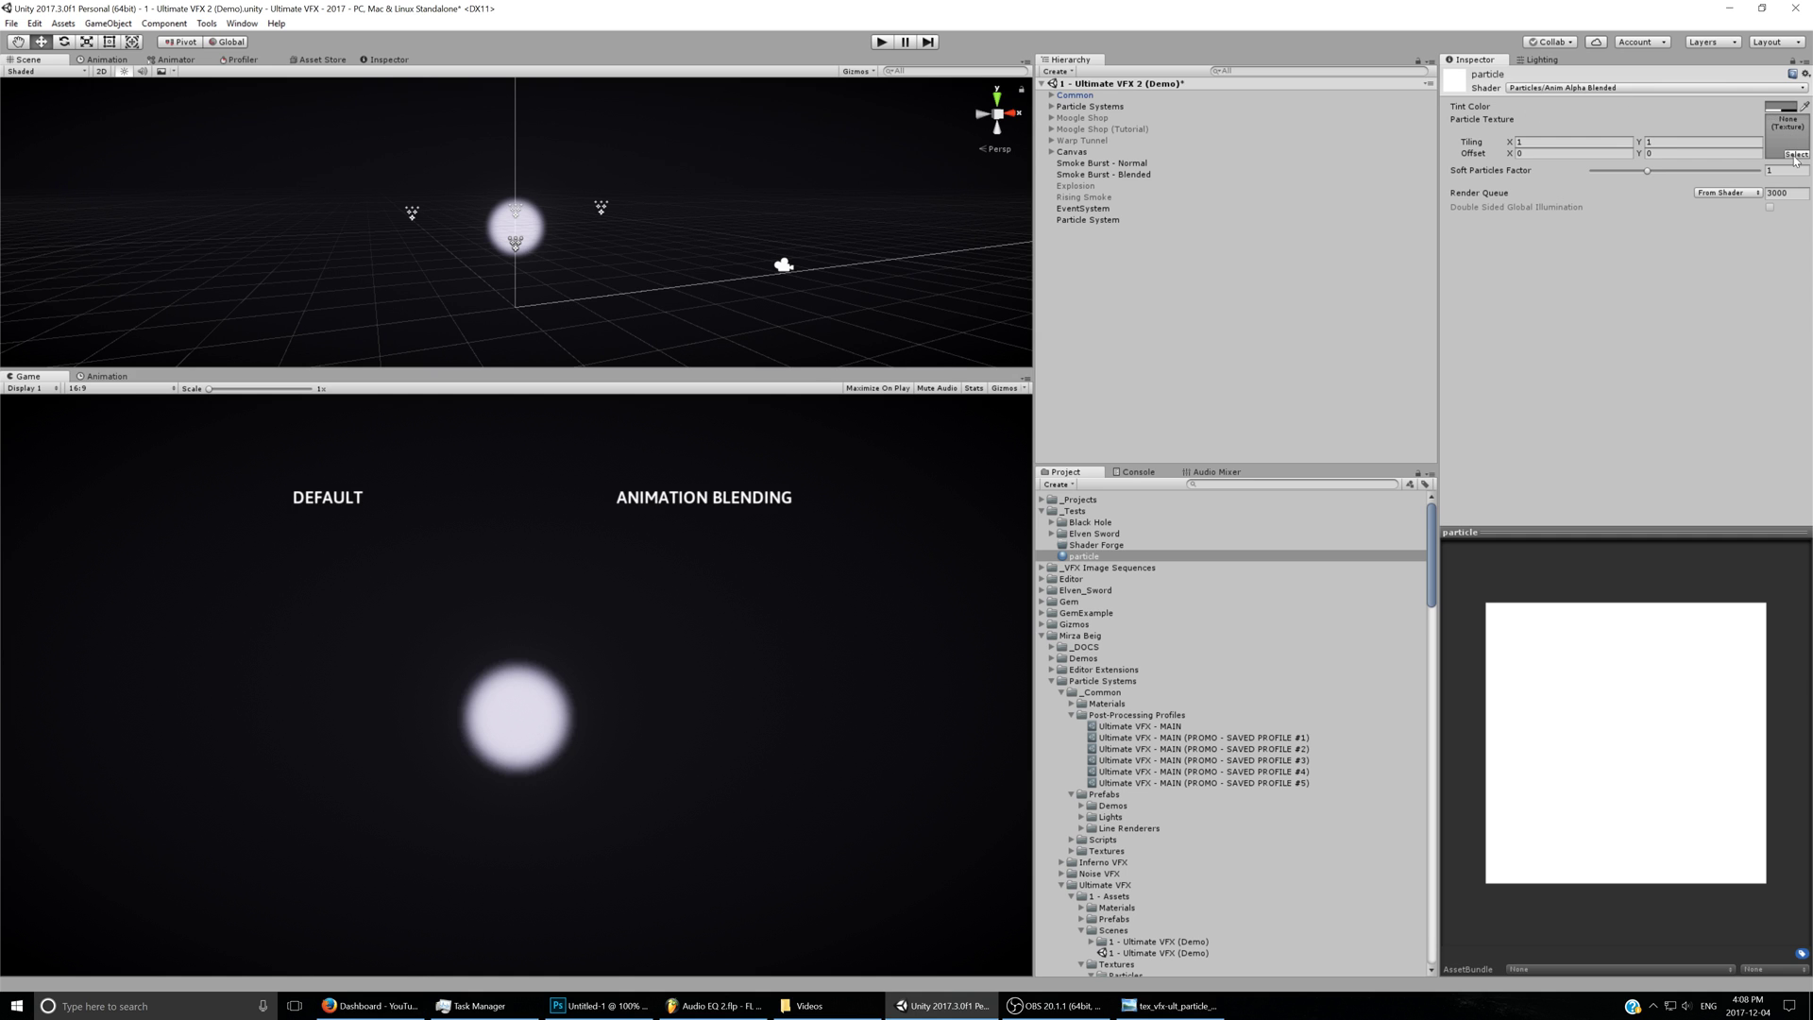
Assign the tex_vfx smoke sprite sheet as the material's Particle Texture.
left_click(1795, 155)
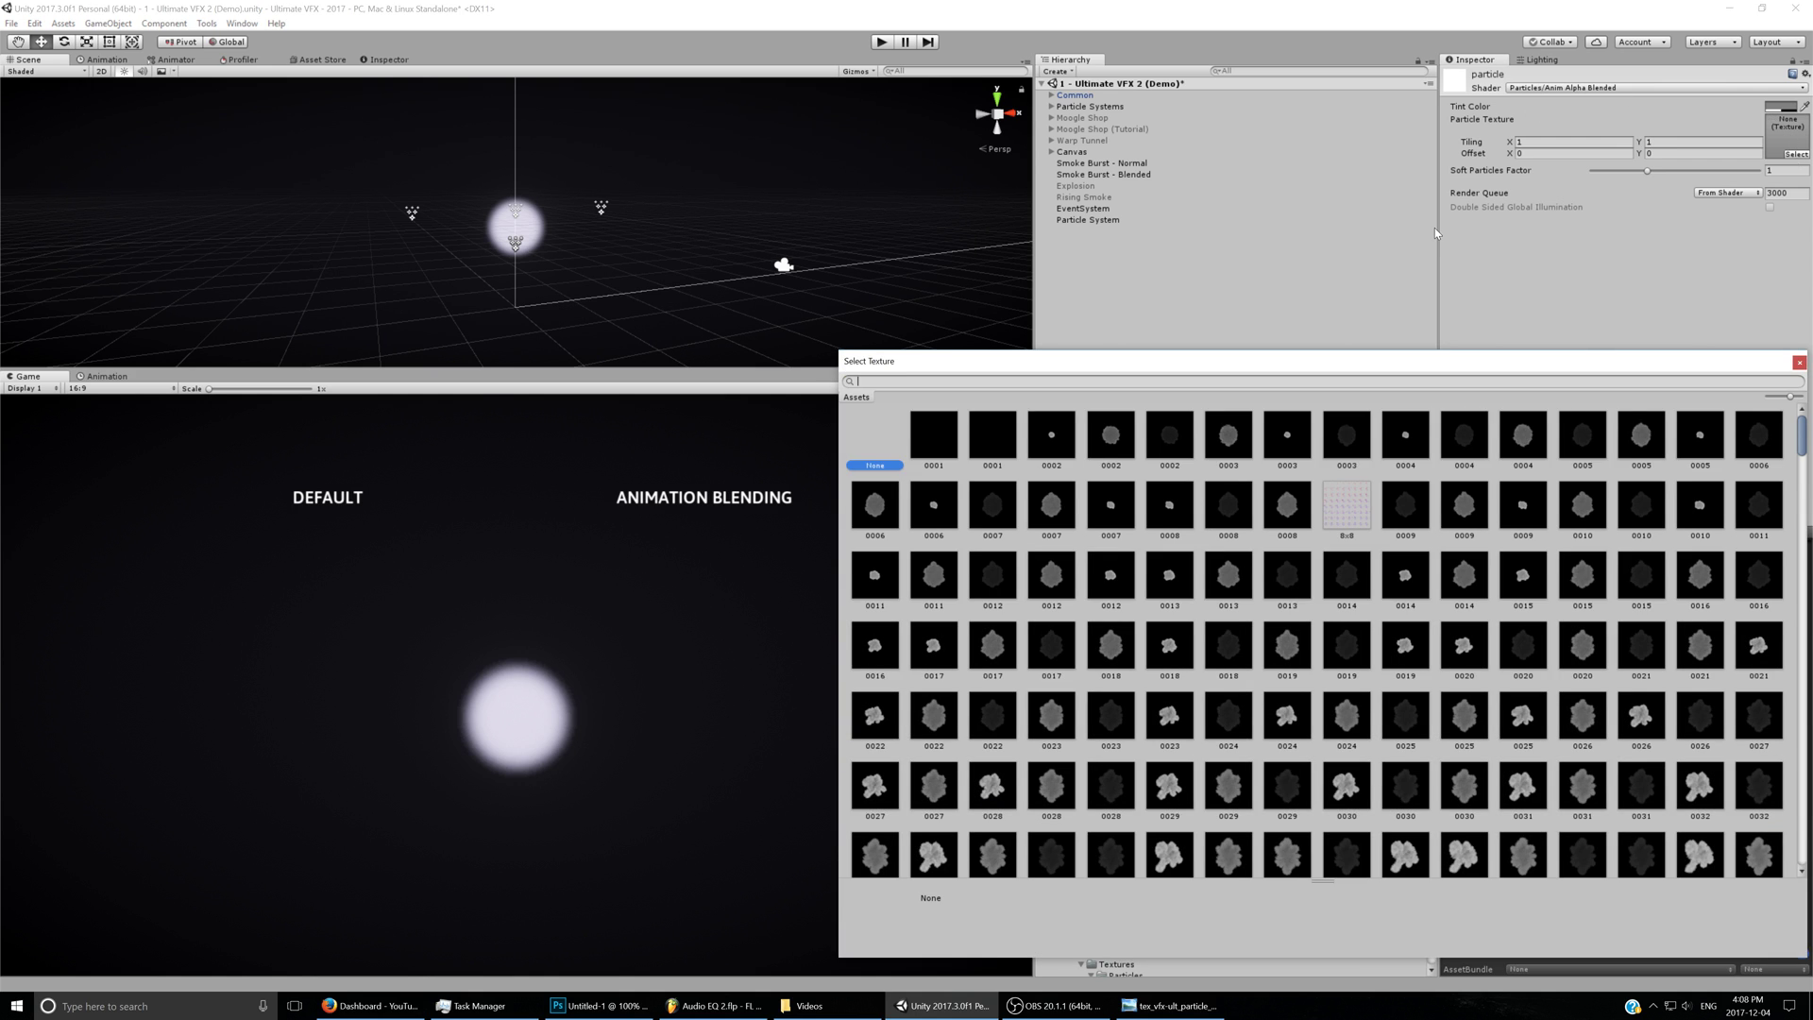
type("tex_vfx")
key("Return")
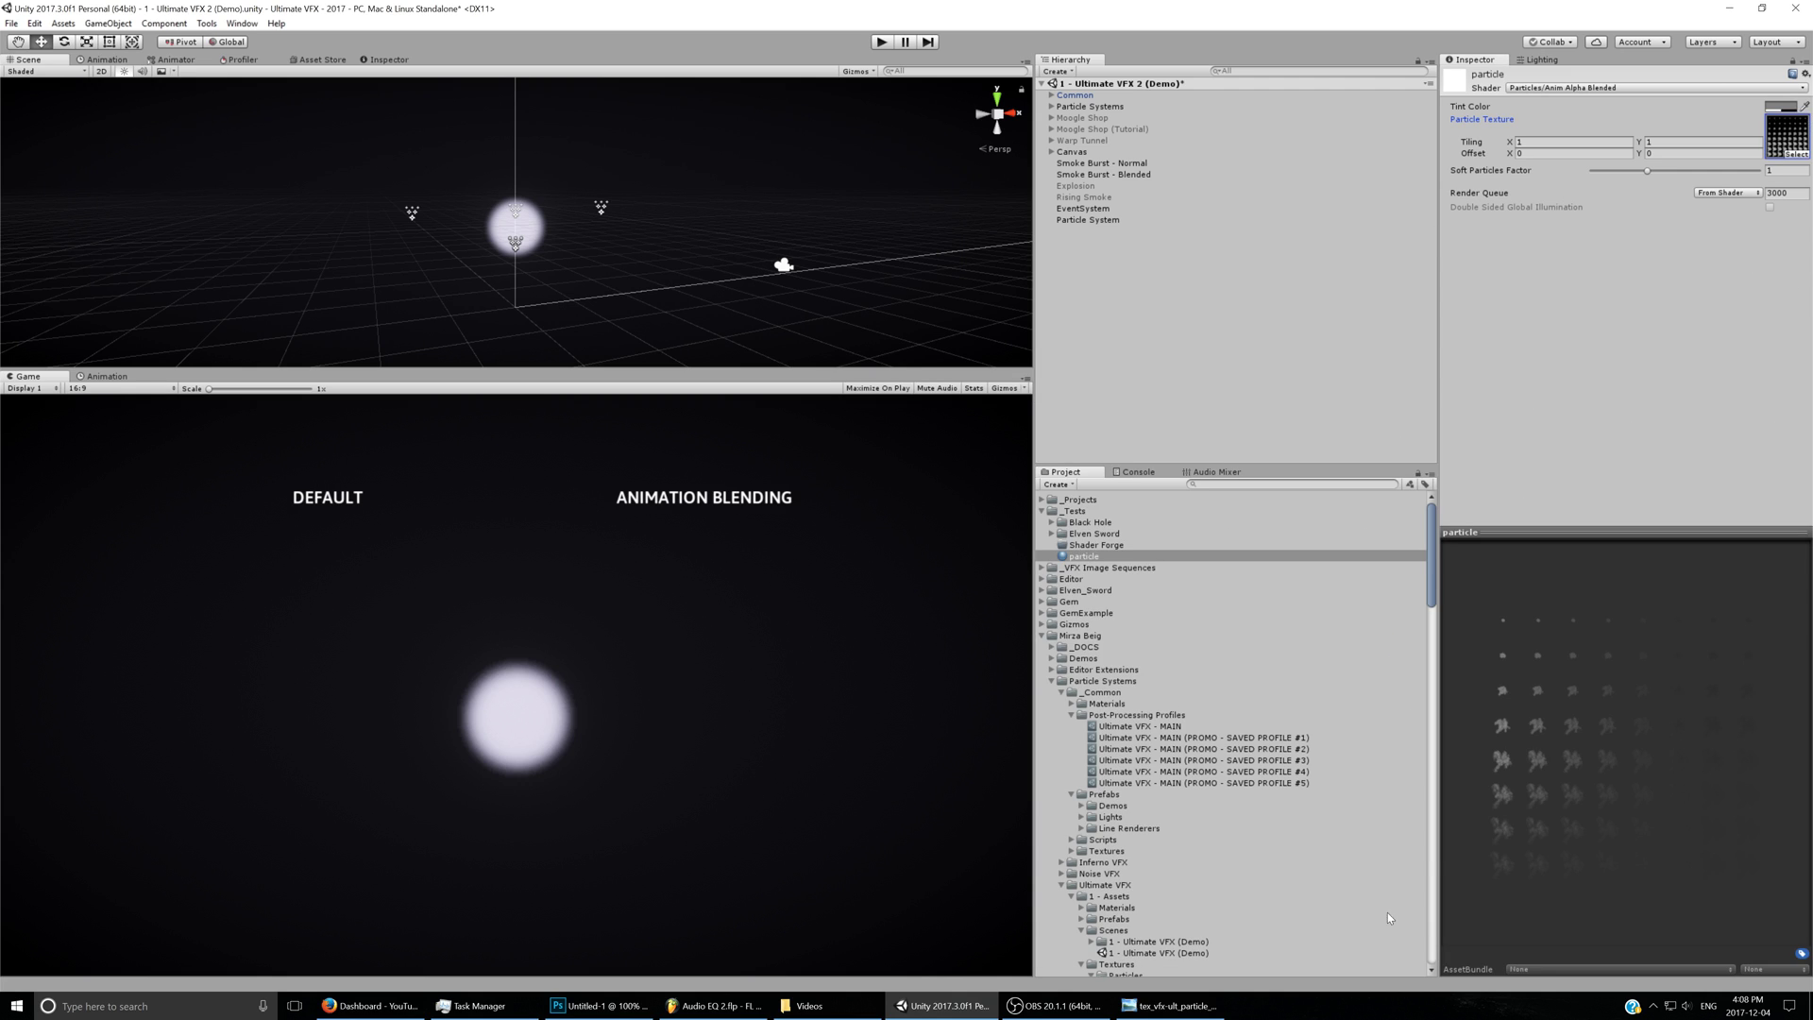
left_click(1169, 1006)
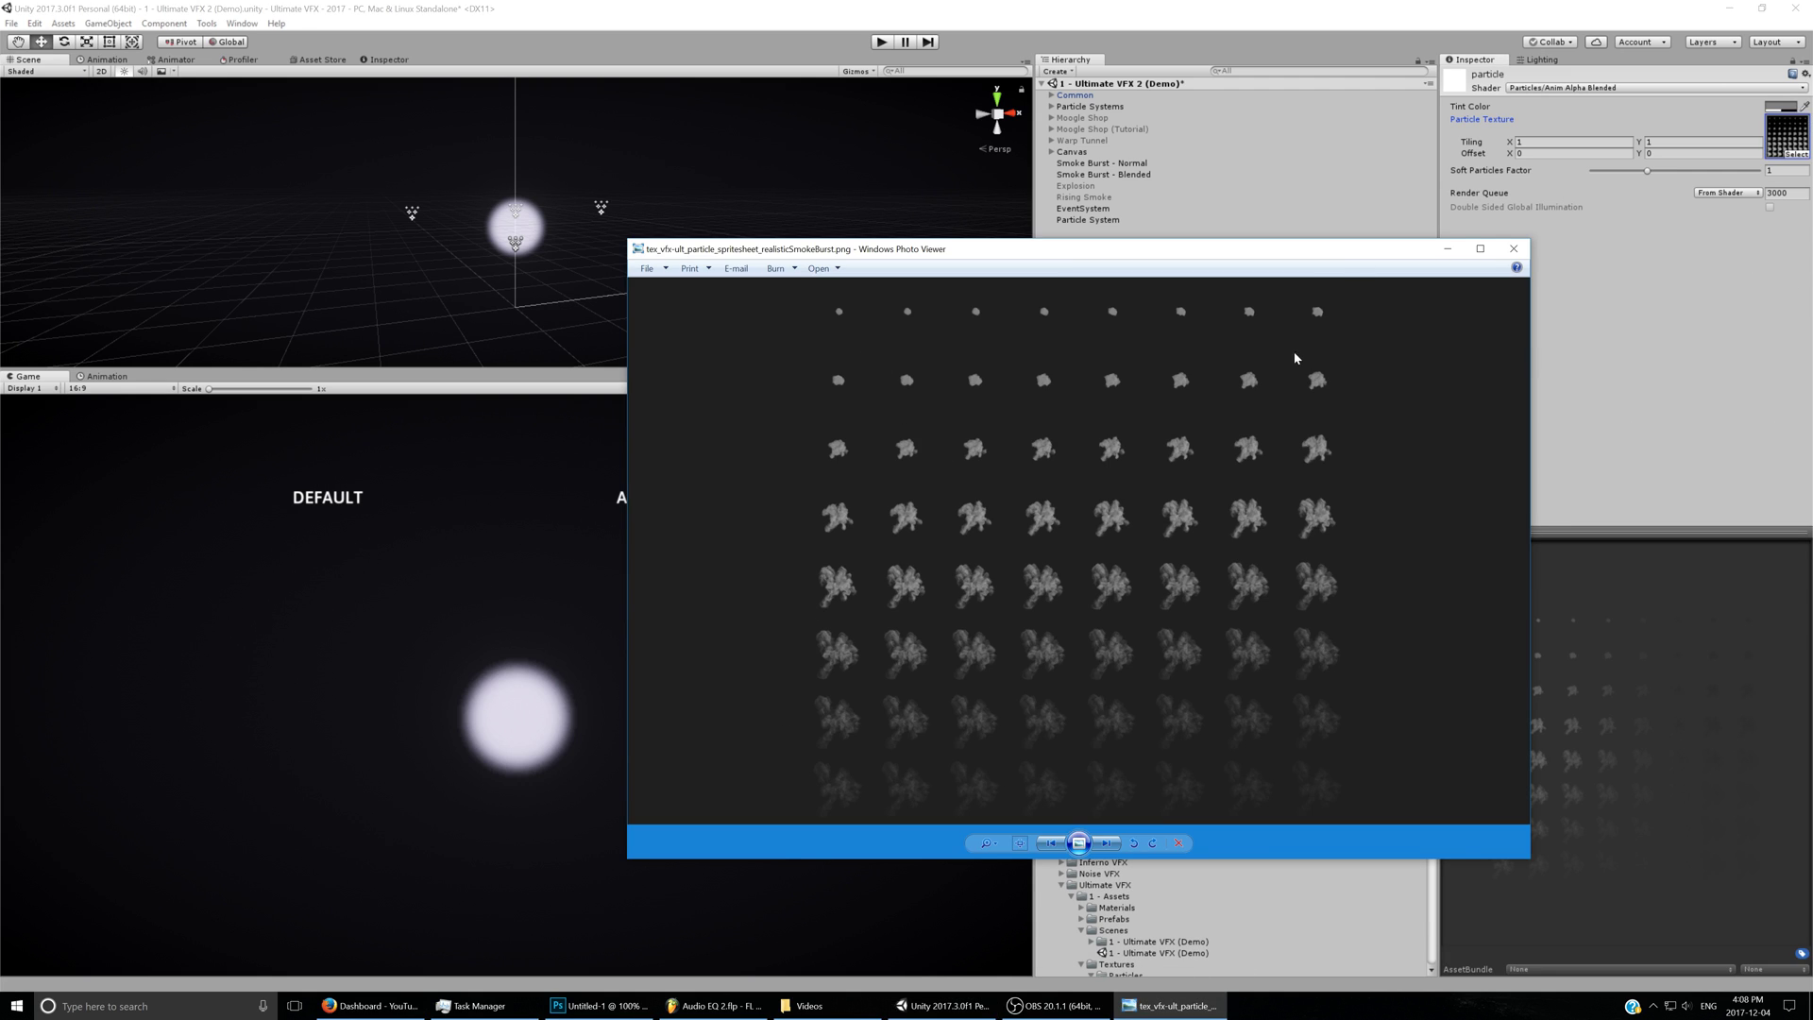
Drag the particle material into the new Particle System's Renderer Material slot.
left_click(1401, 6)
left_click(1088, 219)
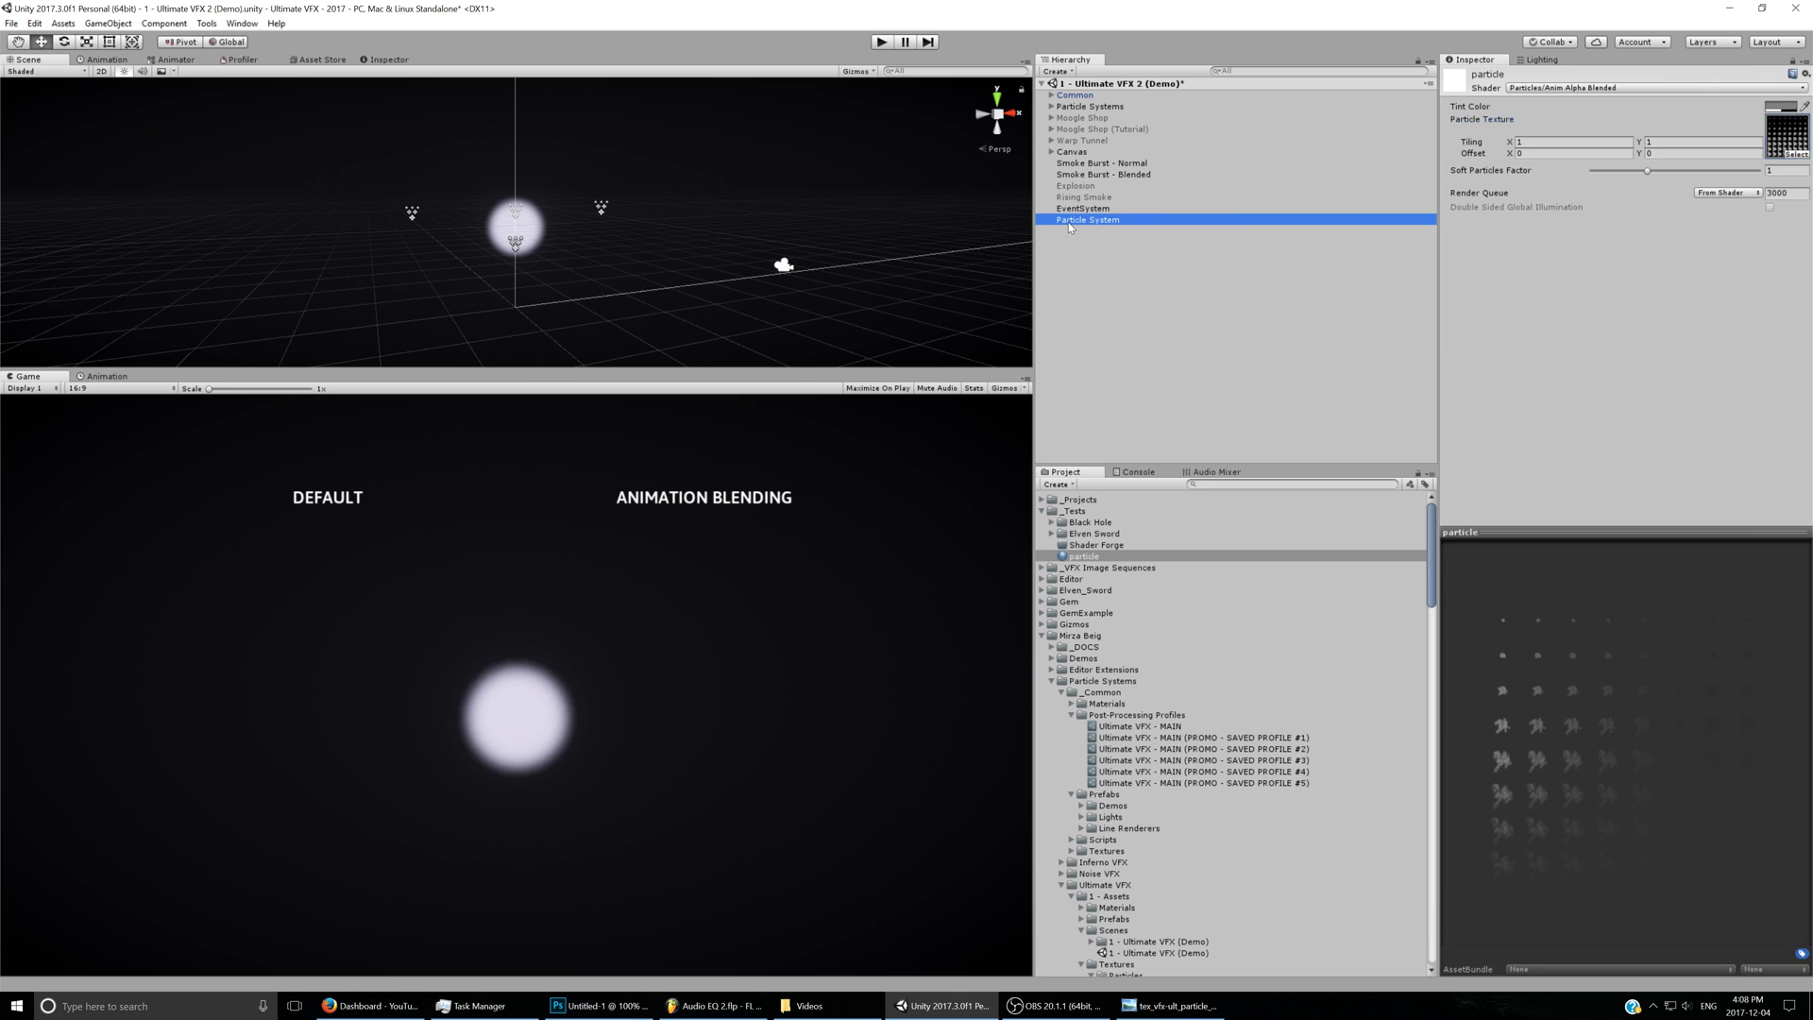
scroll(1493, 452, "down", 10)
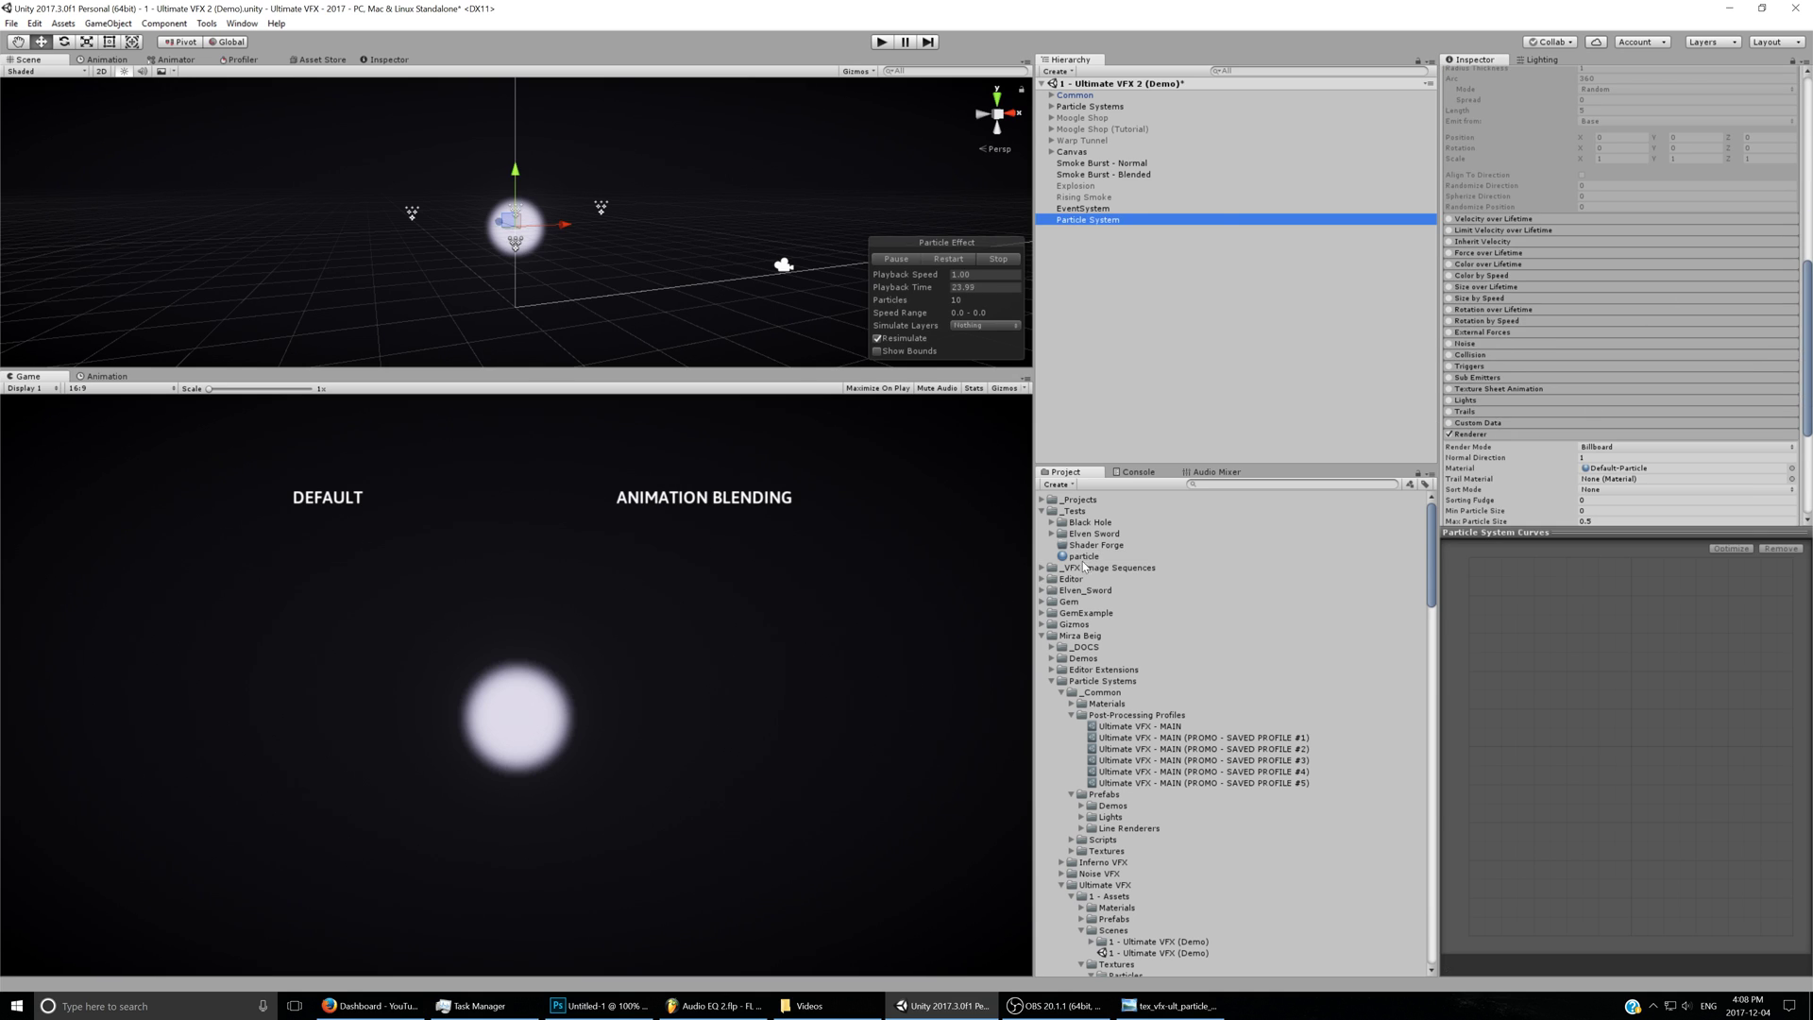
left_click_drag(1083, 557, 1662, 468)
scroll(1605, 283, "up", 10)
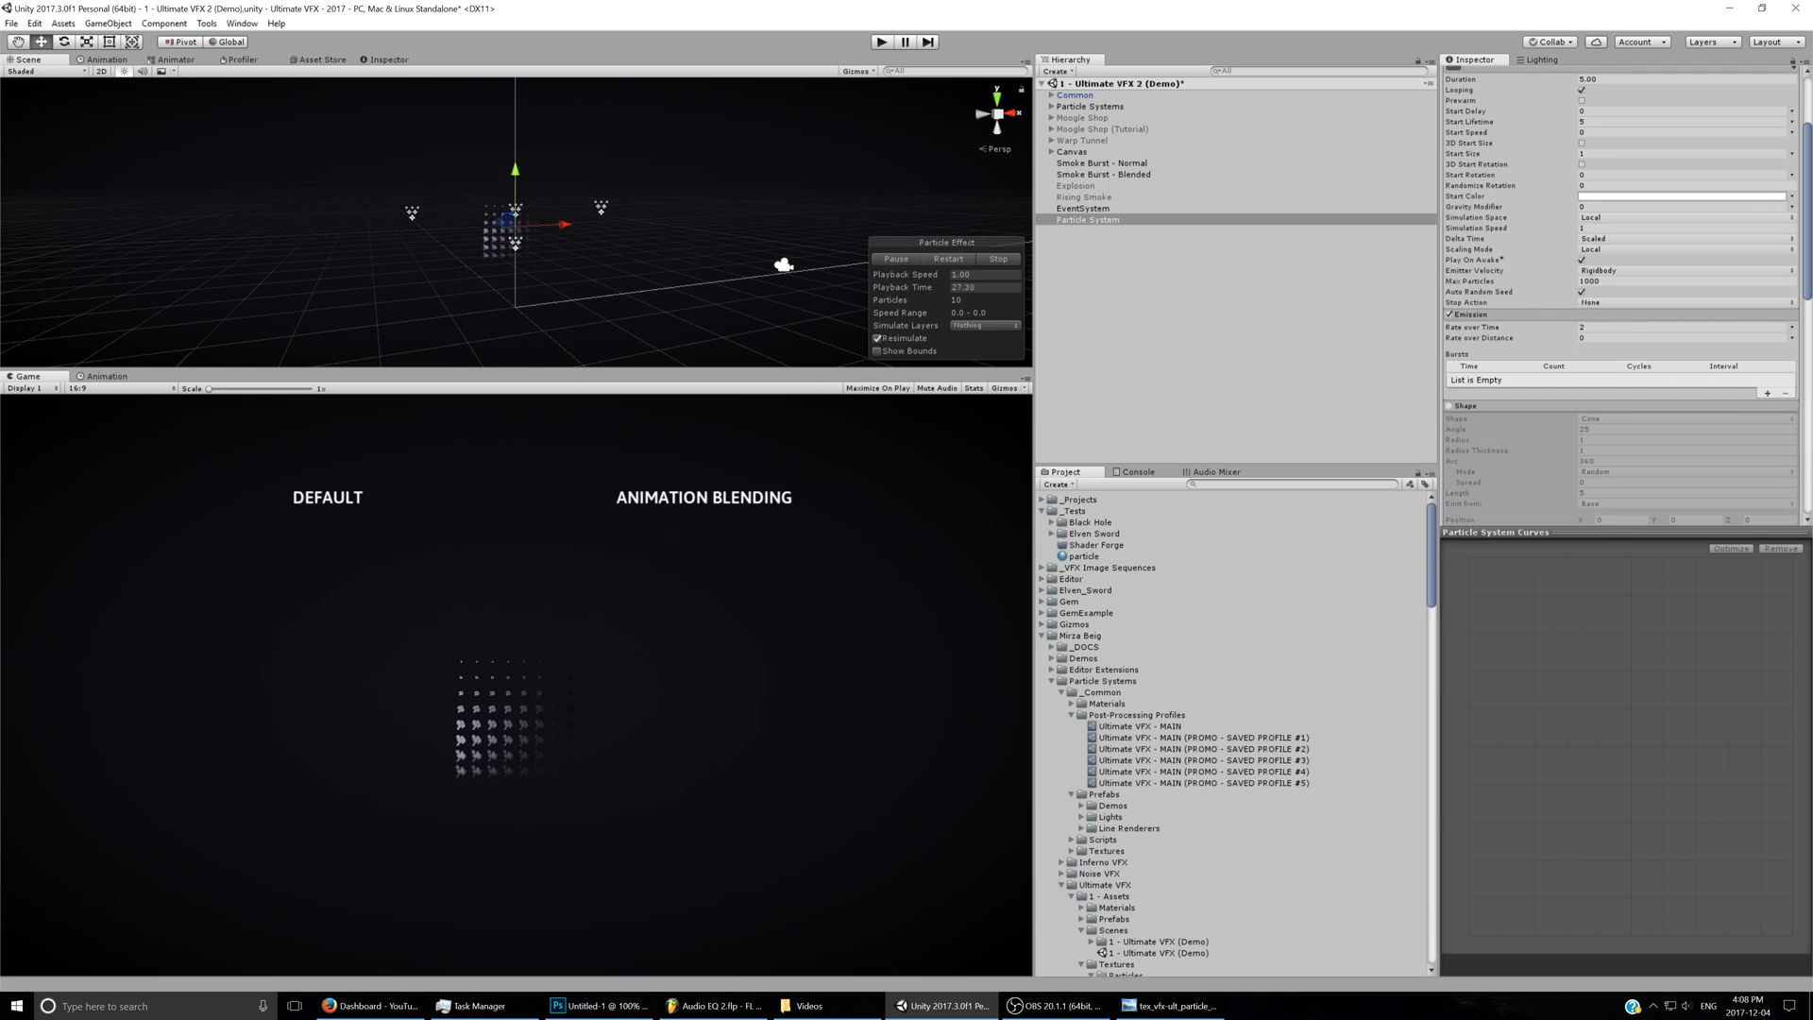
Enable Texture Sheet Animation with 8 × 8 tiles.
scroll(1449, 267, "down", 10)
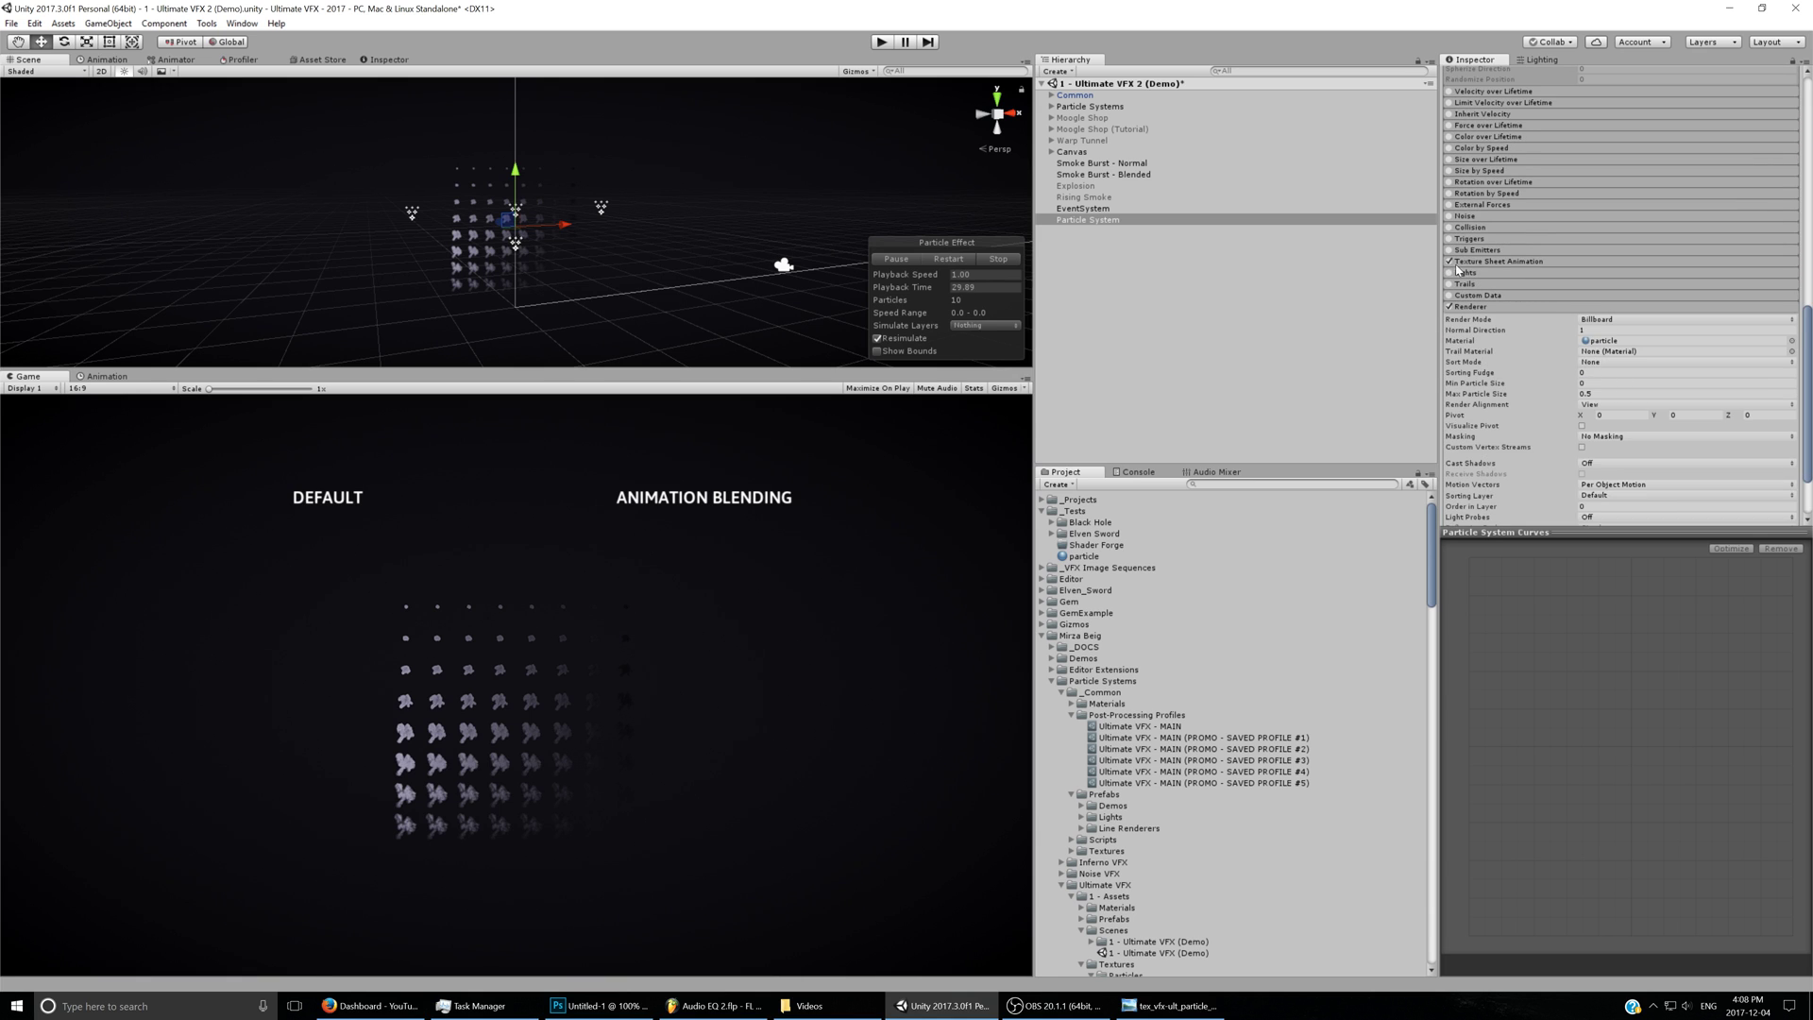
left_click(1478, 261)
type("8")
key("Tab")
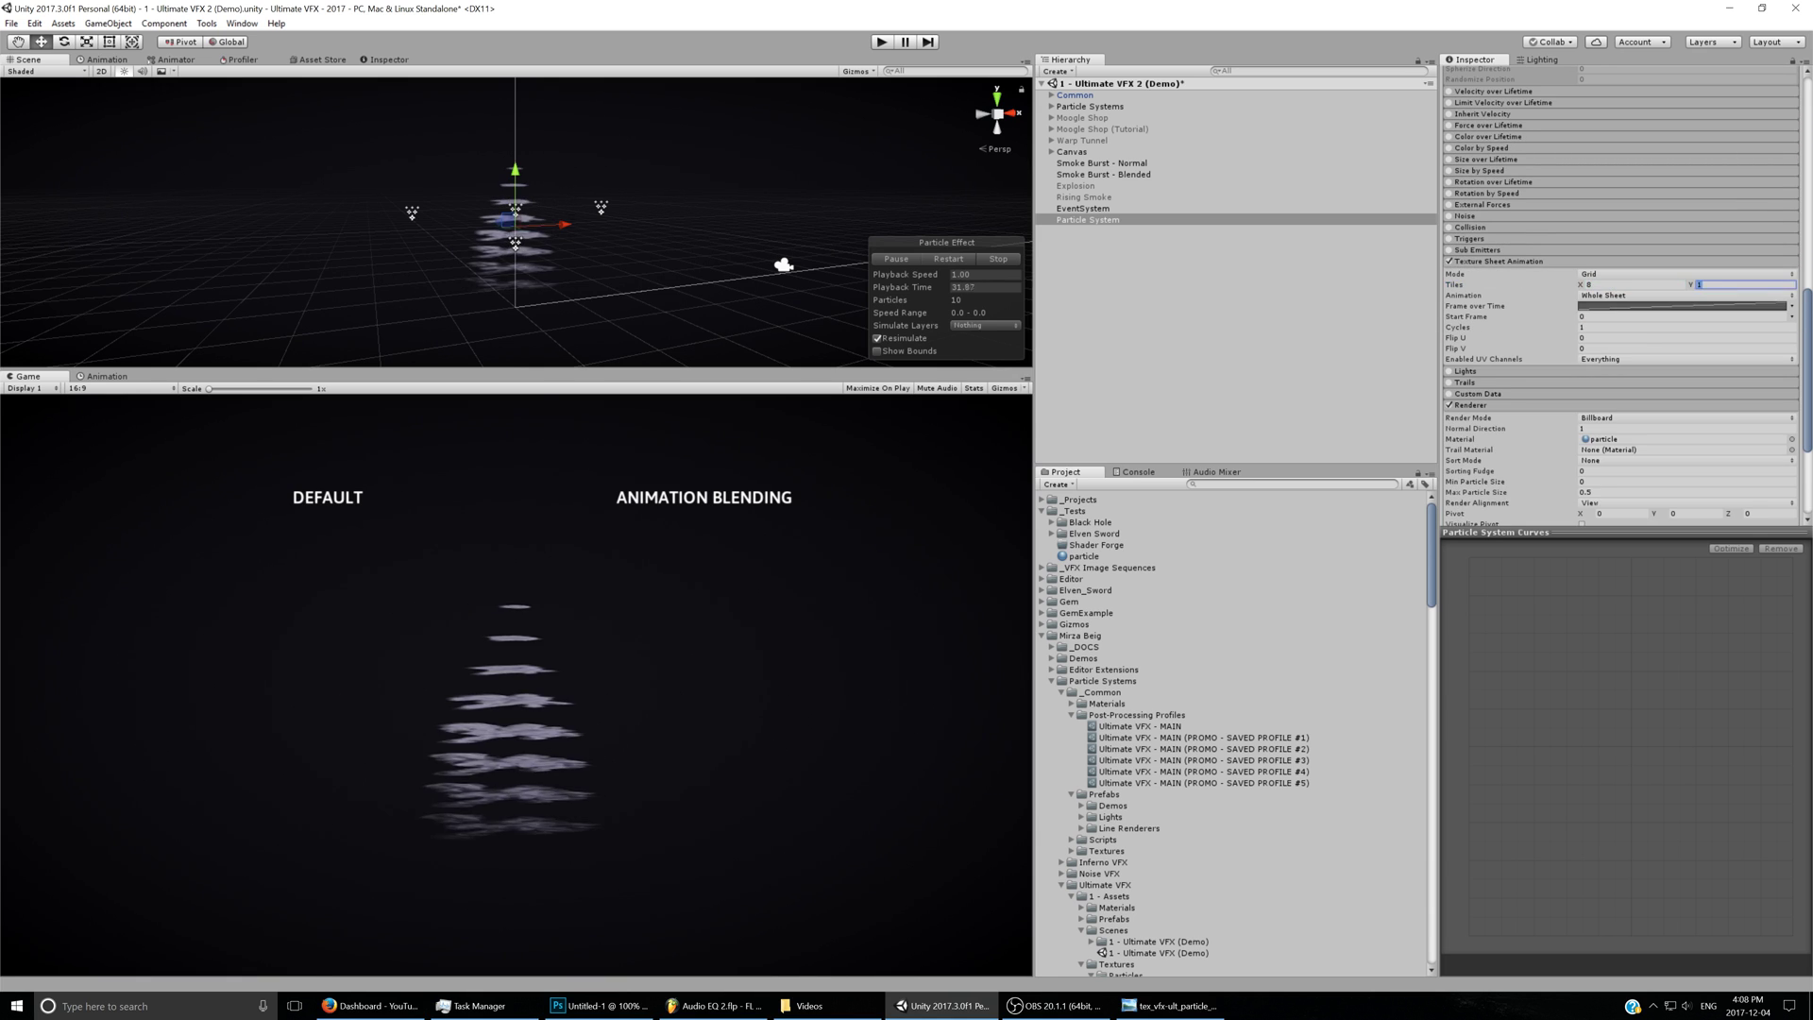
type("8")
Switch the particle material's shader to Particles/Alpha Blended.
scroll(1729, 456, "down", 3)
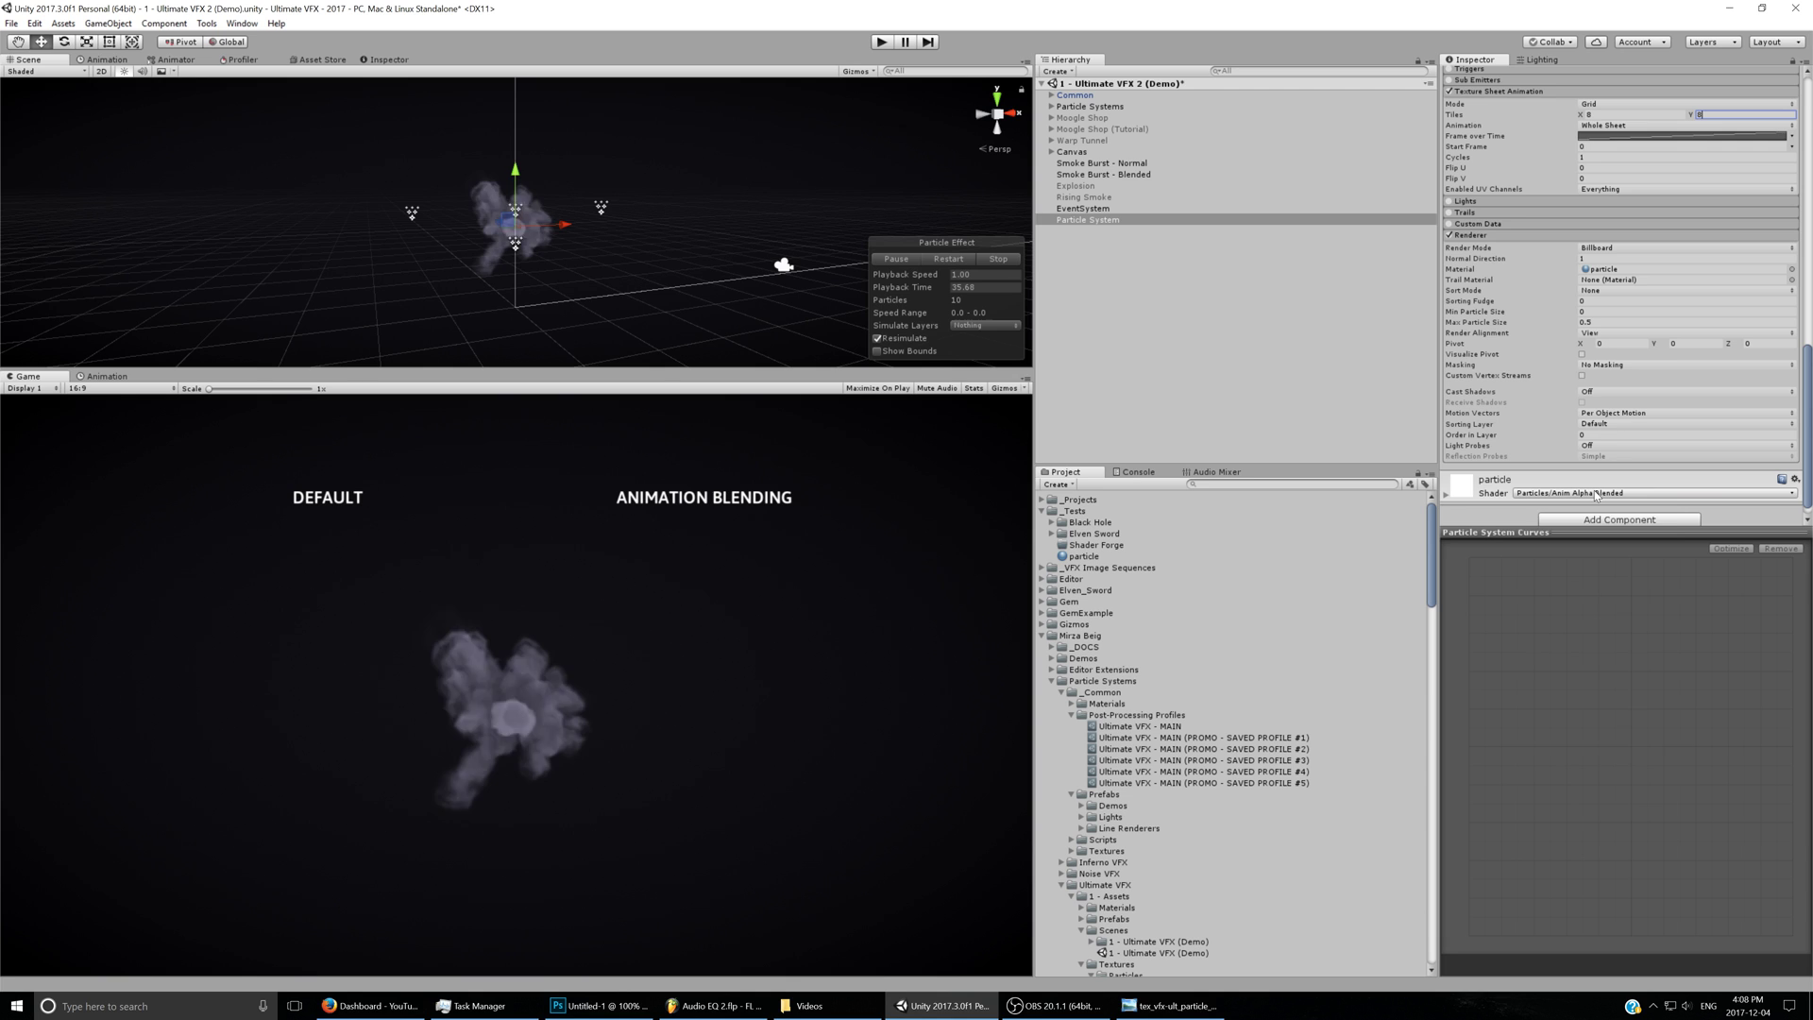
left_click(1598, 497)
mouse_move(1587, 651)
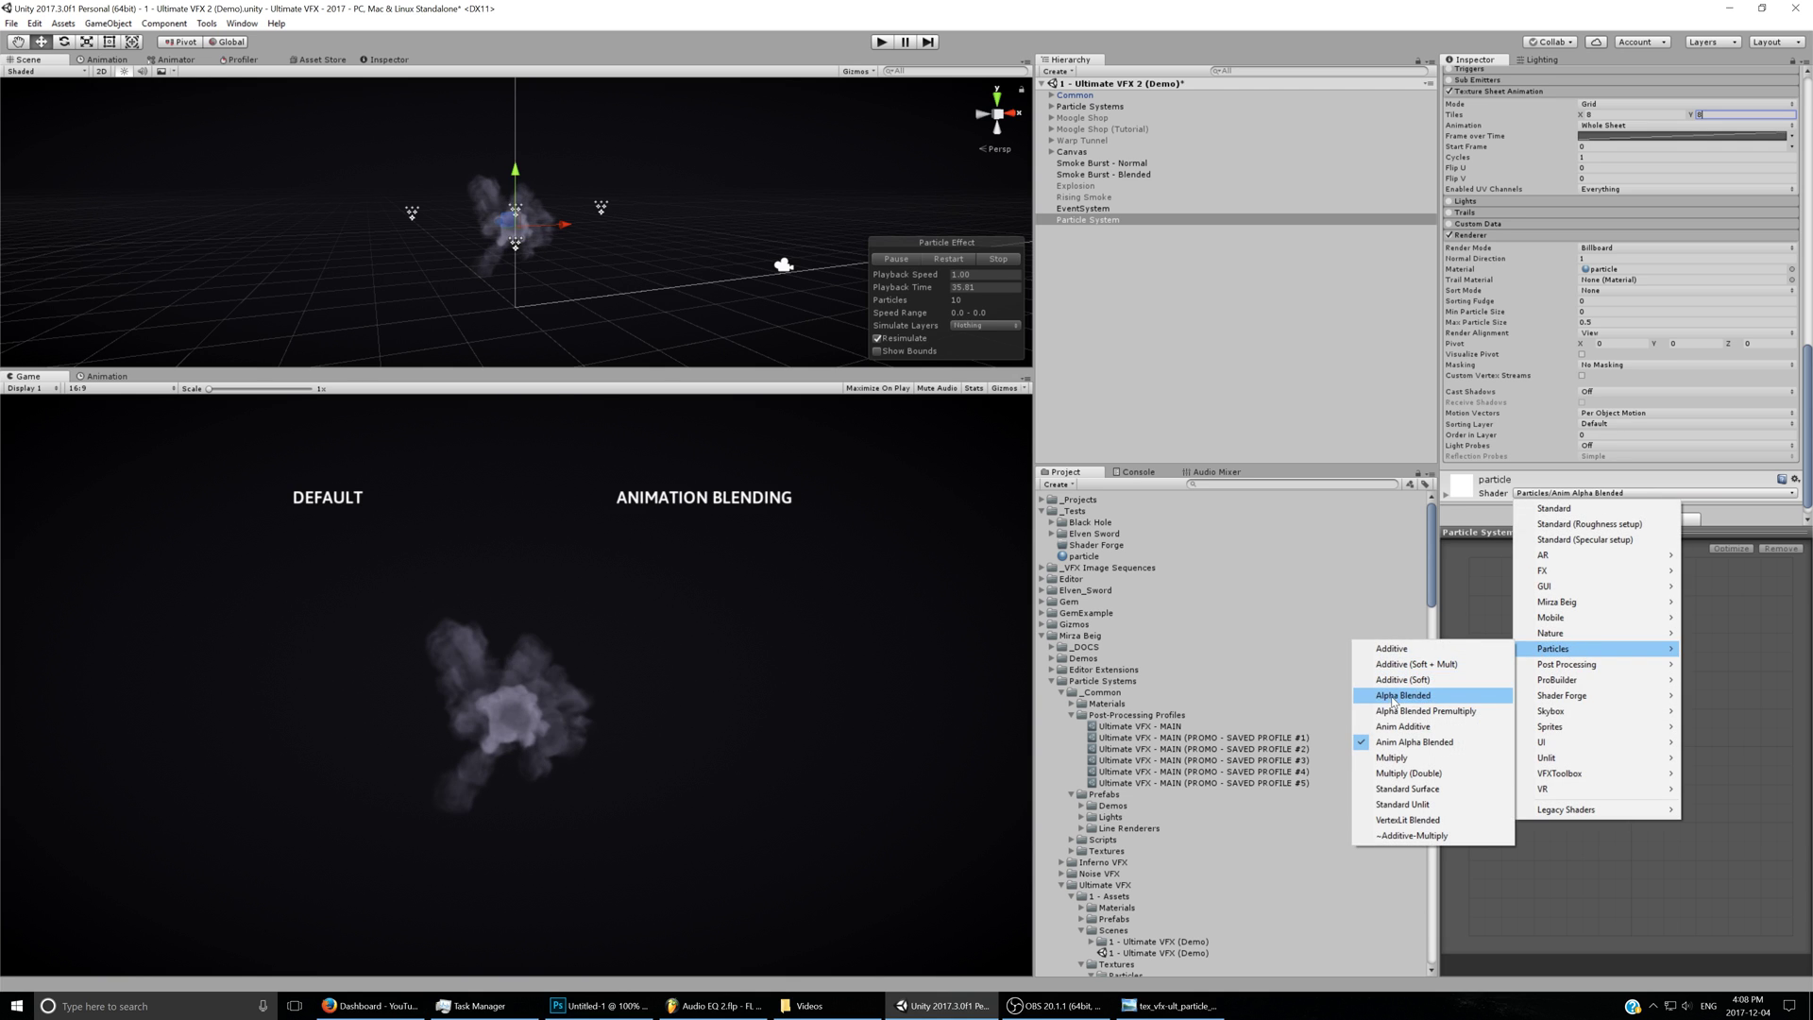
left_click(1396, 697)
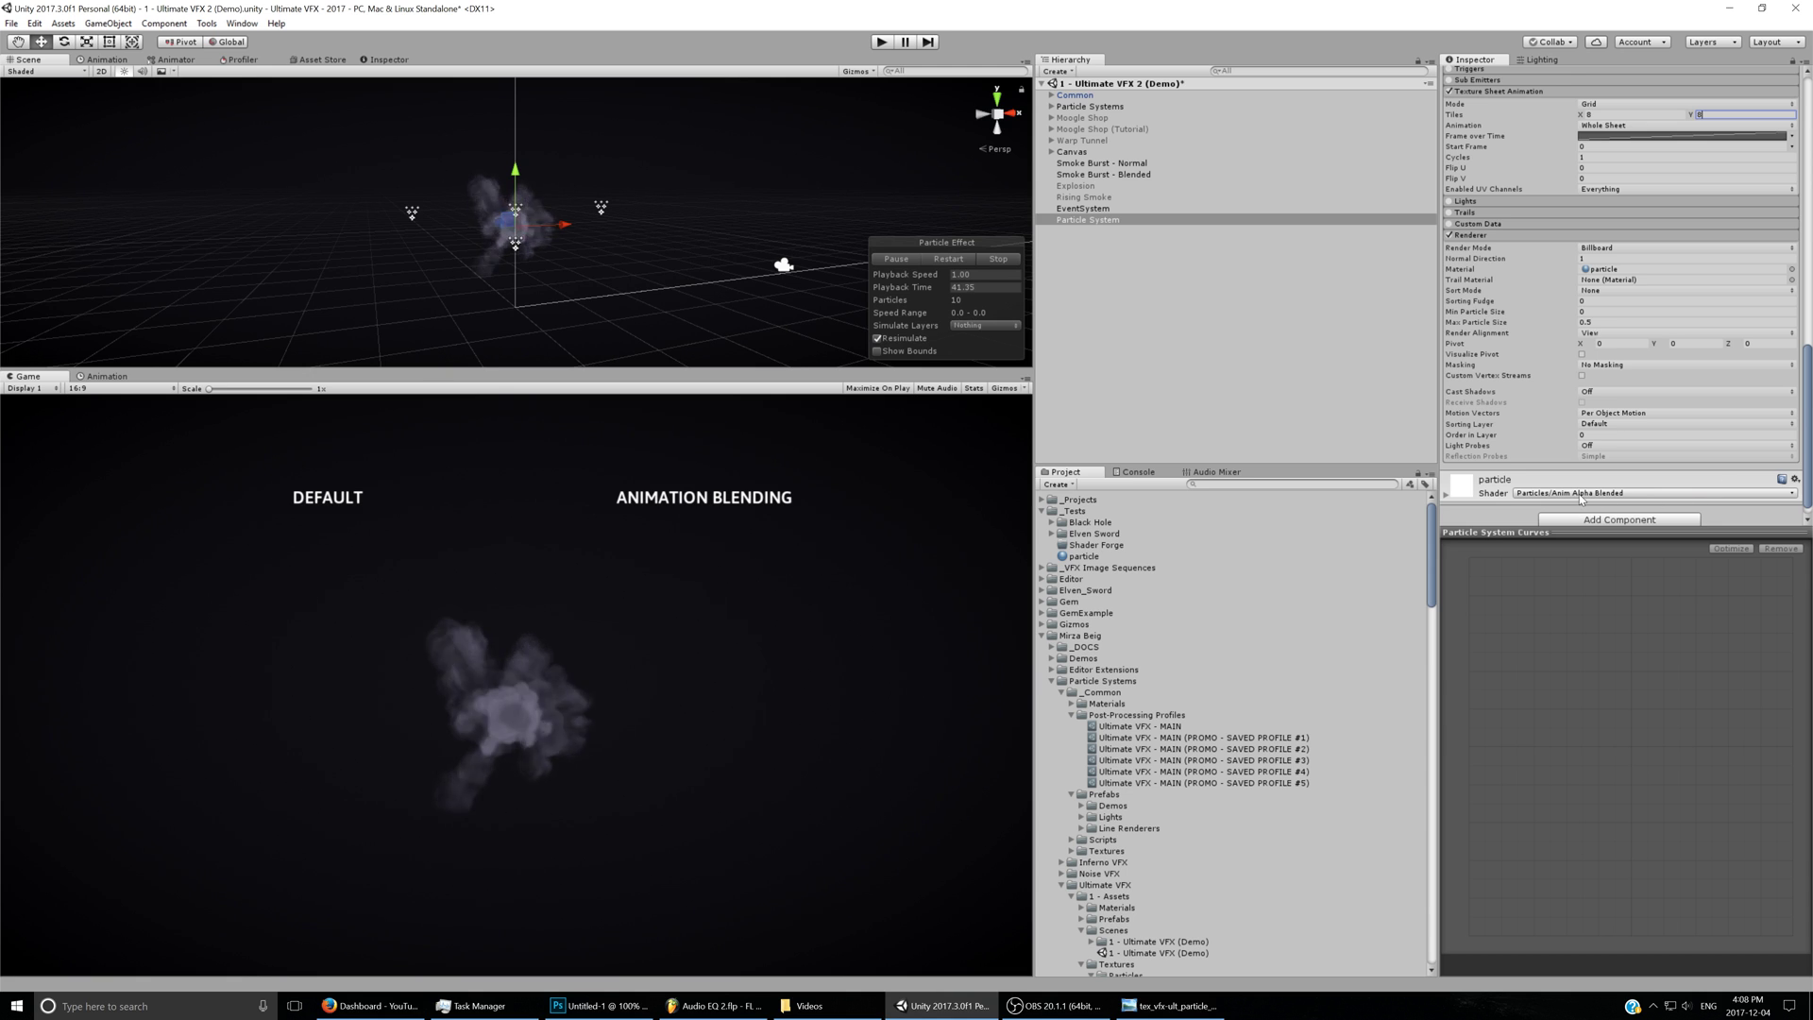
Enable Custom Vertex Streams and add the UV2 and AnimBlend streams.
left_click(1582, 375)
left_click(1768, 436)
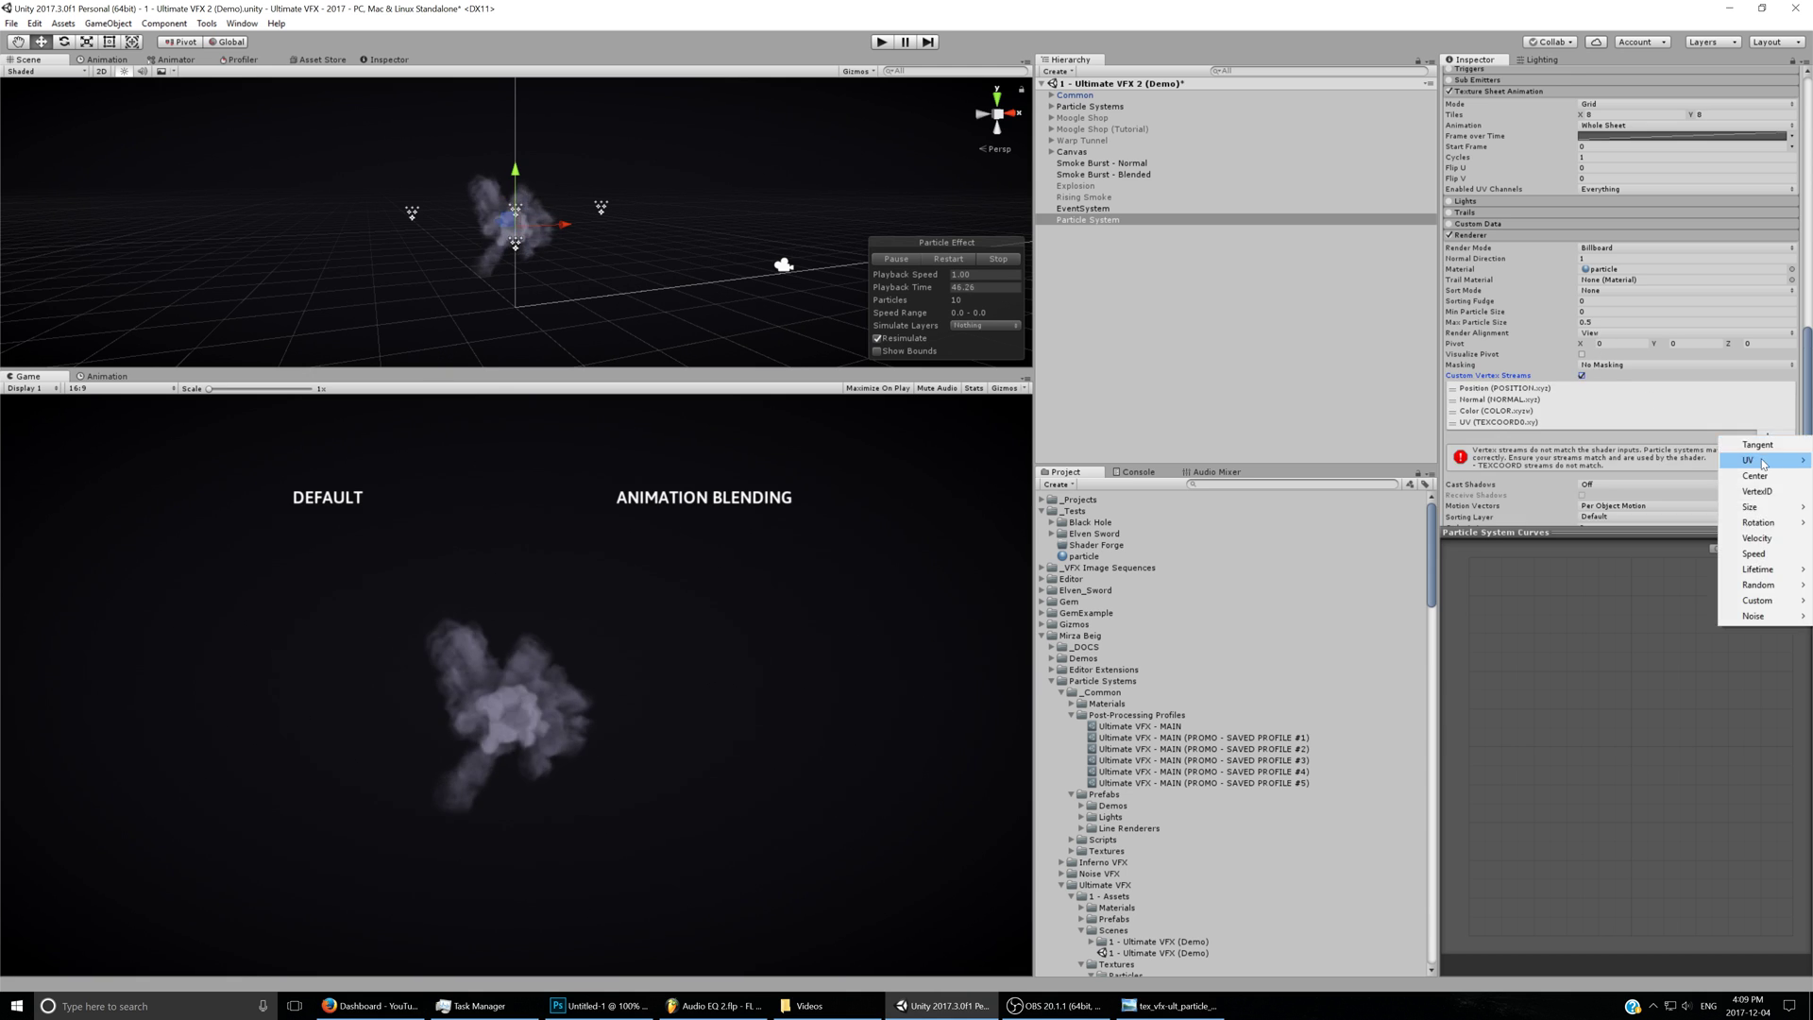
mouse_move(1764, 460)
left_click(1648, 475)
left_click(1768, 447)
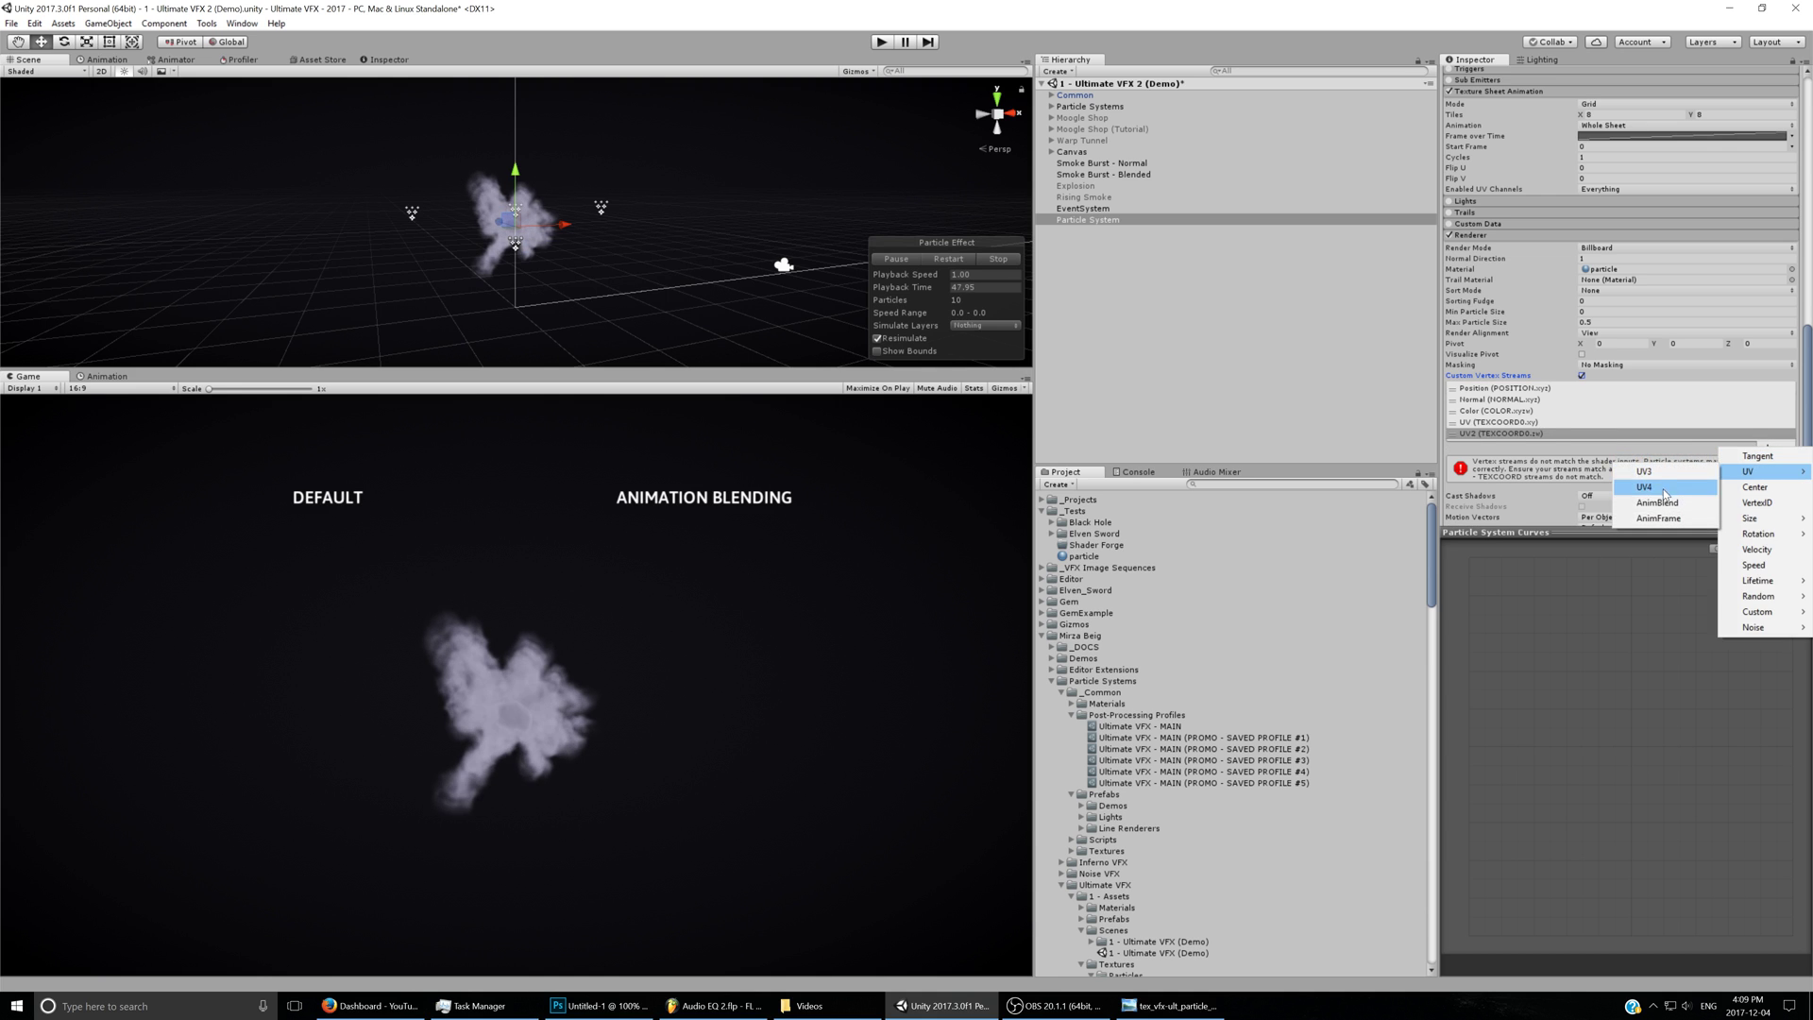
left_click(1658, 503)
Randomize Start Rotation between 0 and 360, set Start Lifetime 10 and Rate over Time 1.
scroll(1619, 292, "up", 15)
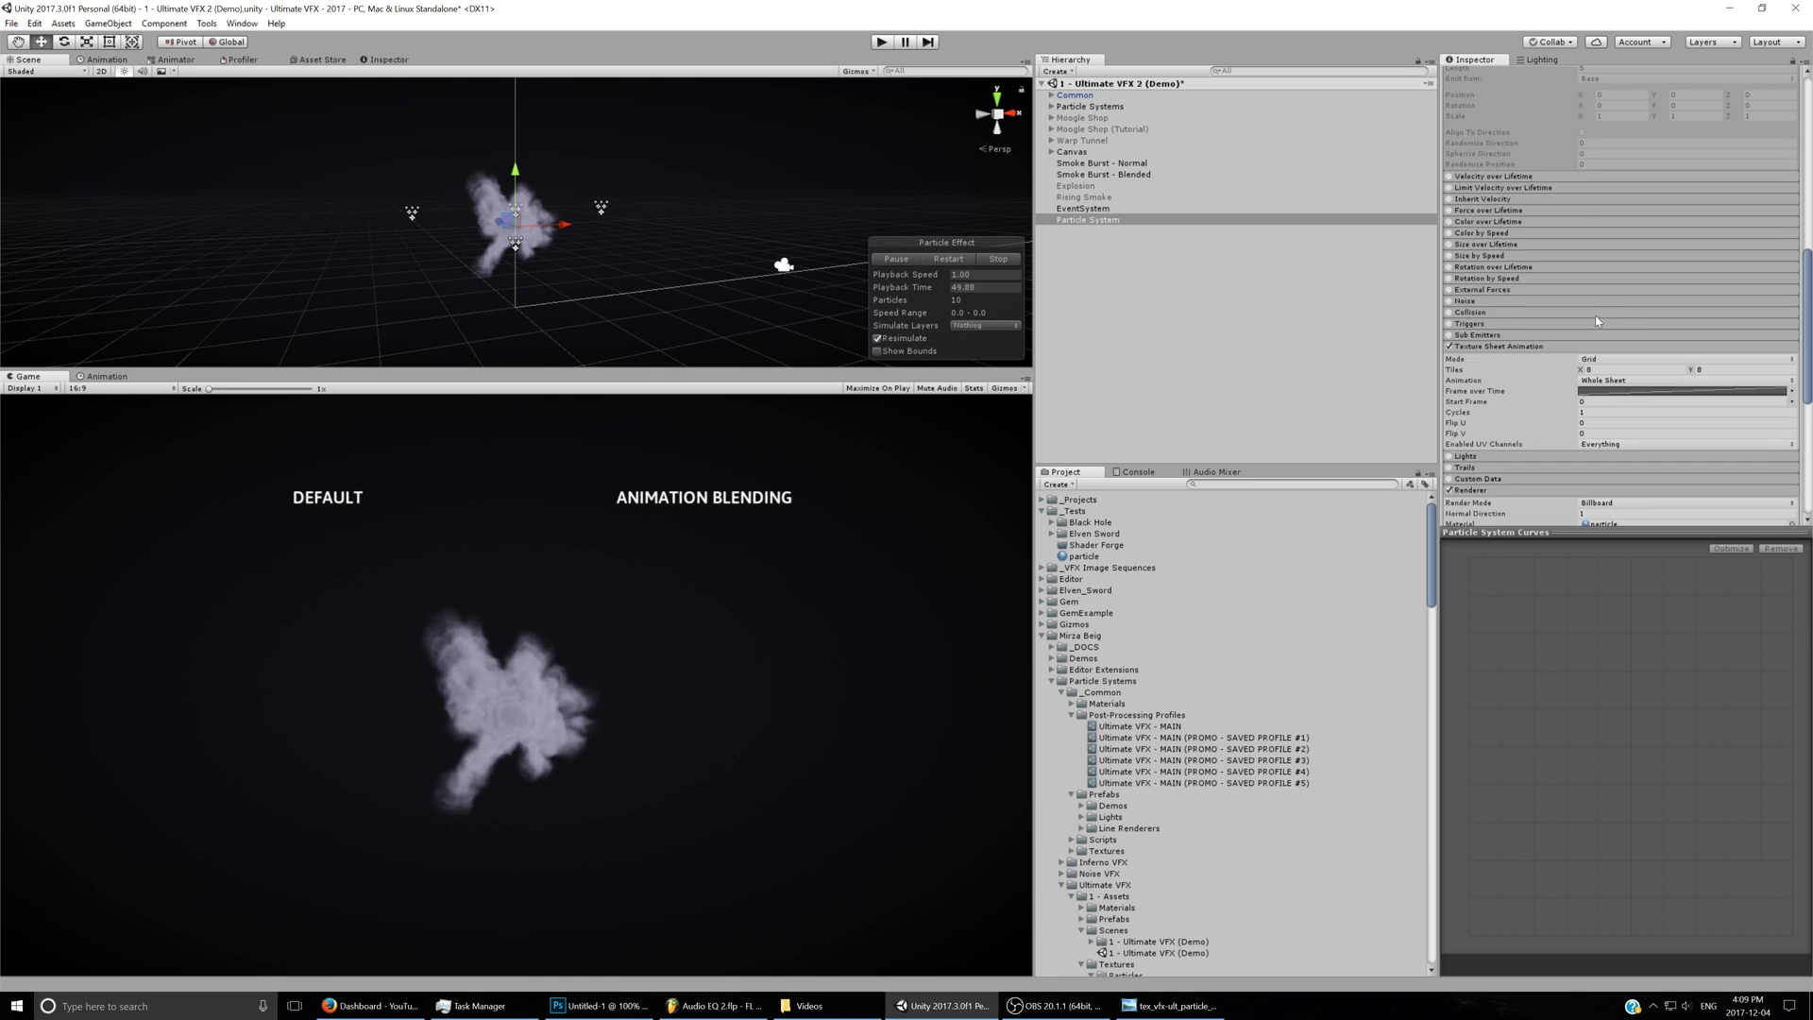
left_click(1792, 302)
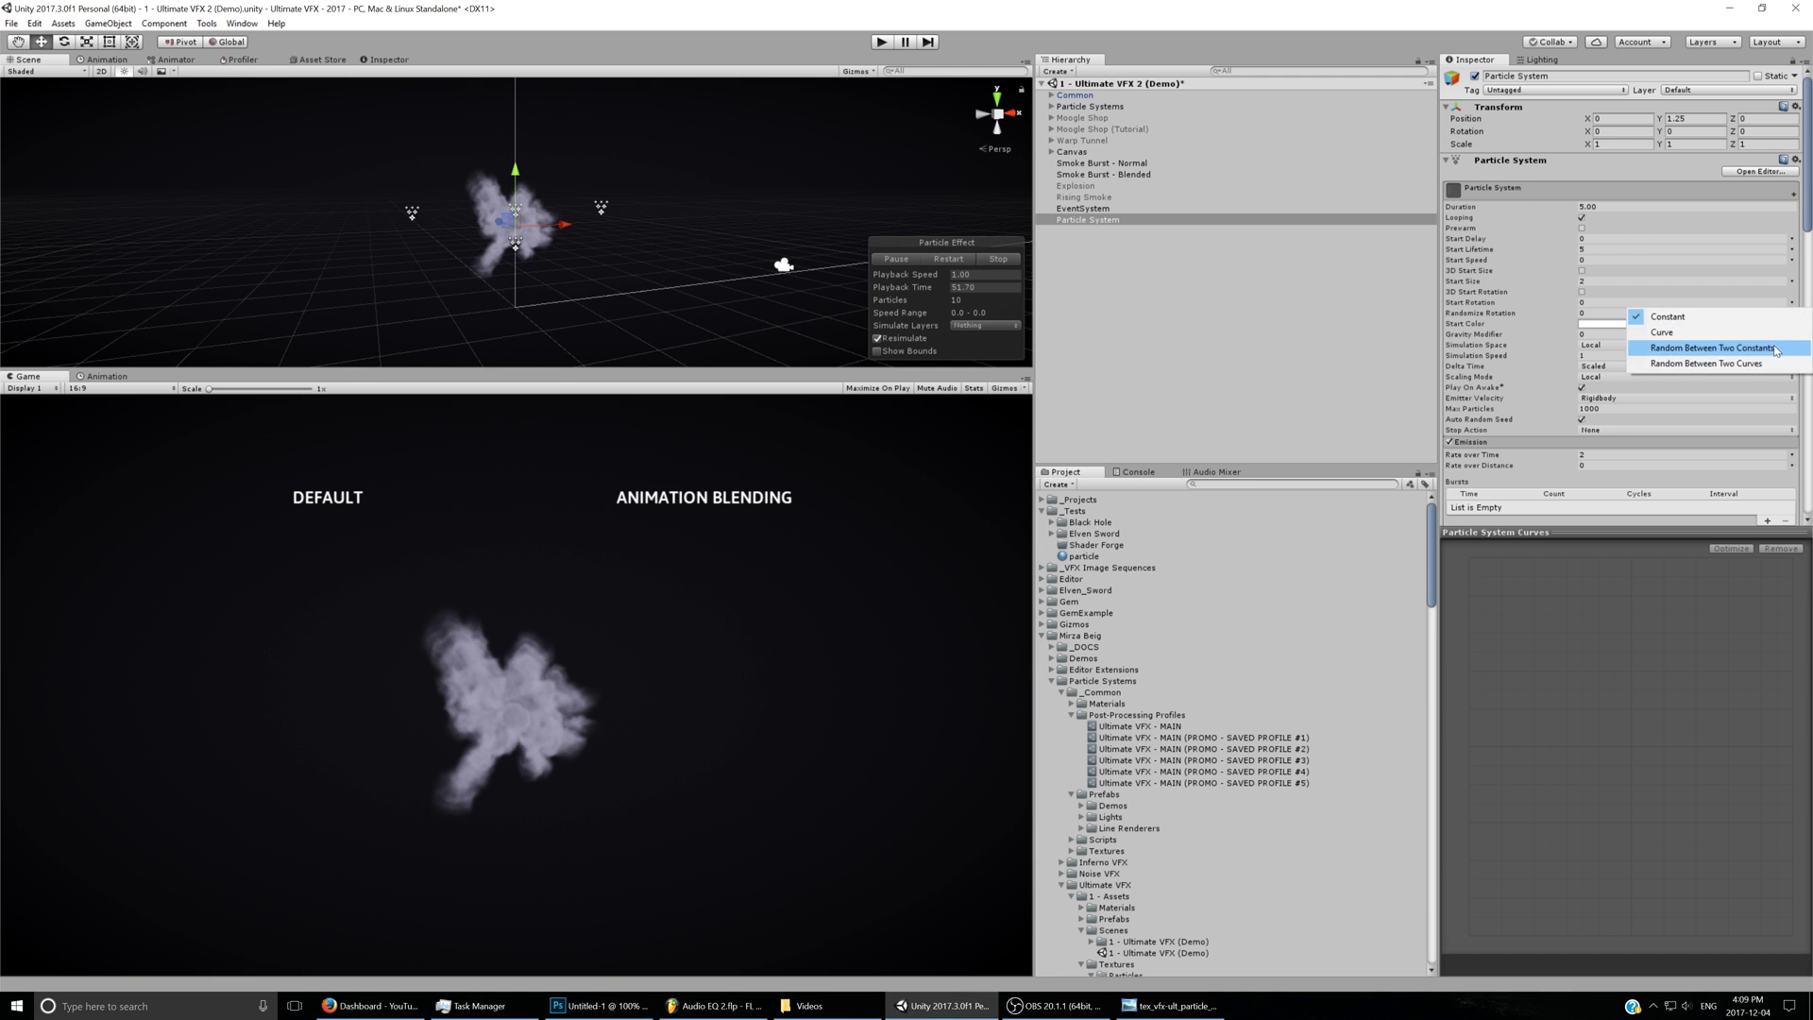
left_click(1700, 346)
type("360")
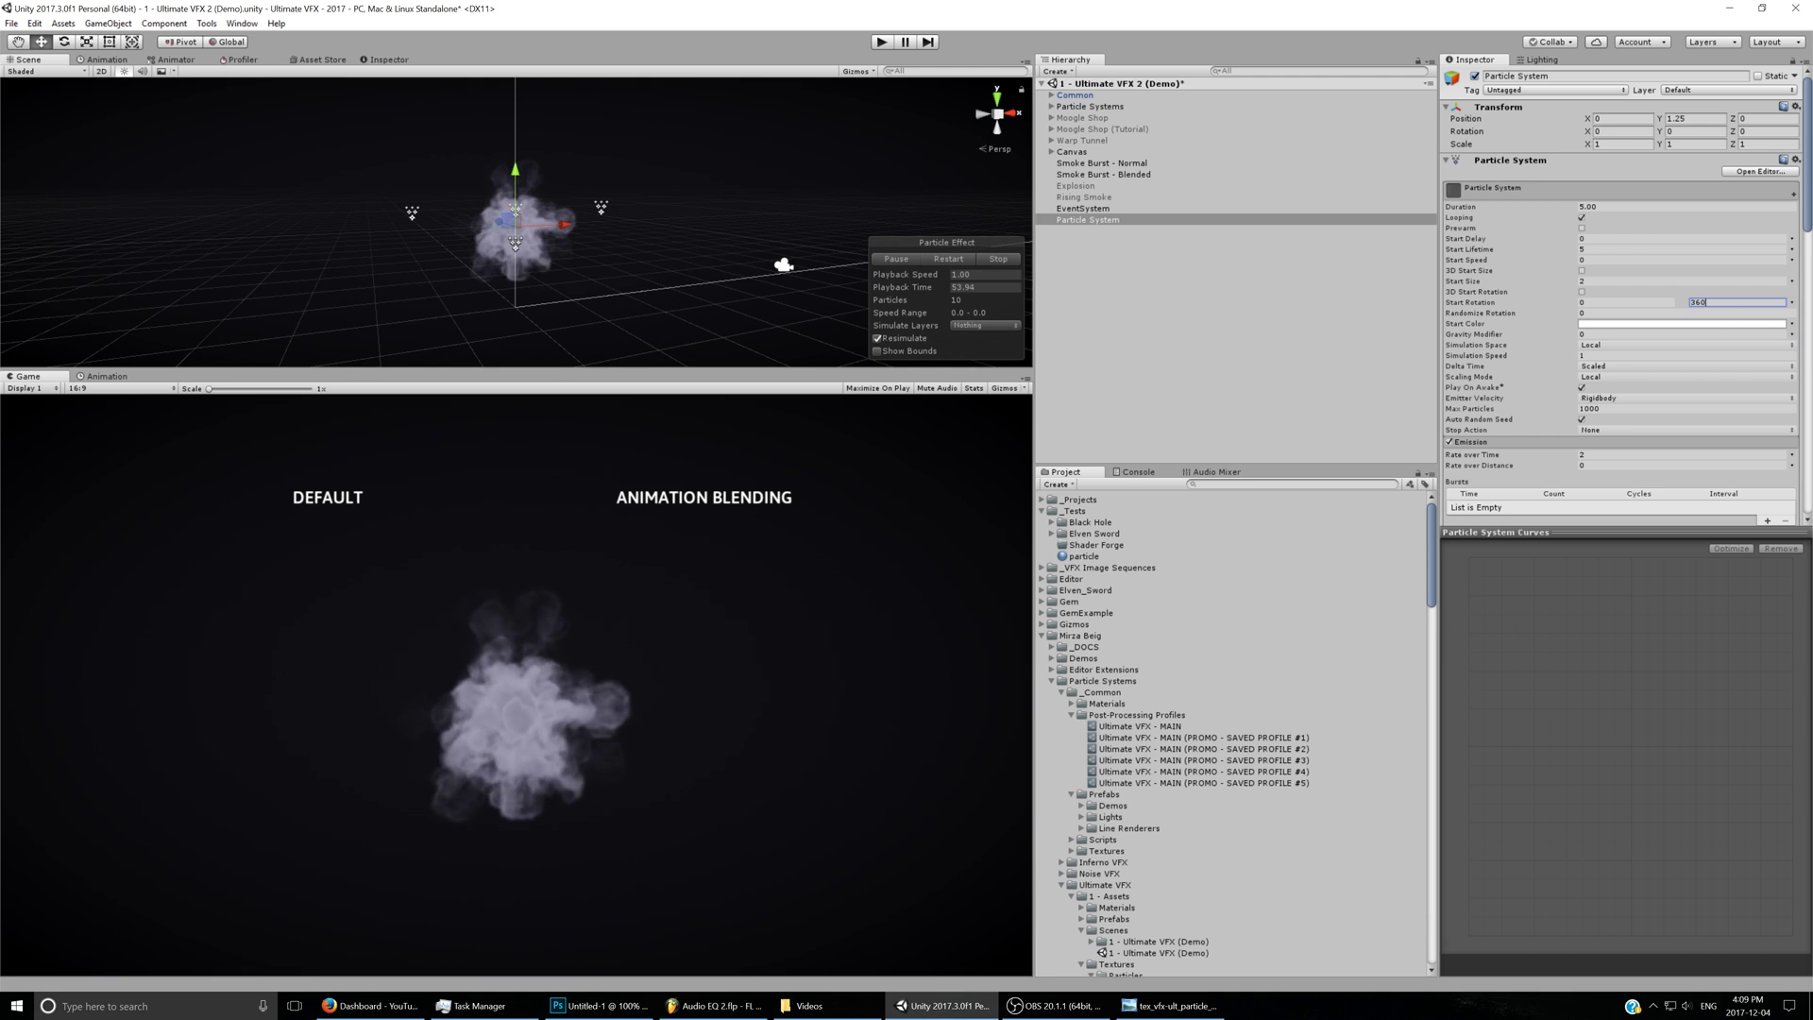
left_click(1625, 250)
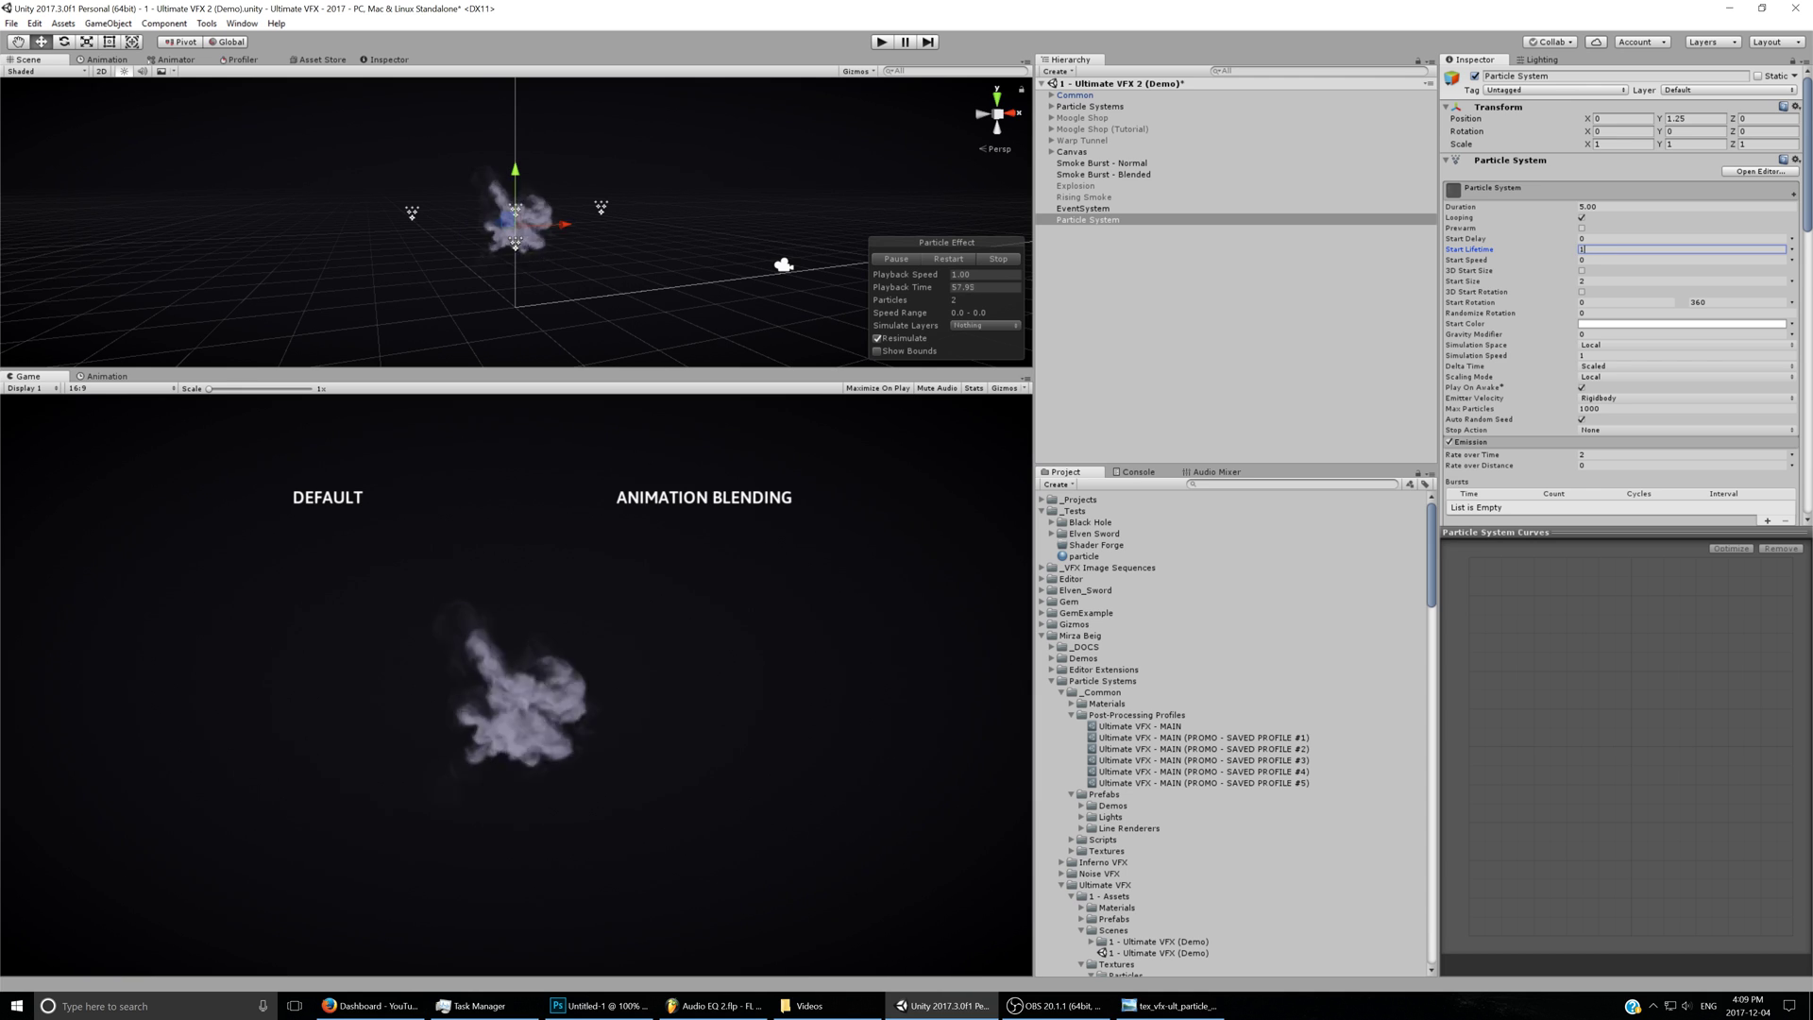
type("10")
left_click(1624, 454)
type("1")
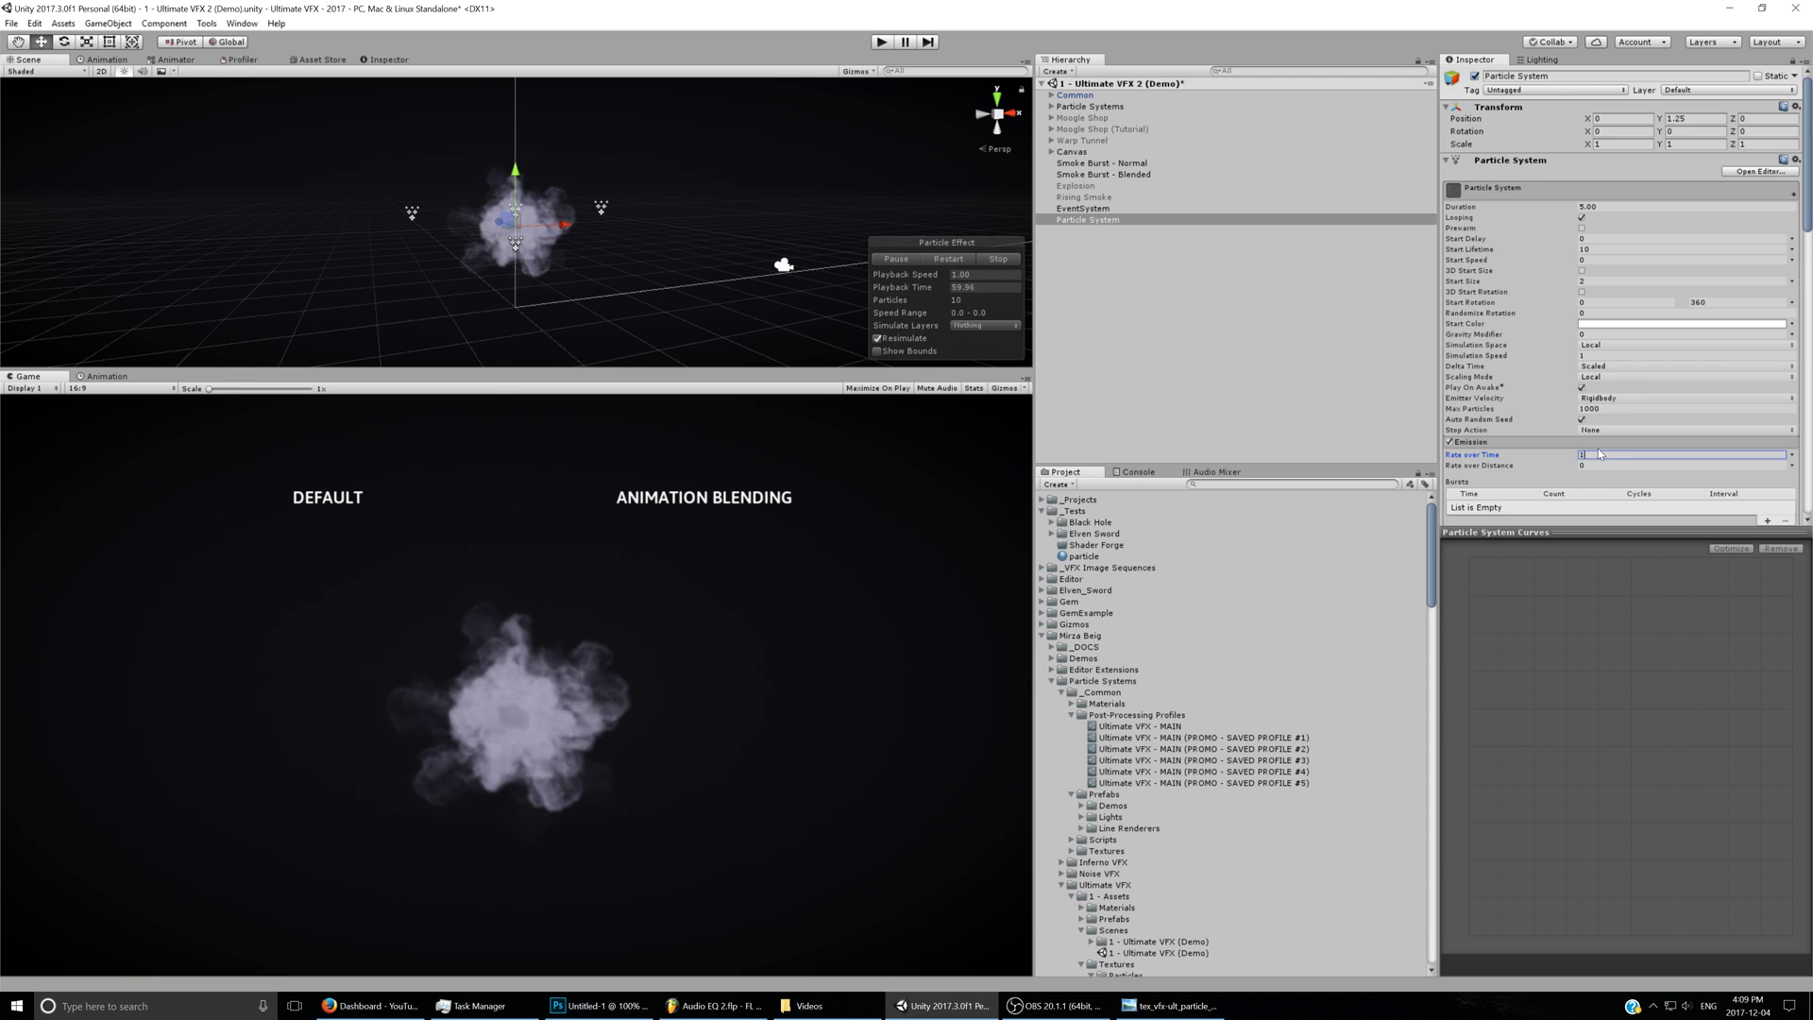
Browse the material's Particles shader list without changing the shader.
scroll(1522, 485, "down", 15)
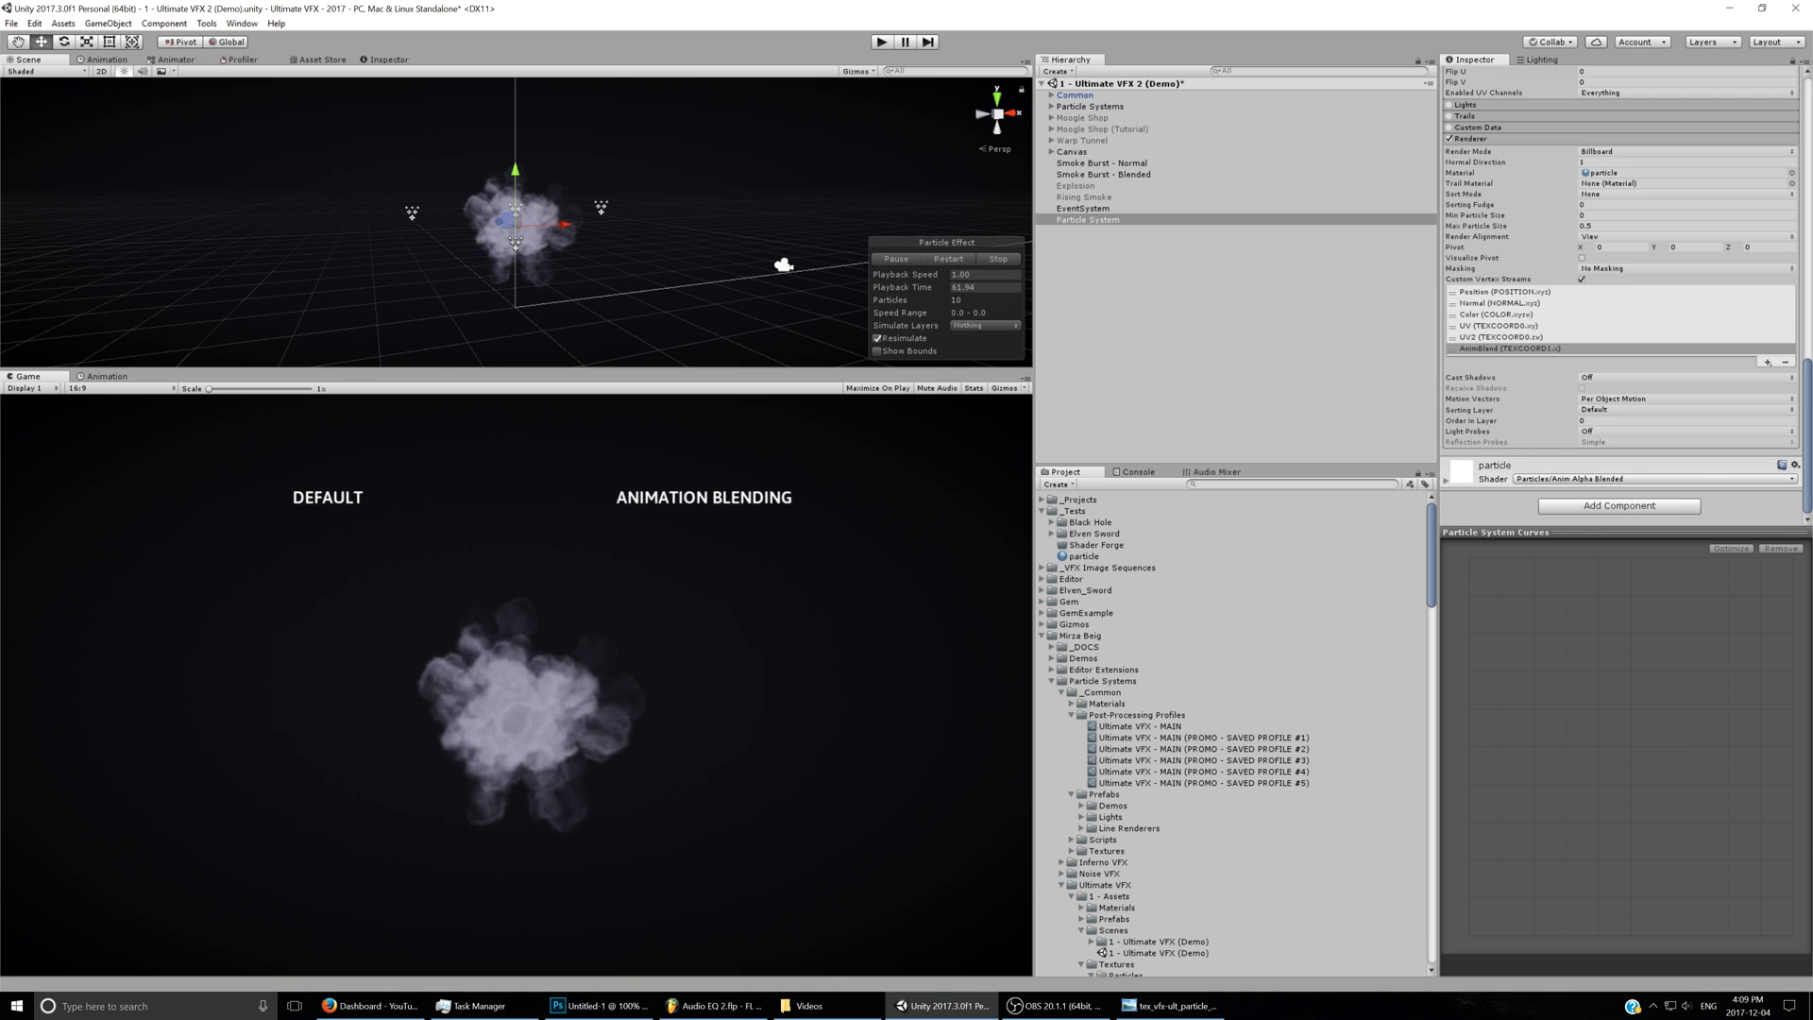
left_click(1558, 479)
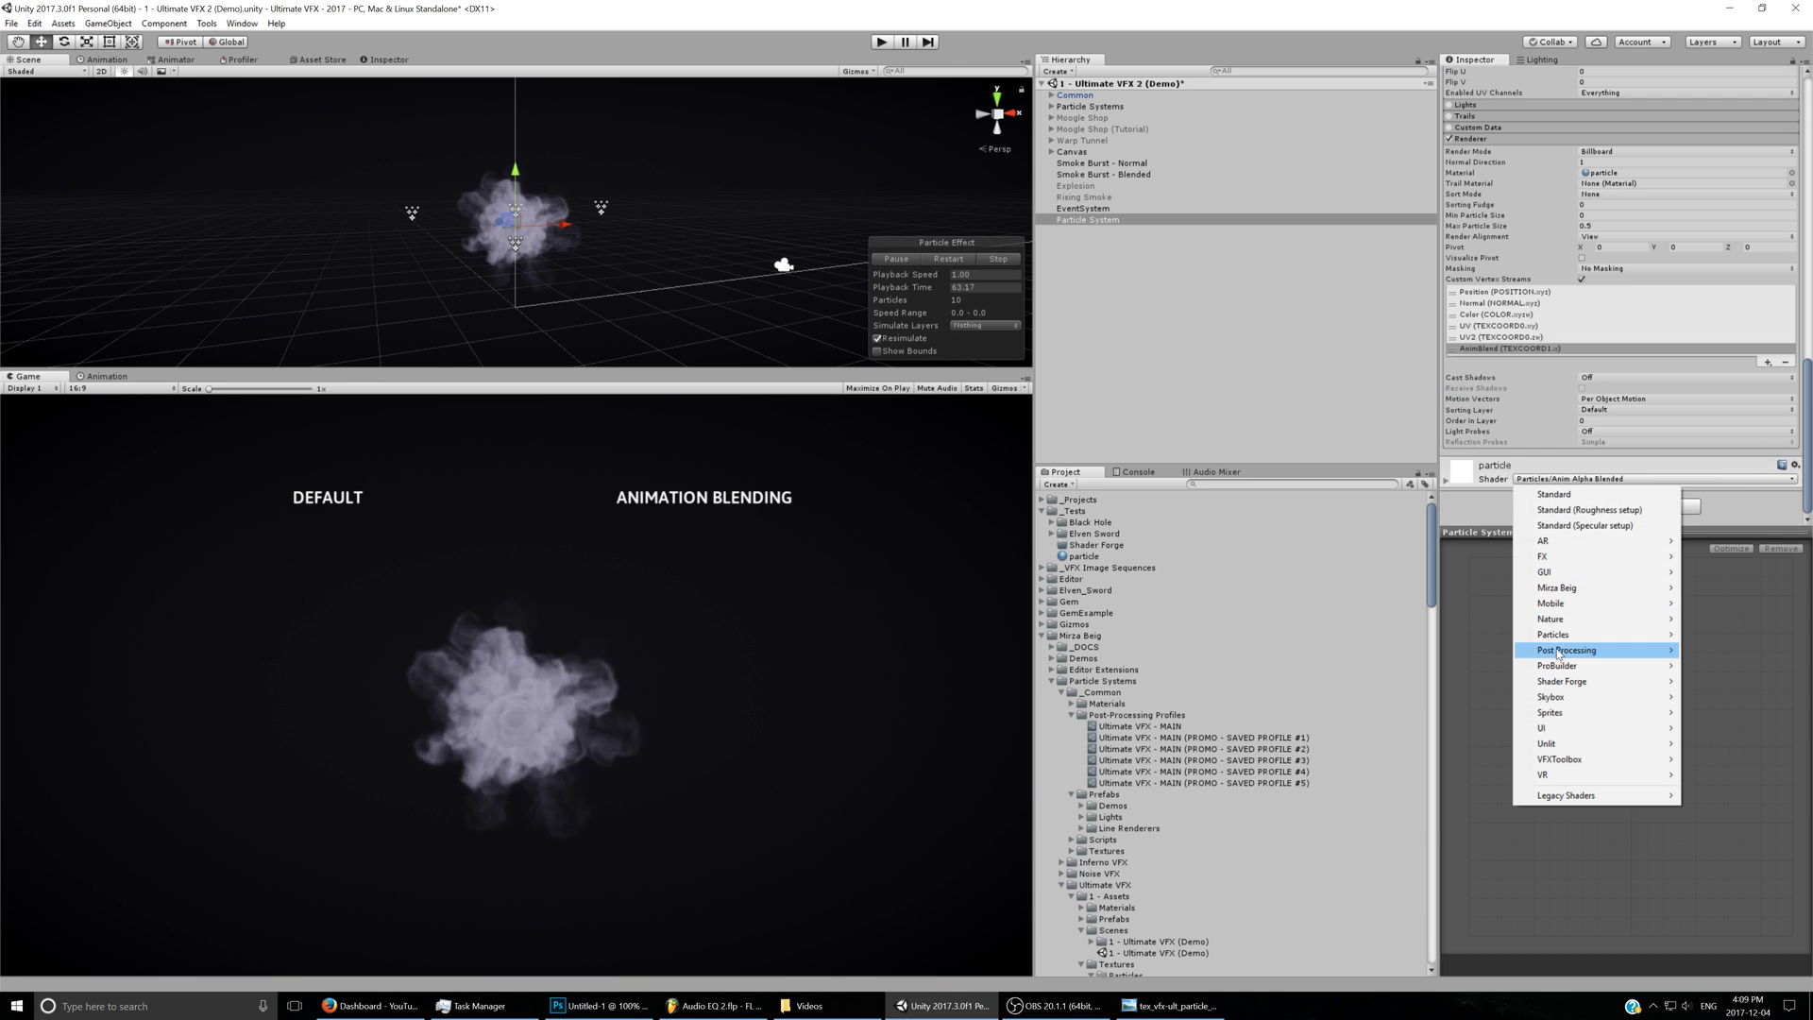
mouse_move(1553, 635)
left_click(1397, 665)
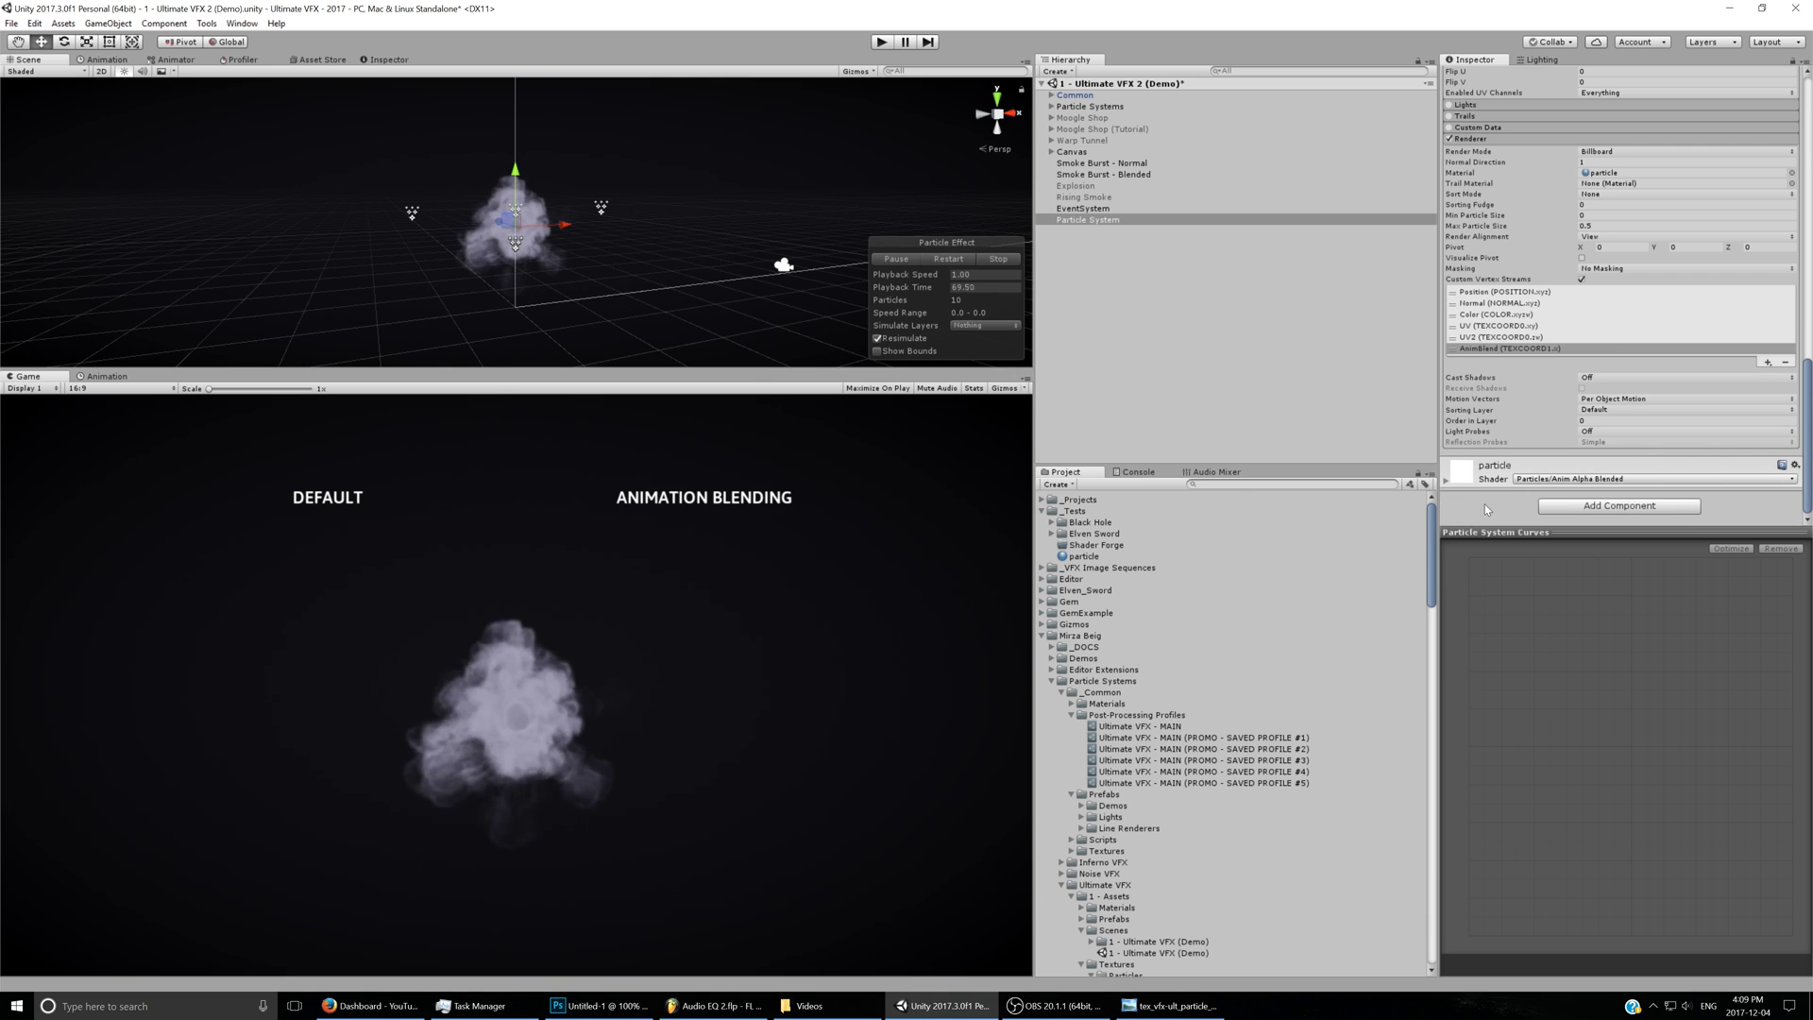
left_click(1545, 480)
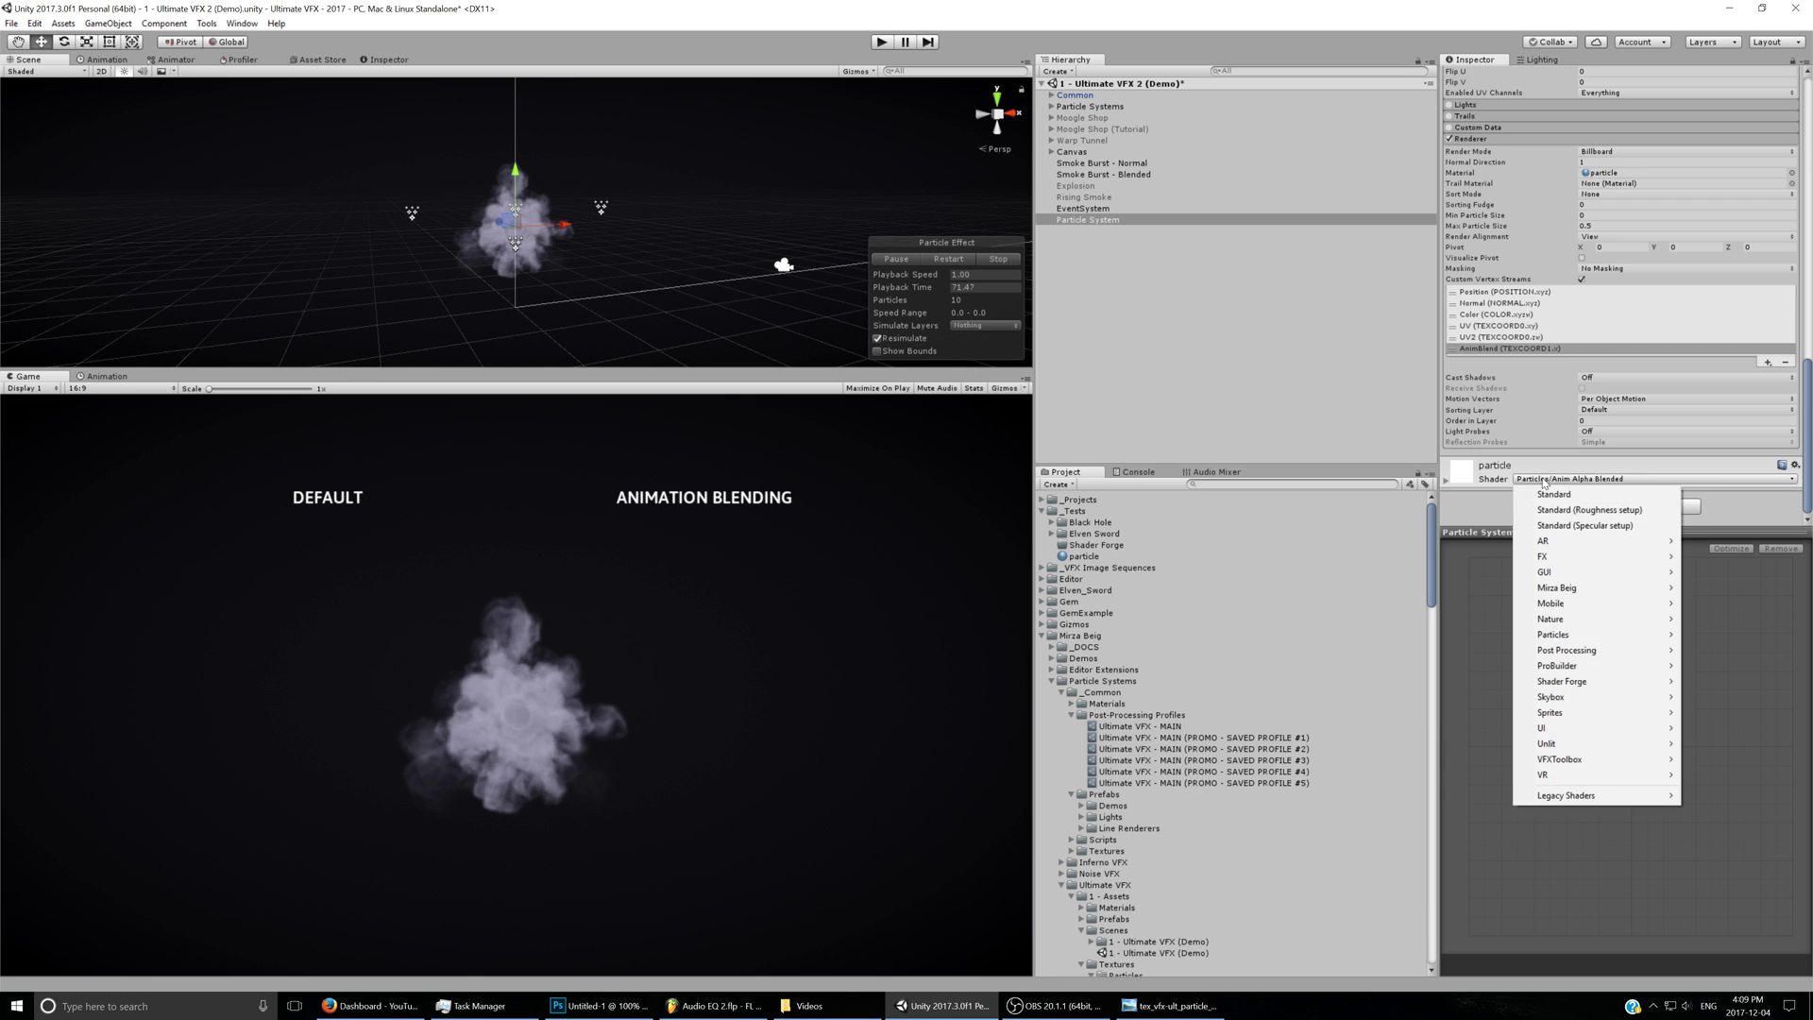
mouse_move(1551, 645)
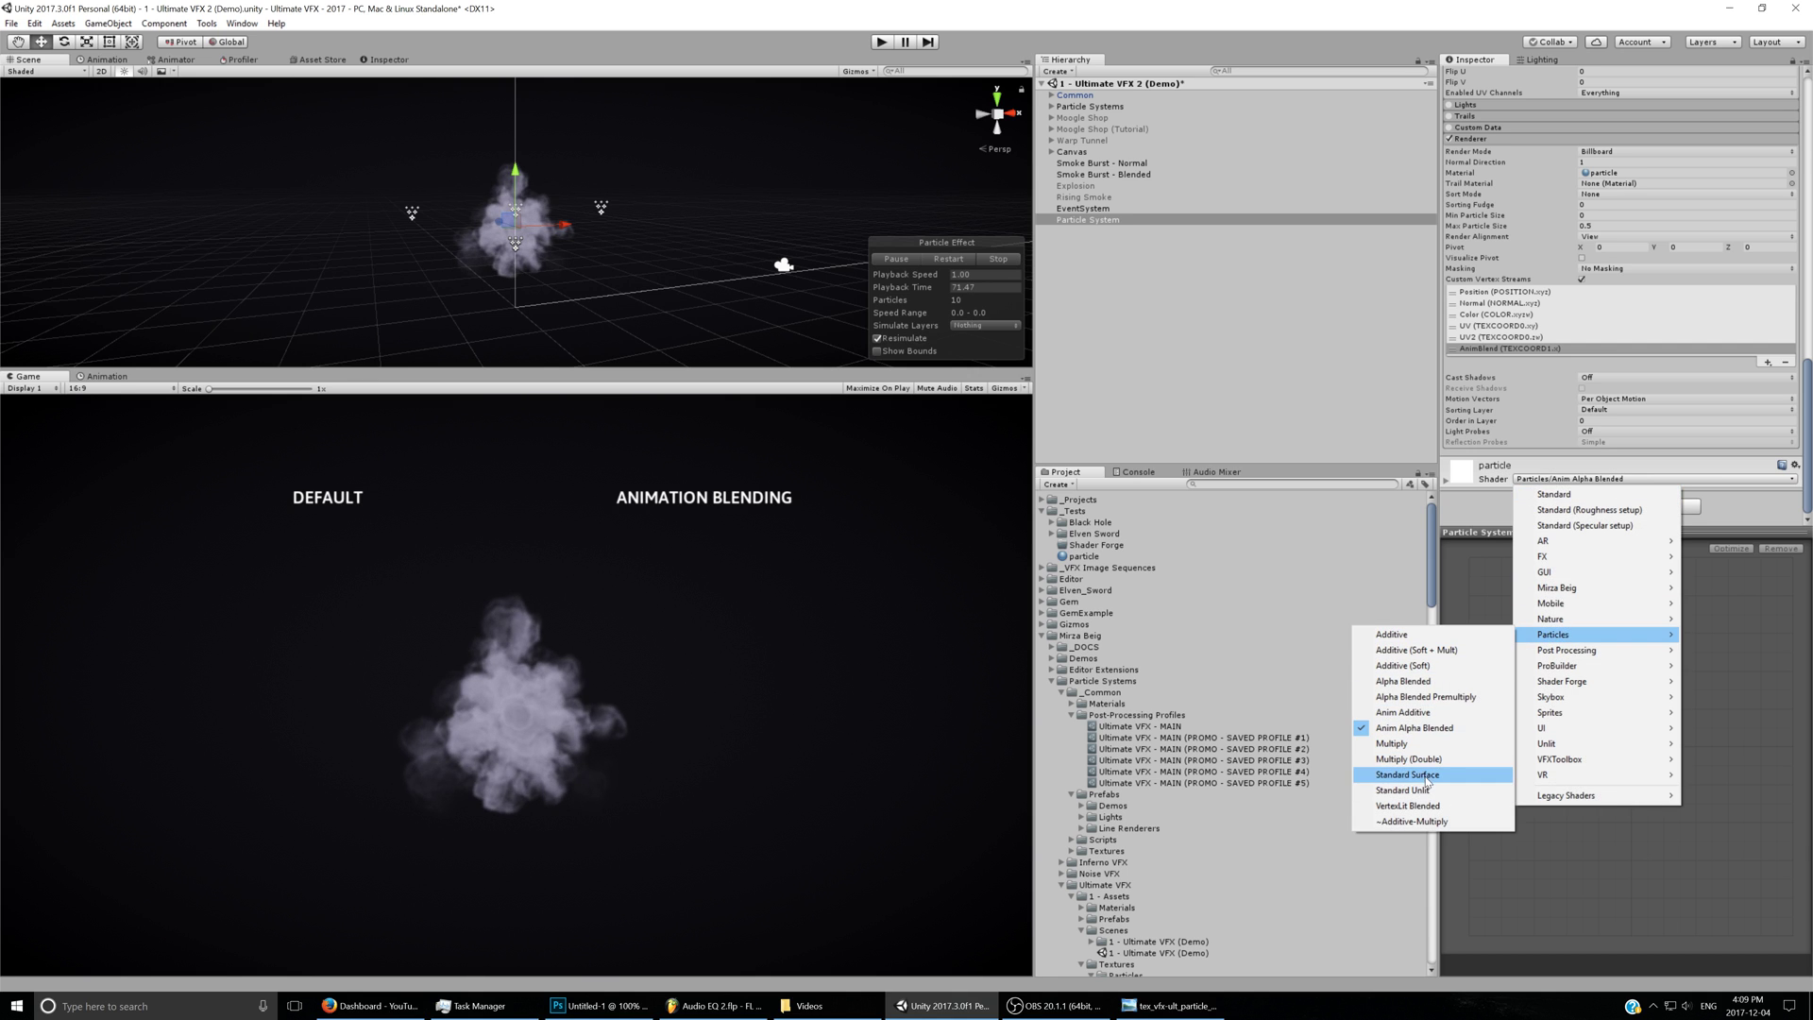
Switch the material to Particles/Standard Unlit and apply its vertex streams to systems.
left_click(1407, 790)
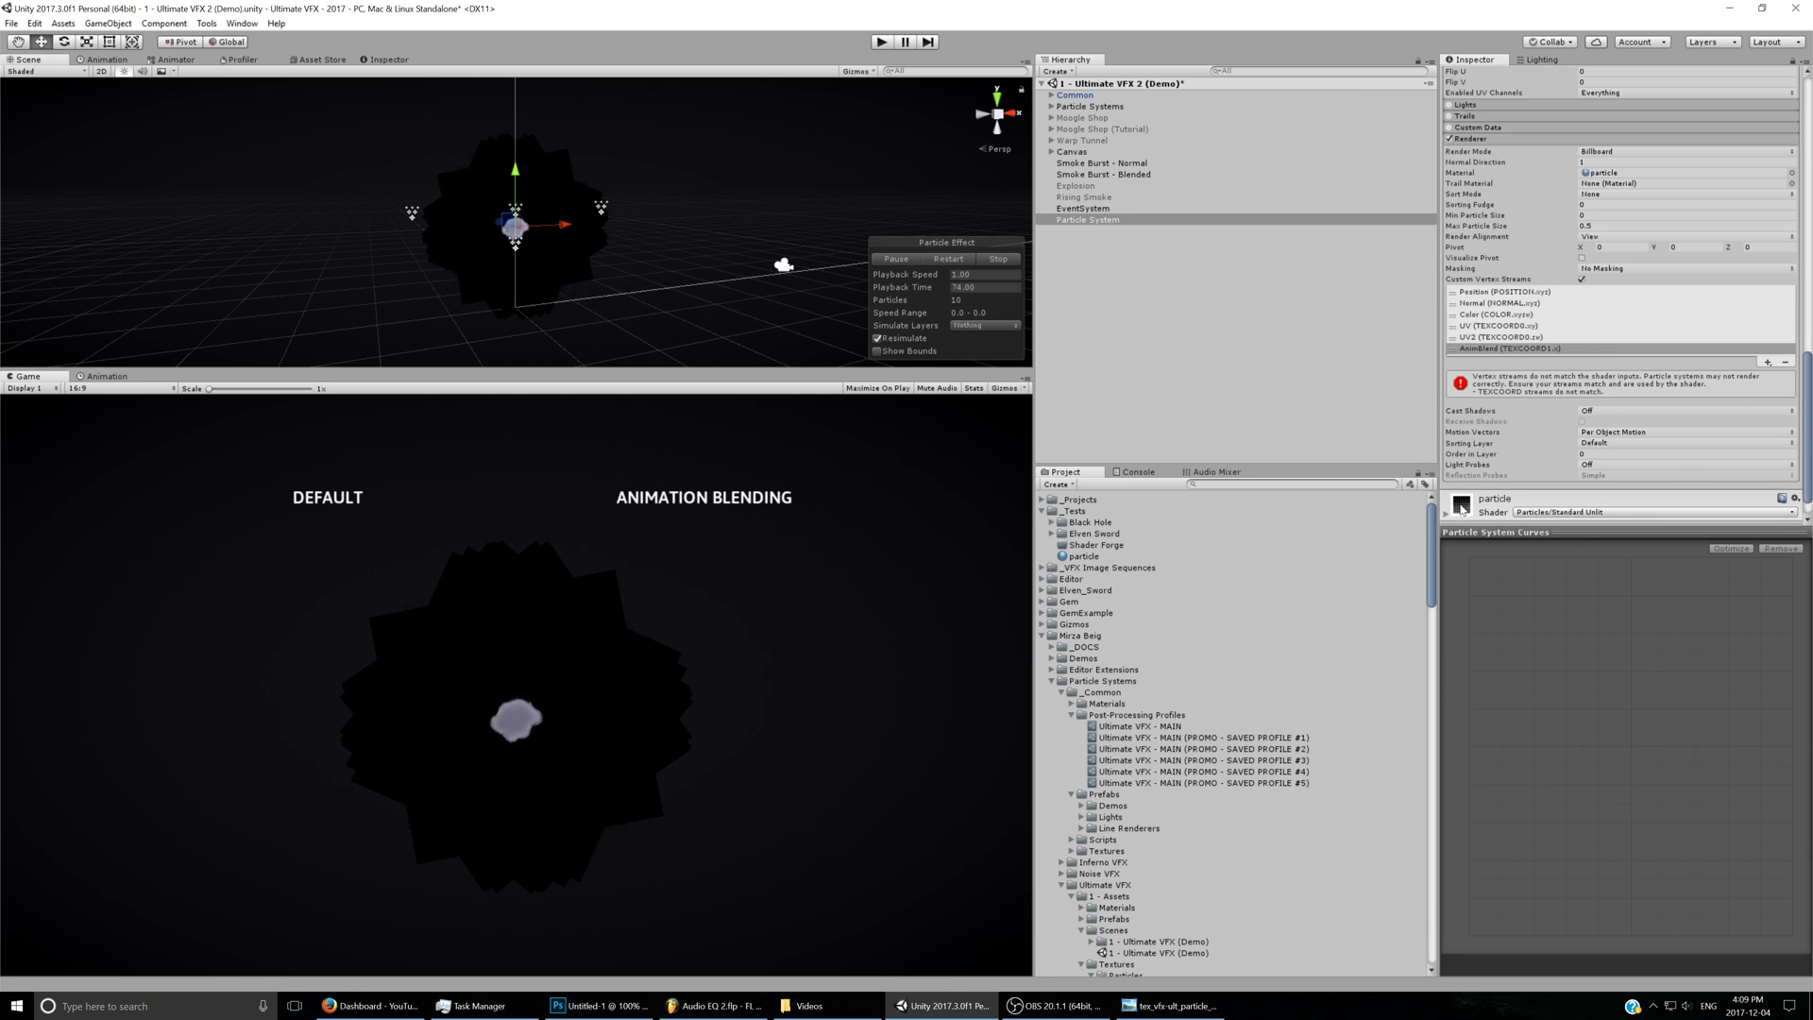
scroll(1479, 508, "down", 5)
scroll(1632, 454, "down", 2)
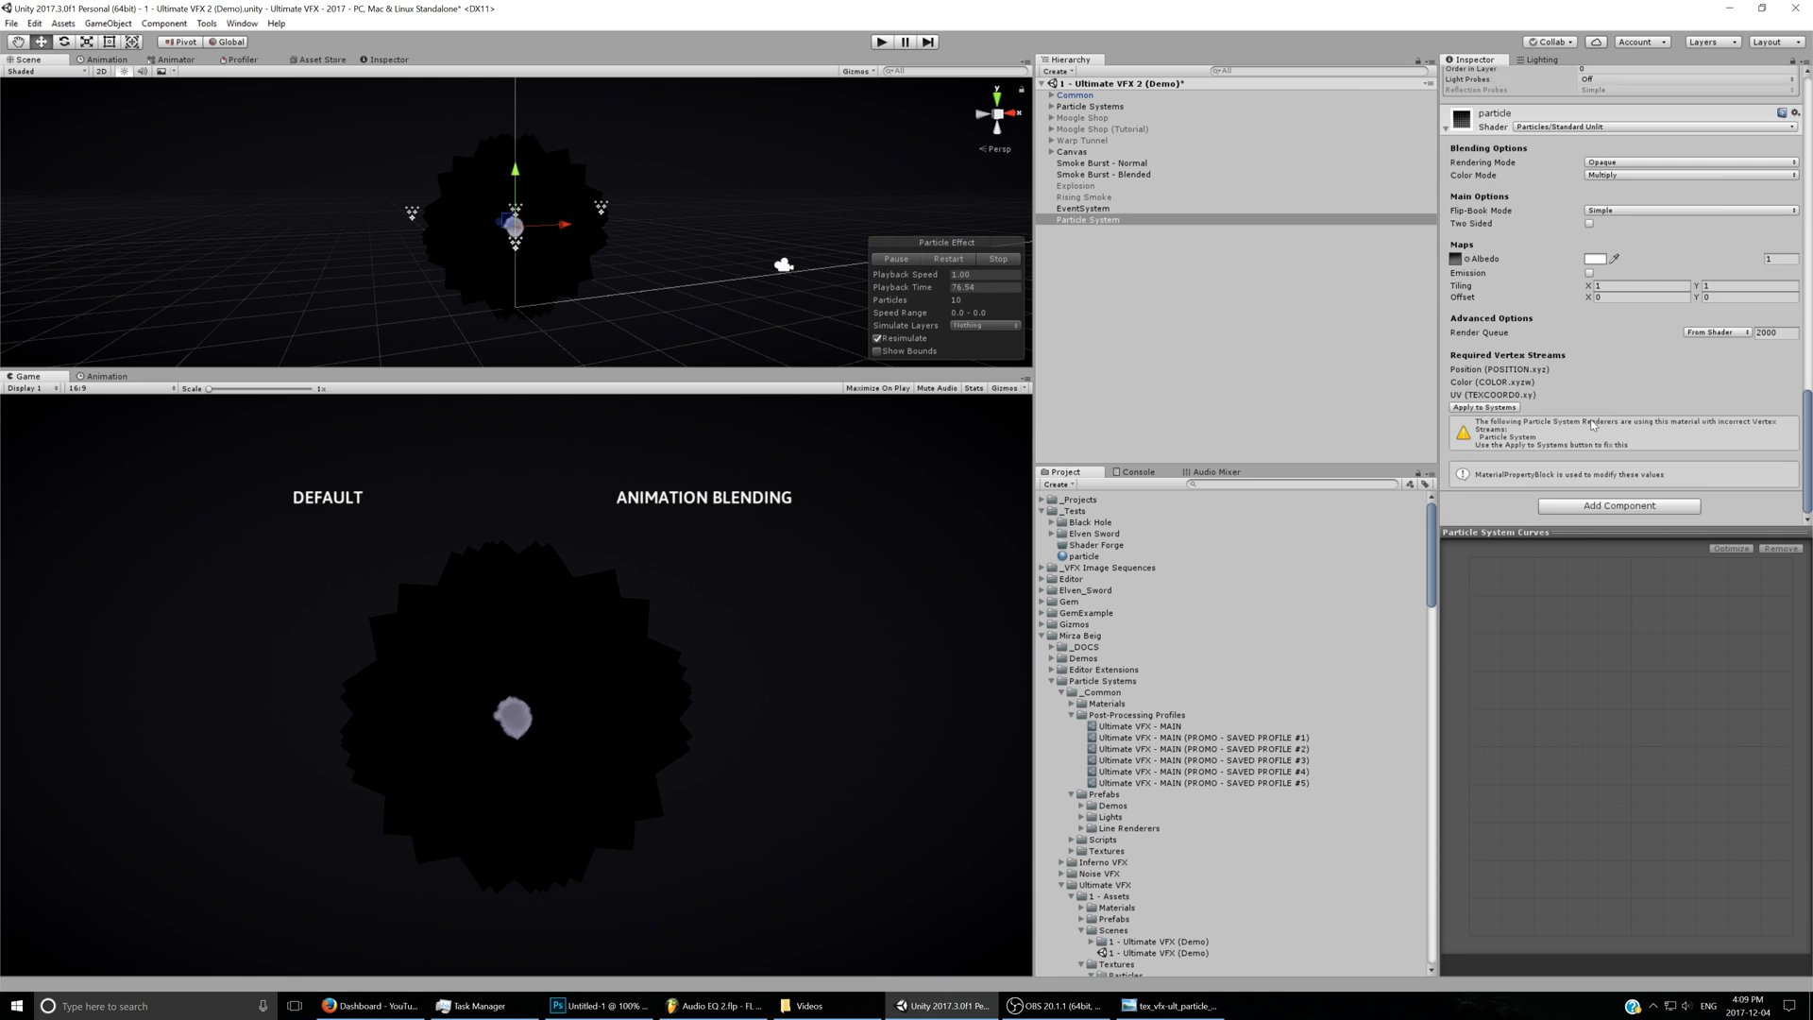
left_click(1485, 492)
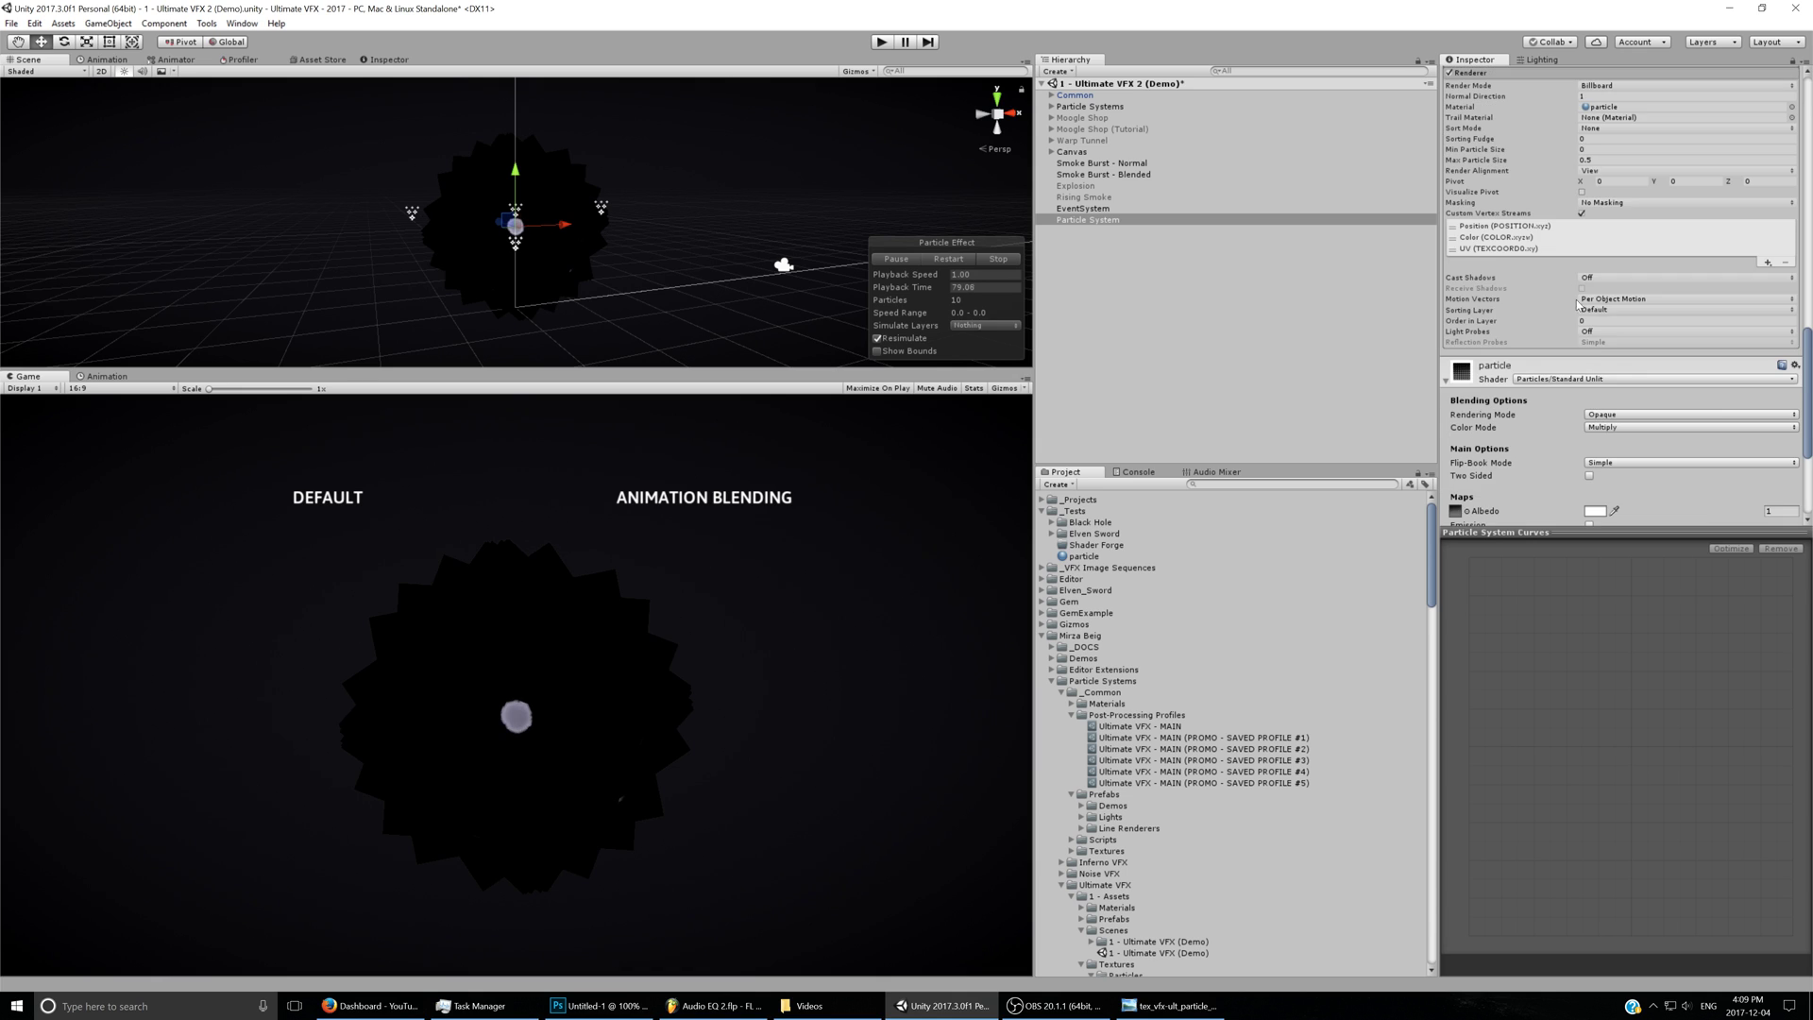
scroll(1481, 243, "down", 1)
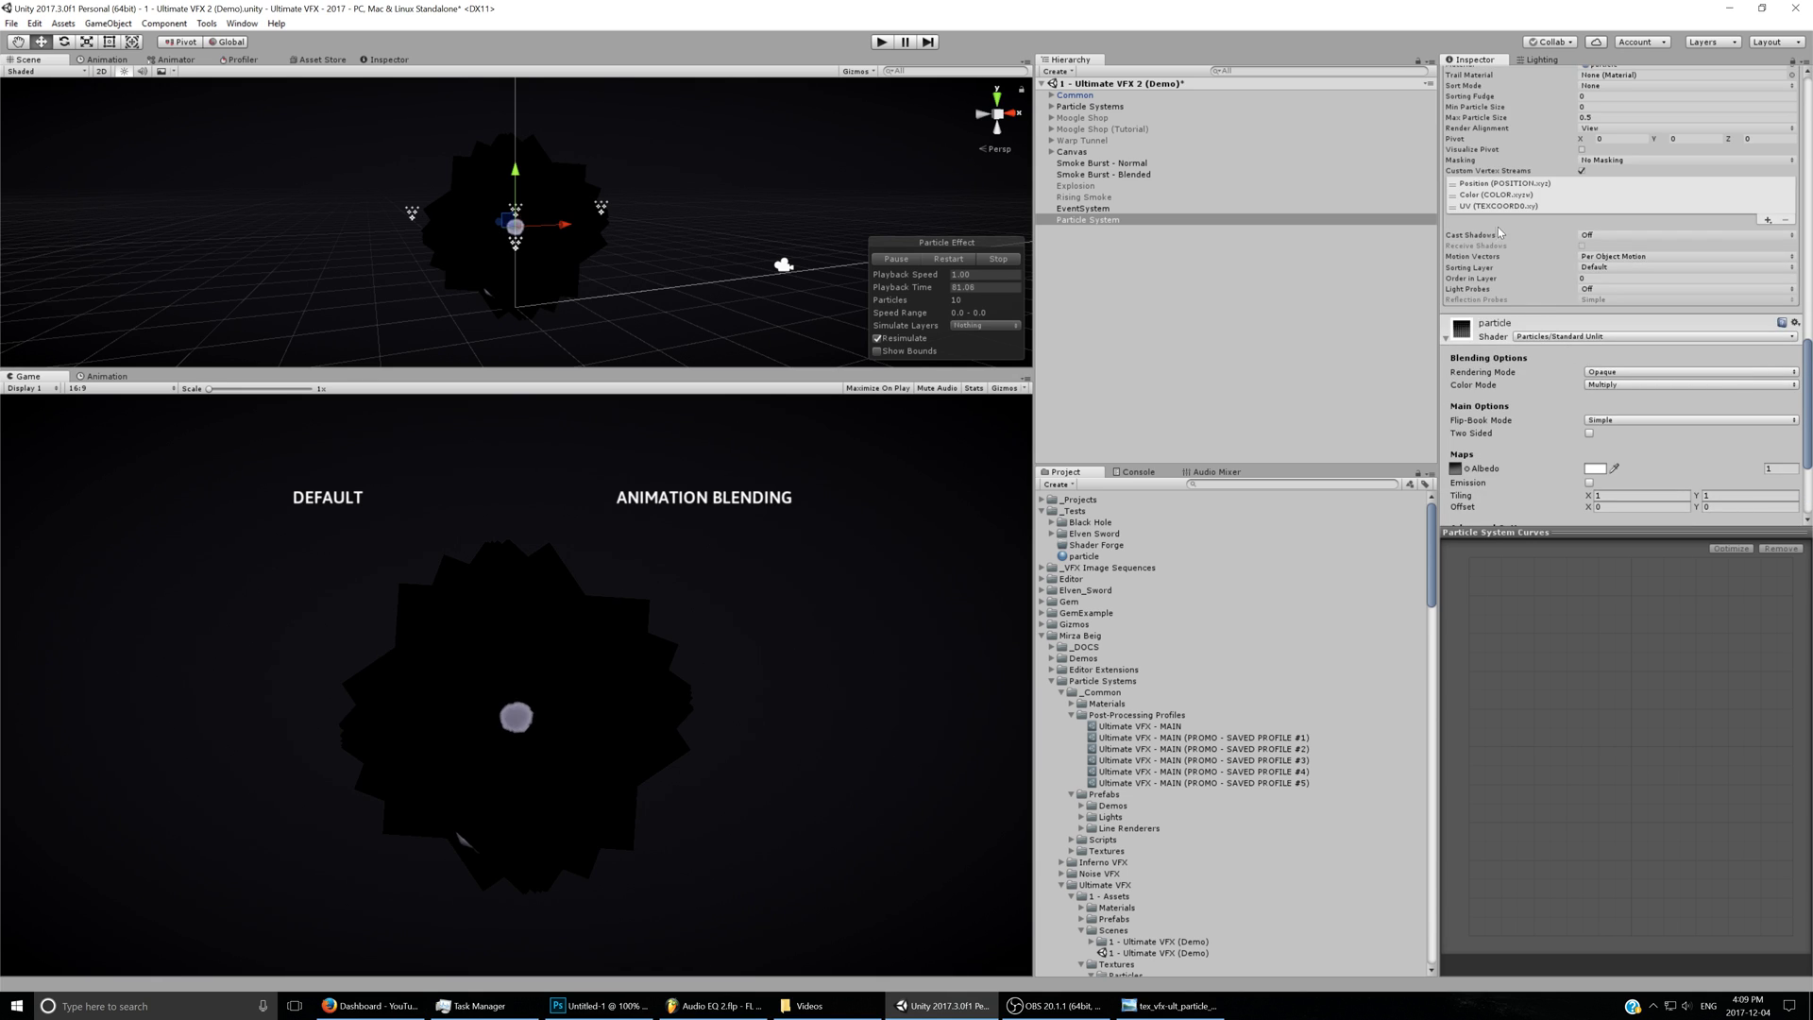
key("ctrl+z")
key("ctrl+y")
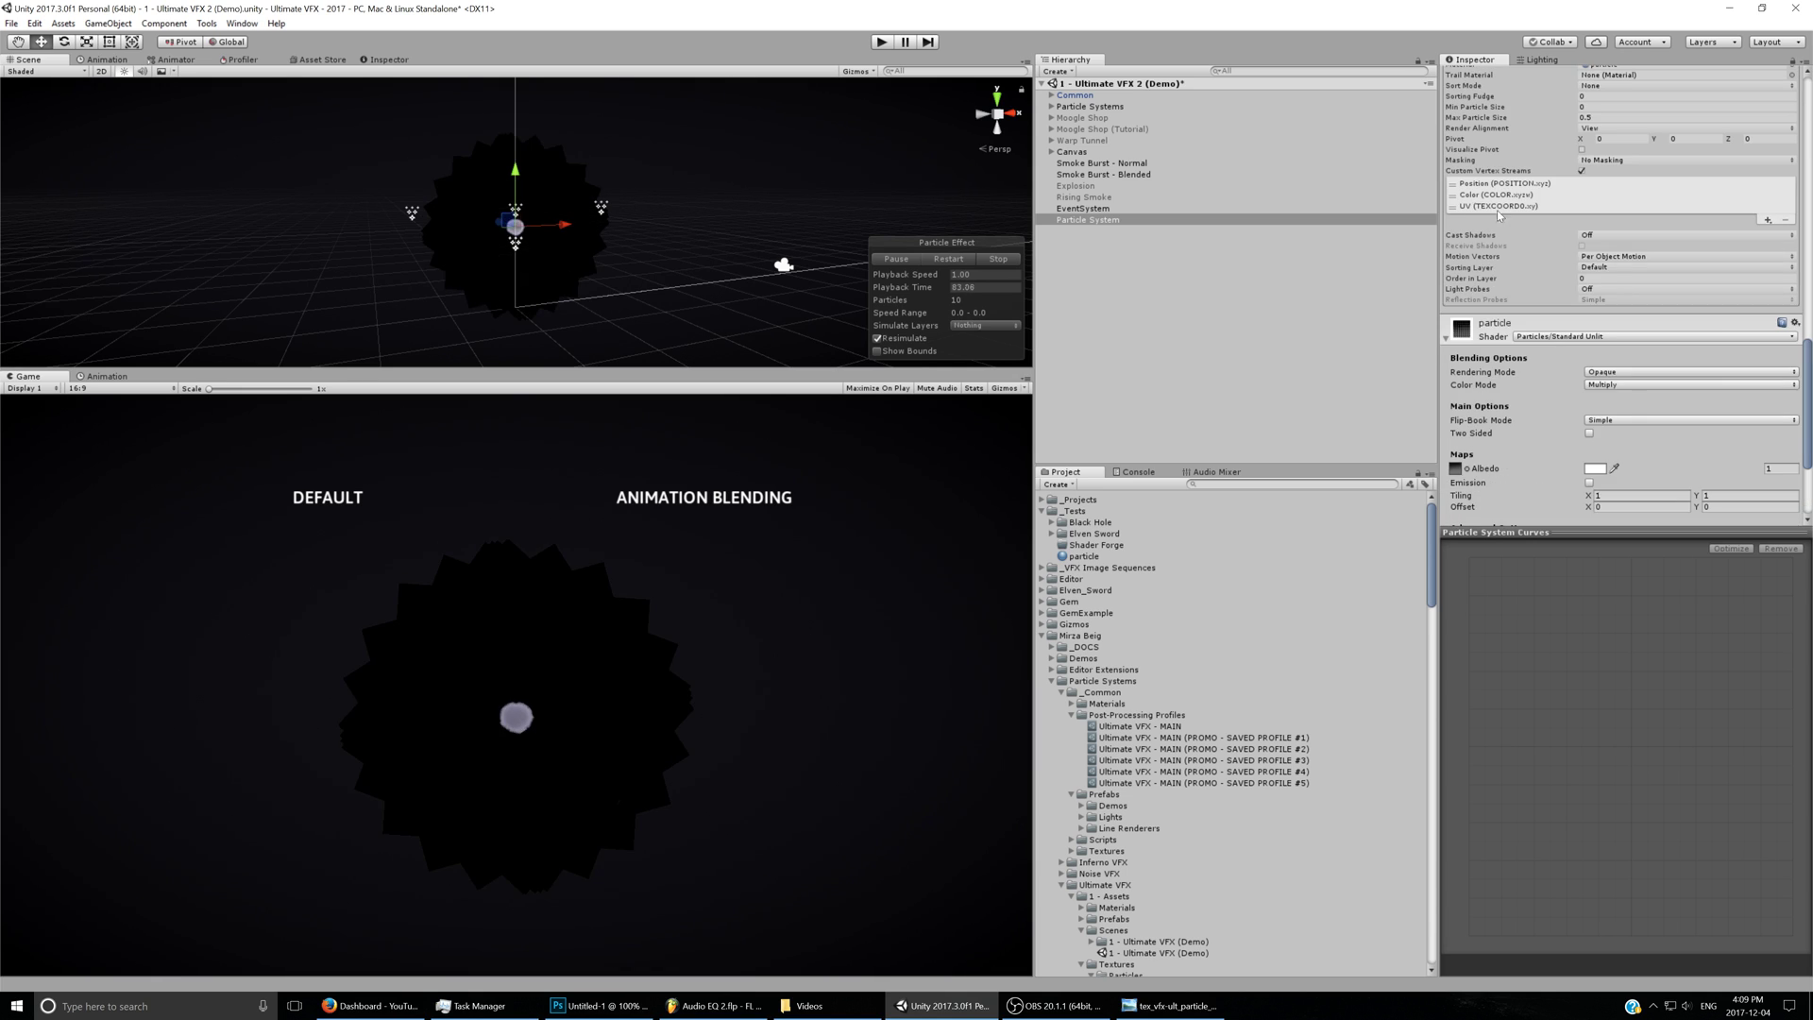
Set the material's Rendering Mode to Fade.
left_click(1613, 371)
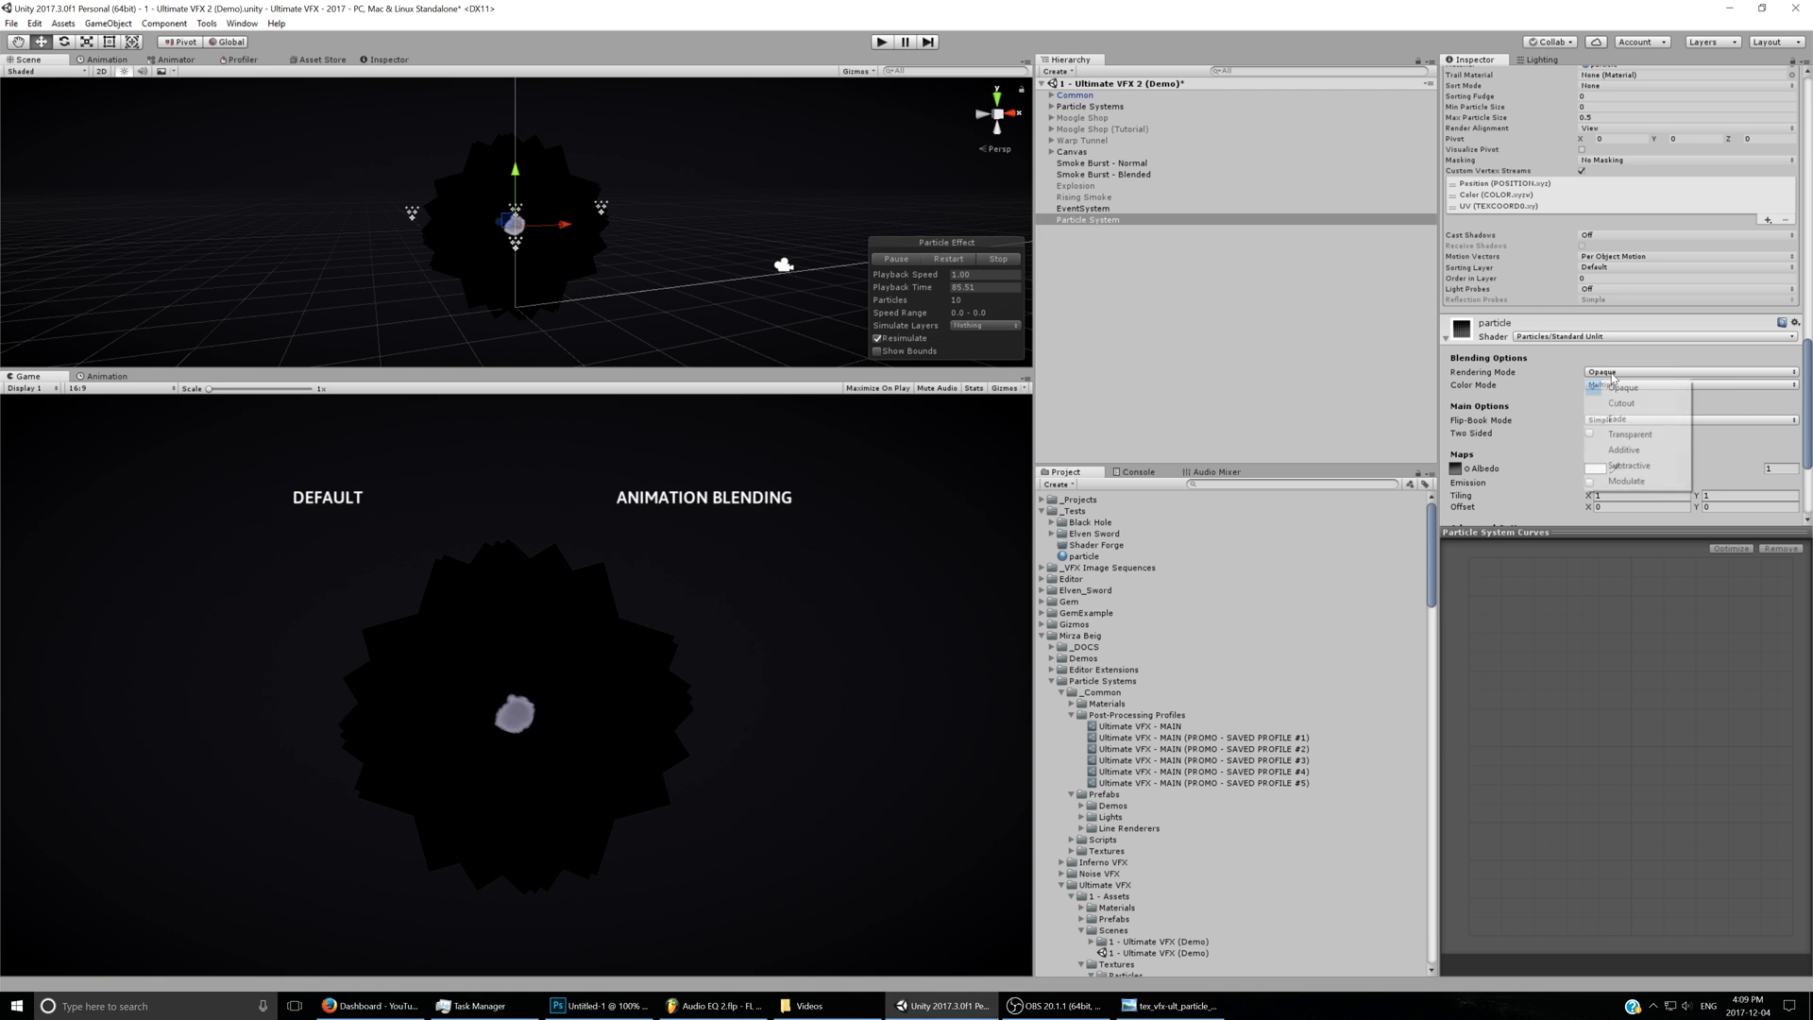
left_click(1624, 435)
left_click(1618, 371)
left_click(1617, 419)
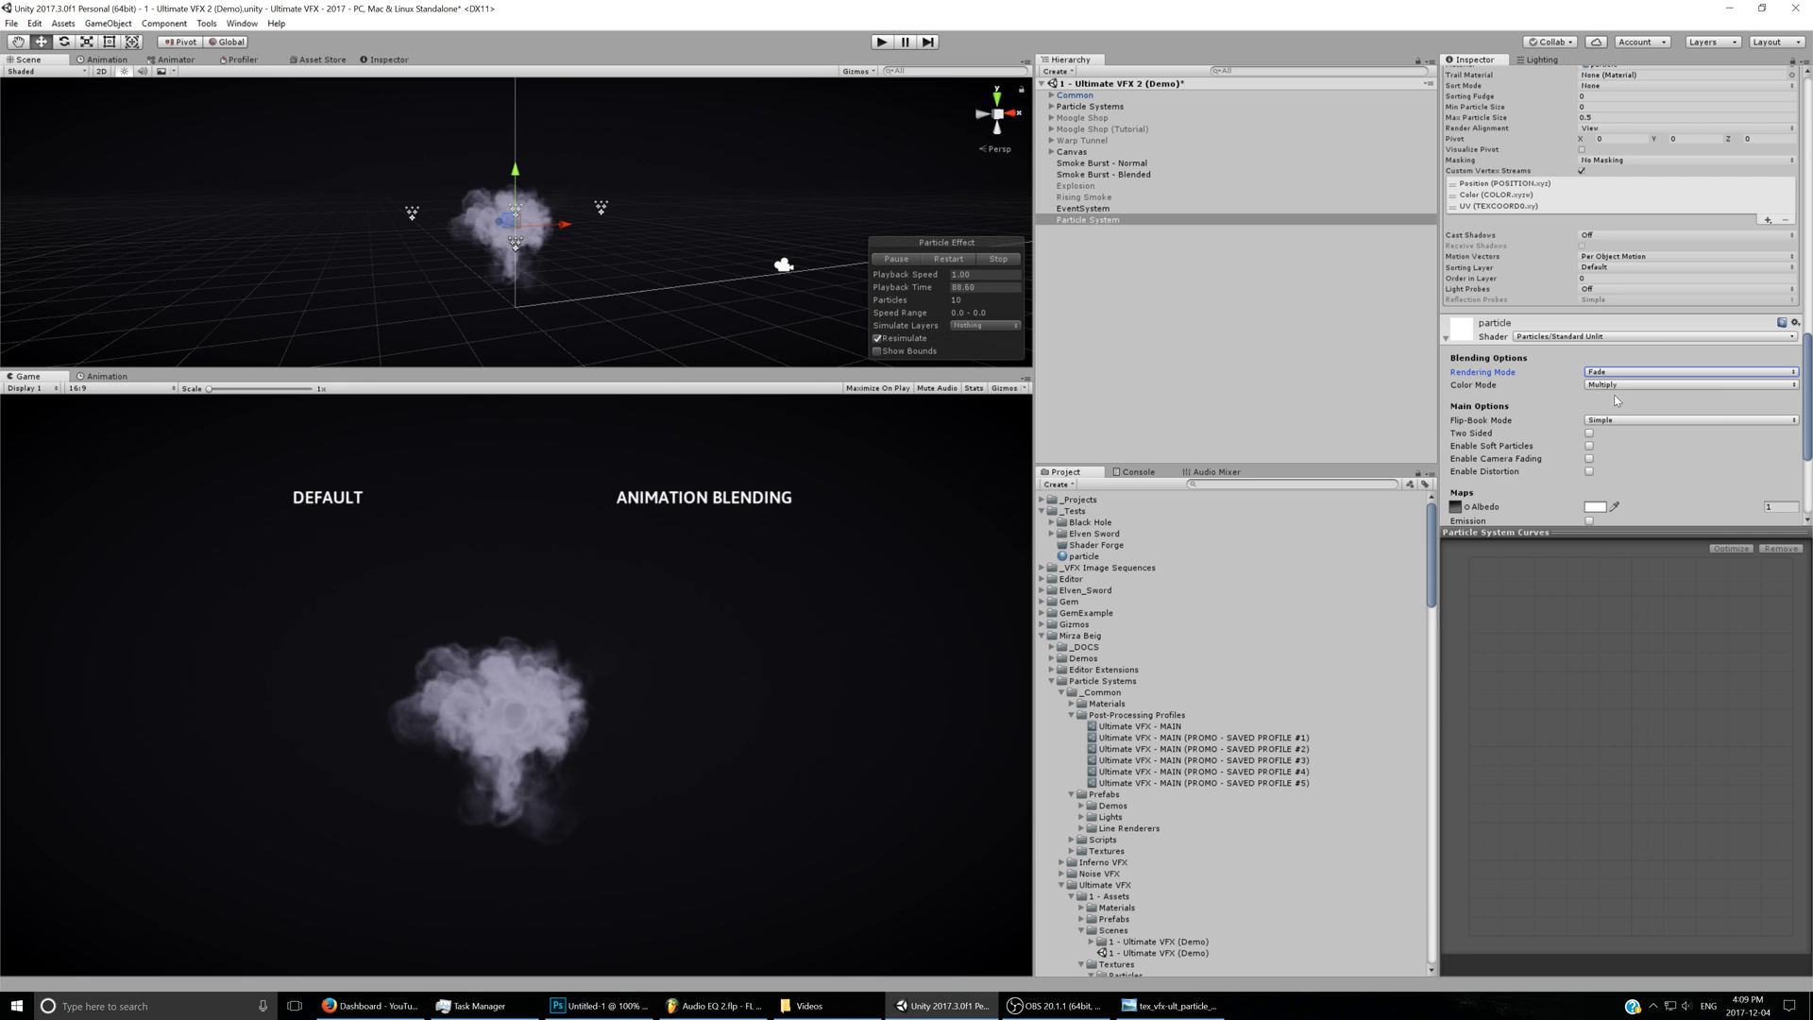
Set Flip-Book Mode to Blended and apply the UV2 and AnimBlend streams to systems.
scroll(1628, 394, "down", 3)
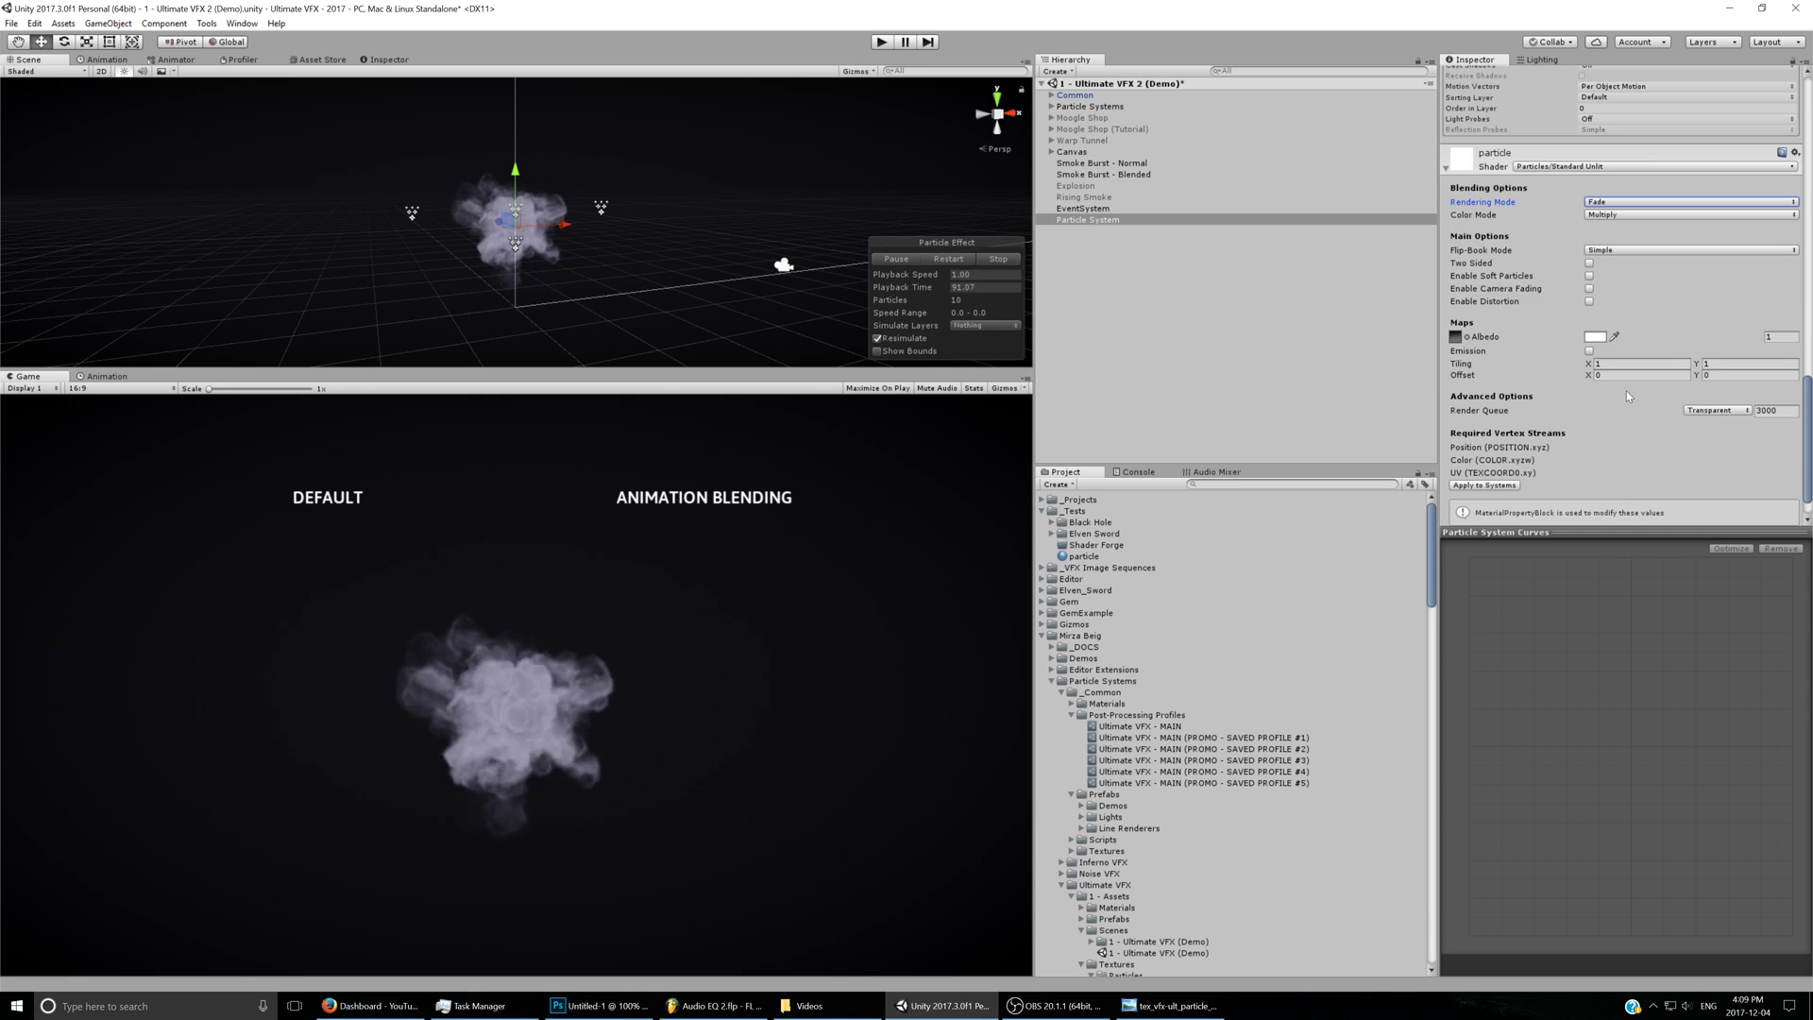
left_click(1601, 250)
left_click(1595, 266)
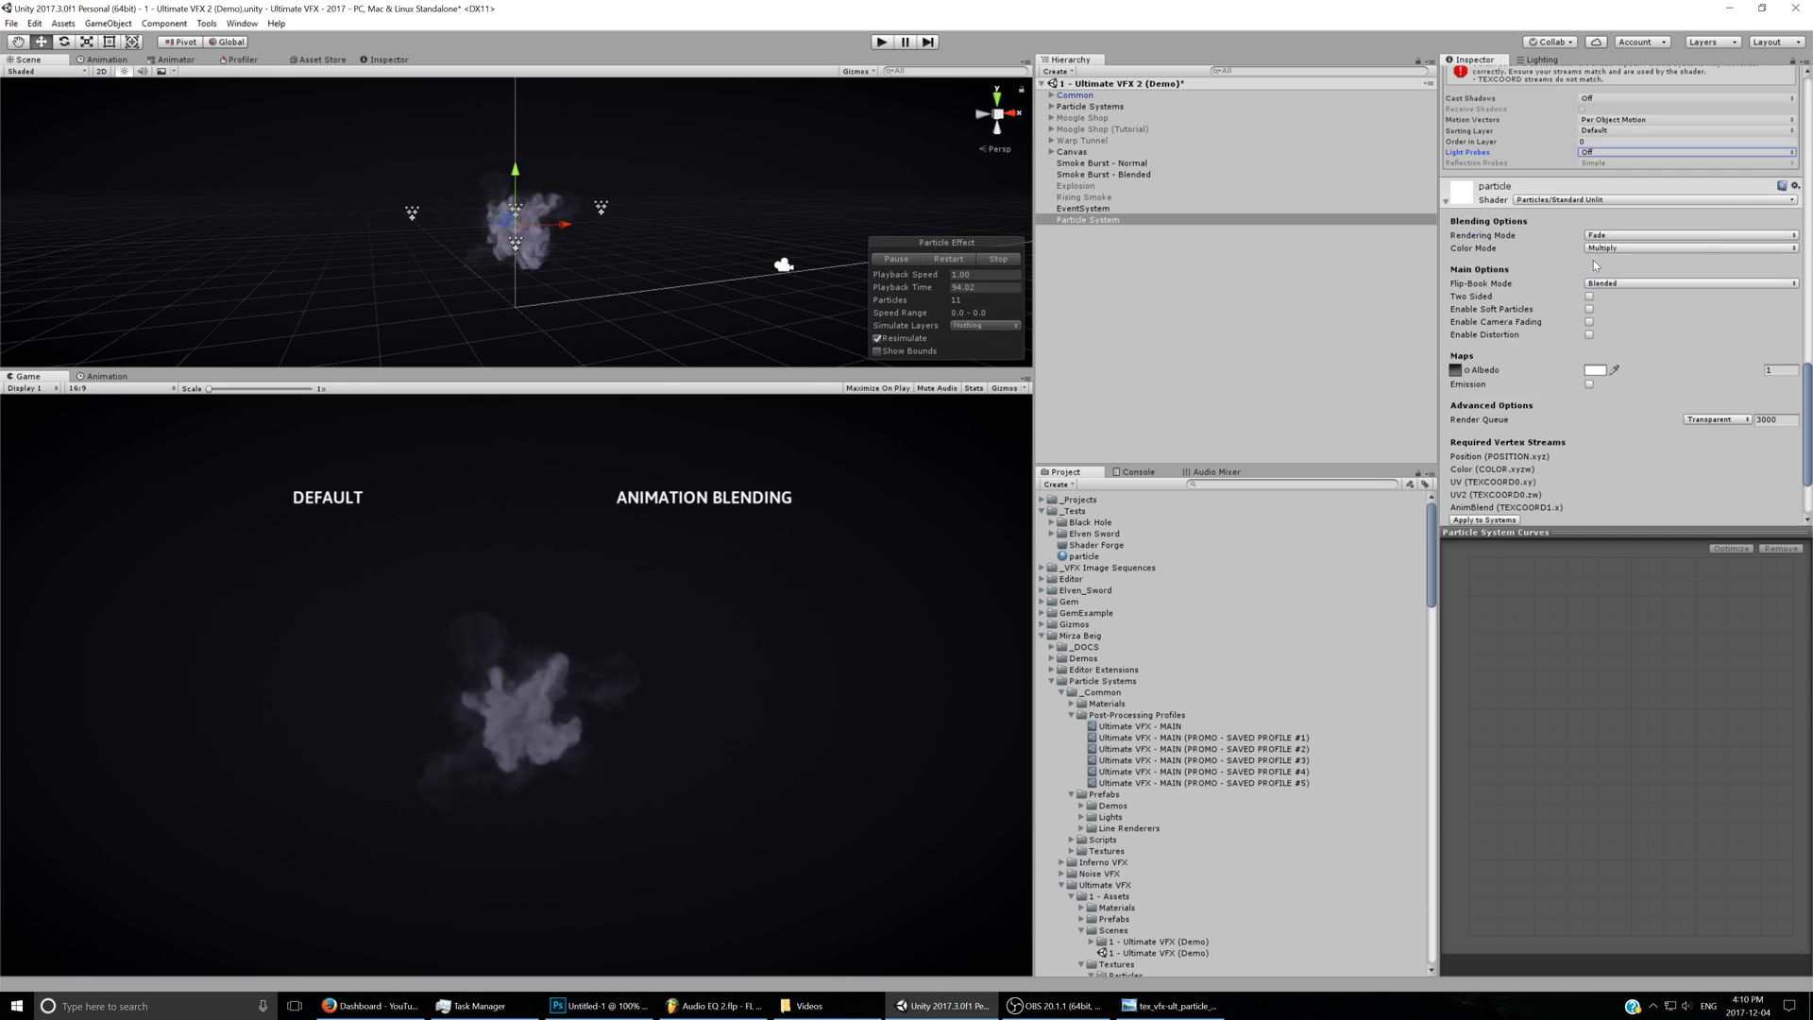
scroll(1572, 392, "down", 2)
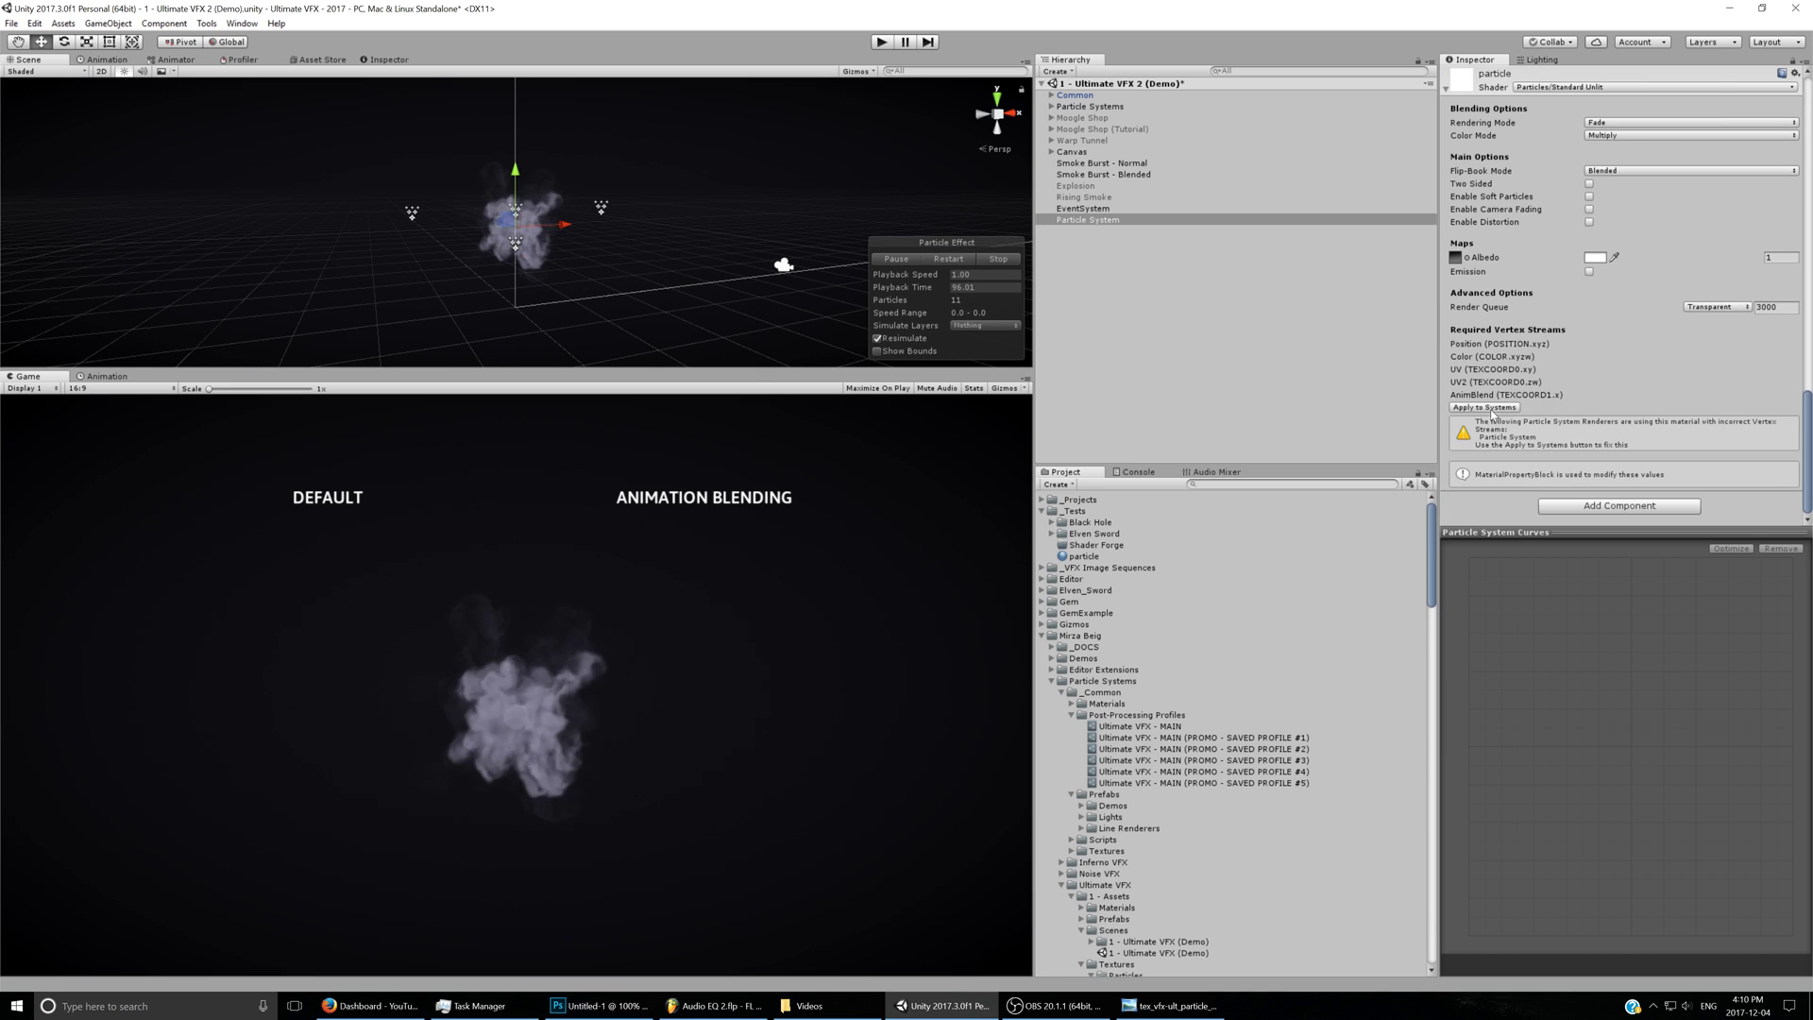
scroll(1515, 357, "up", 5)
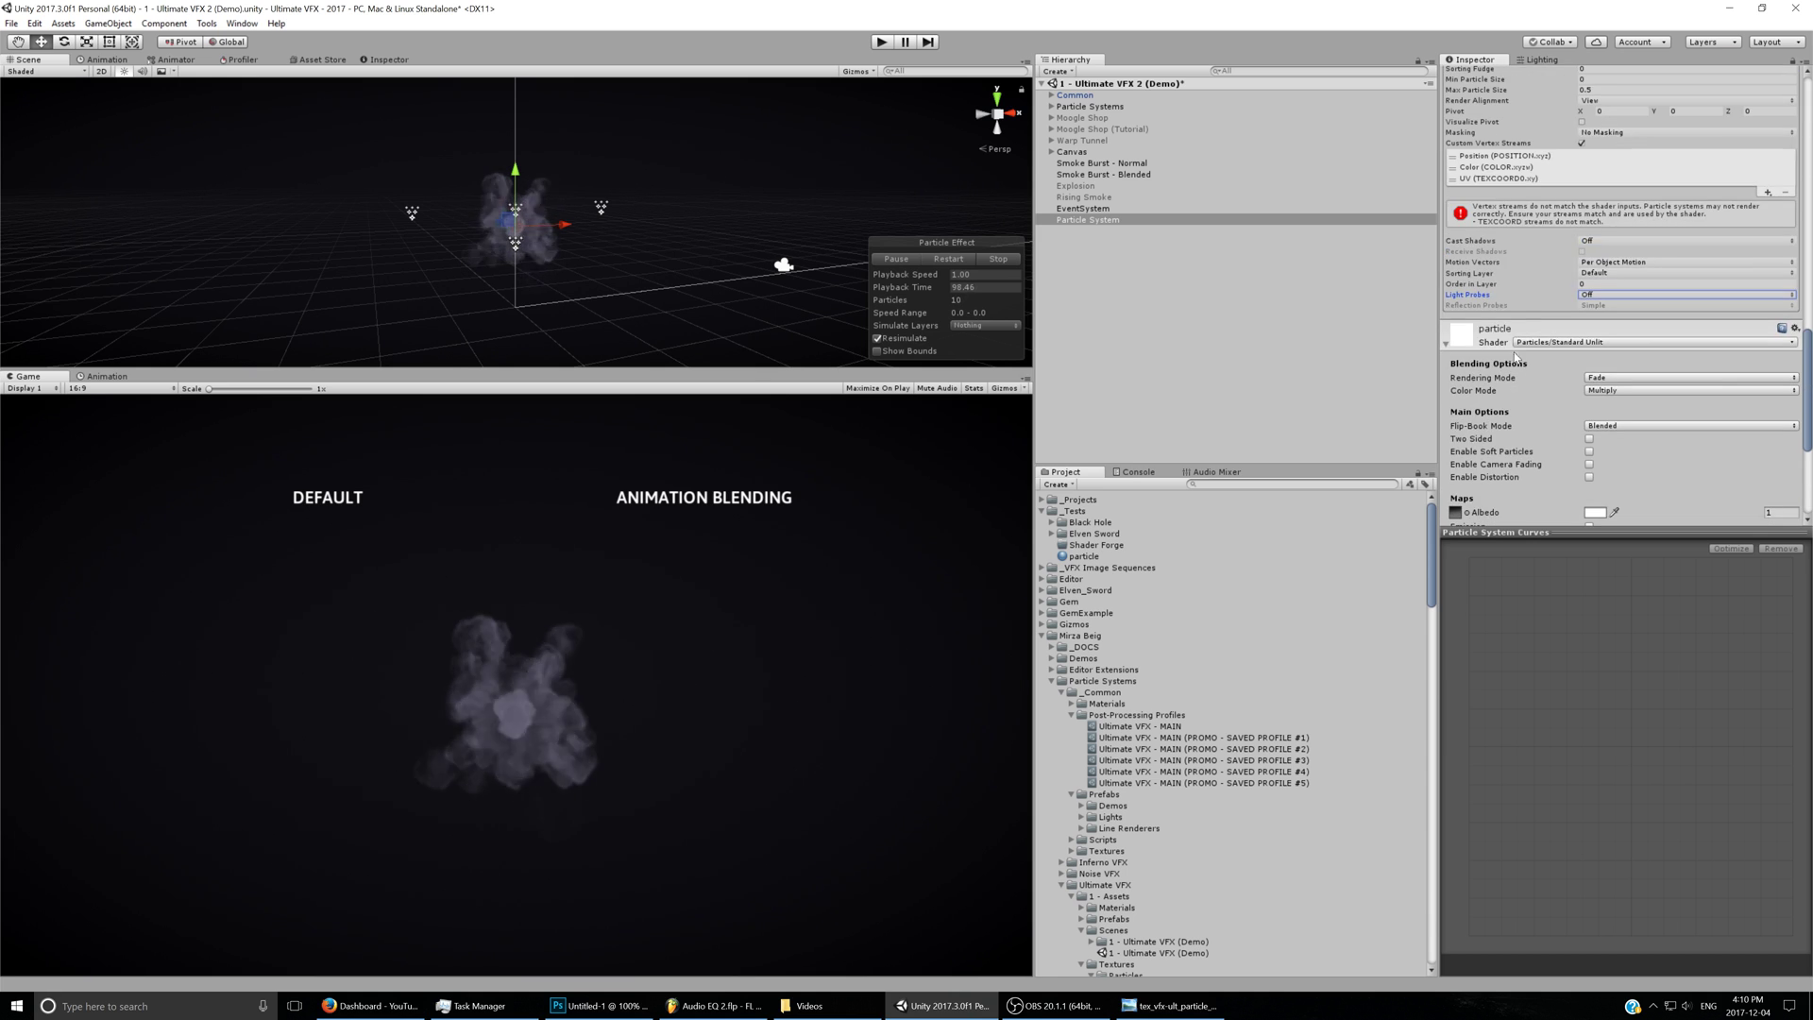
scroll(1473, 385, "down", 5)
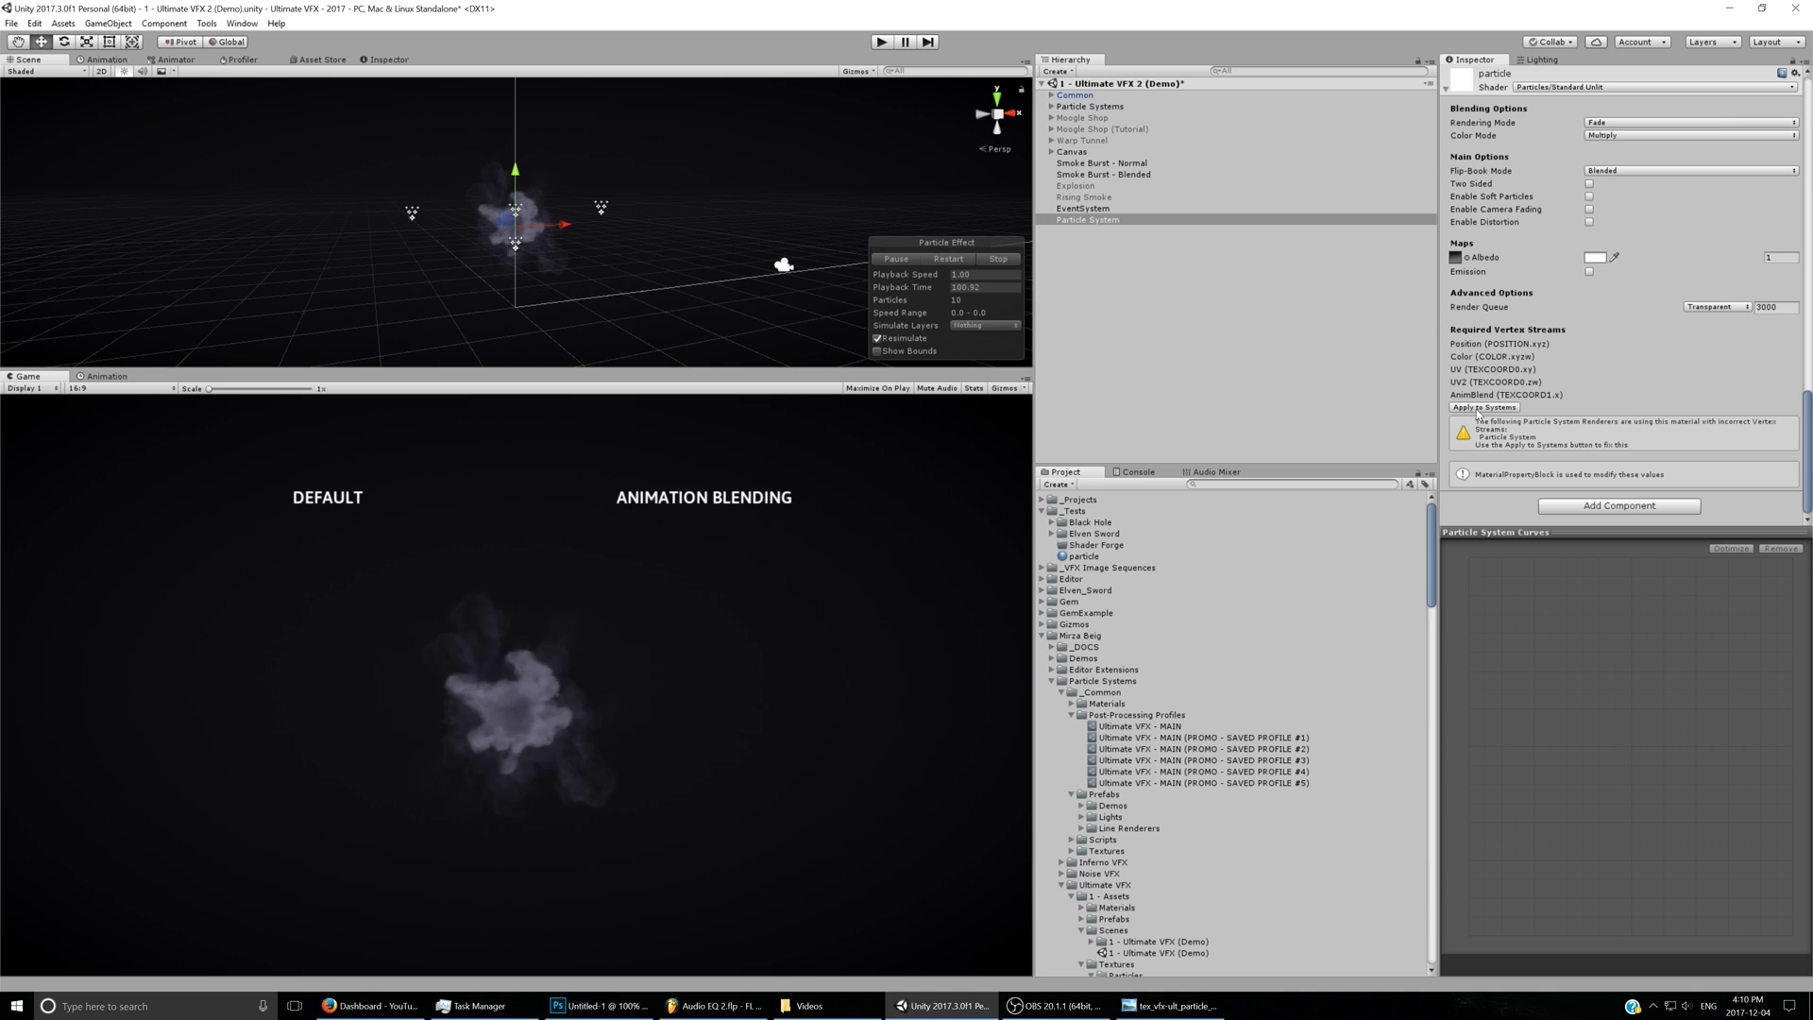
left_click(1478, 407)
Scroll the Inspector back up to the top of the particle system's settings.
scroll(1560, 429, "up", 6)
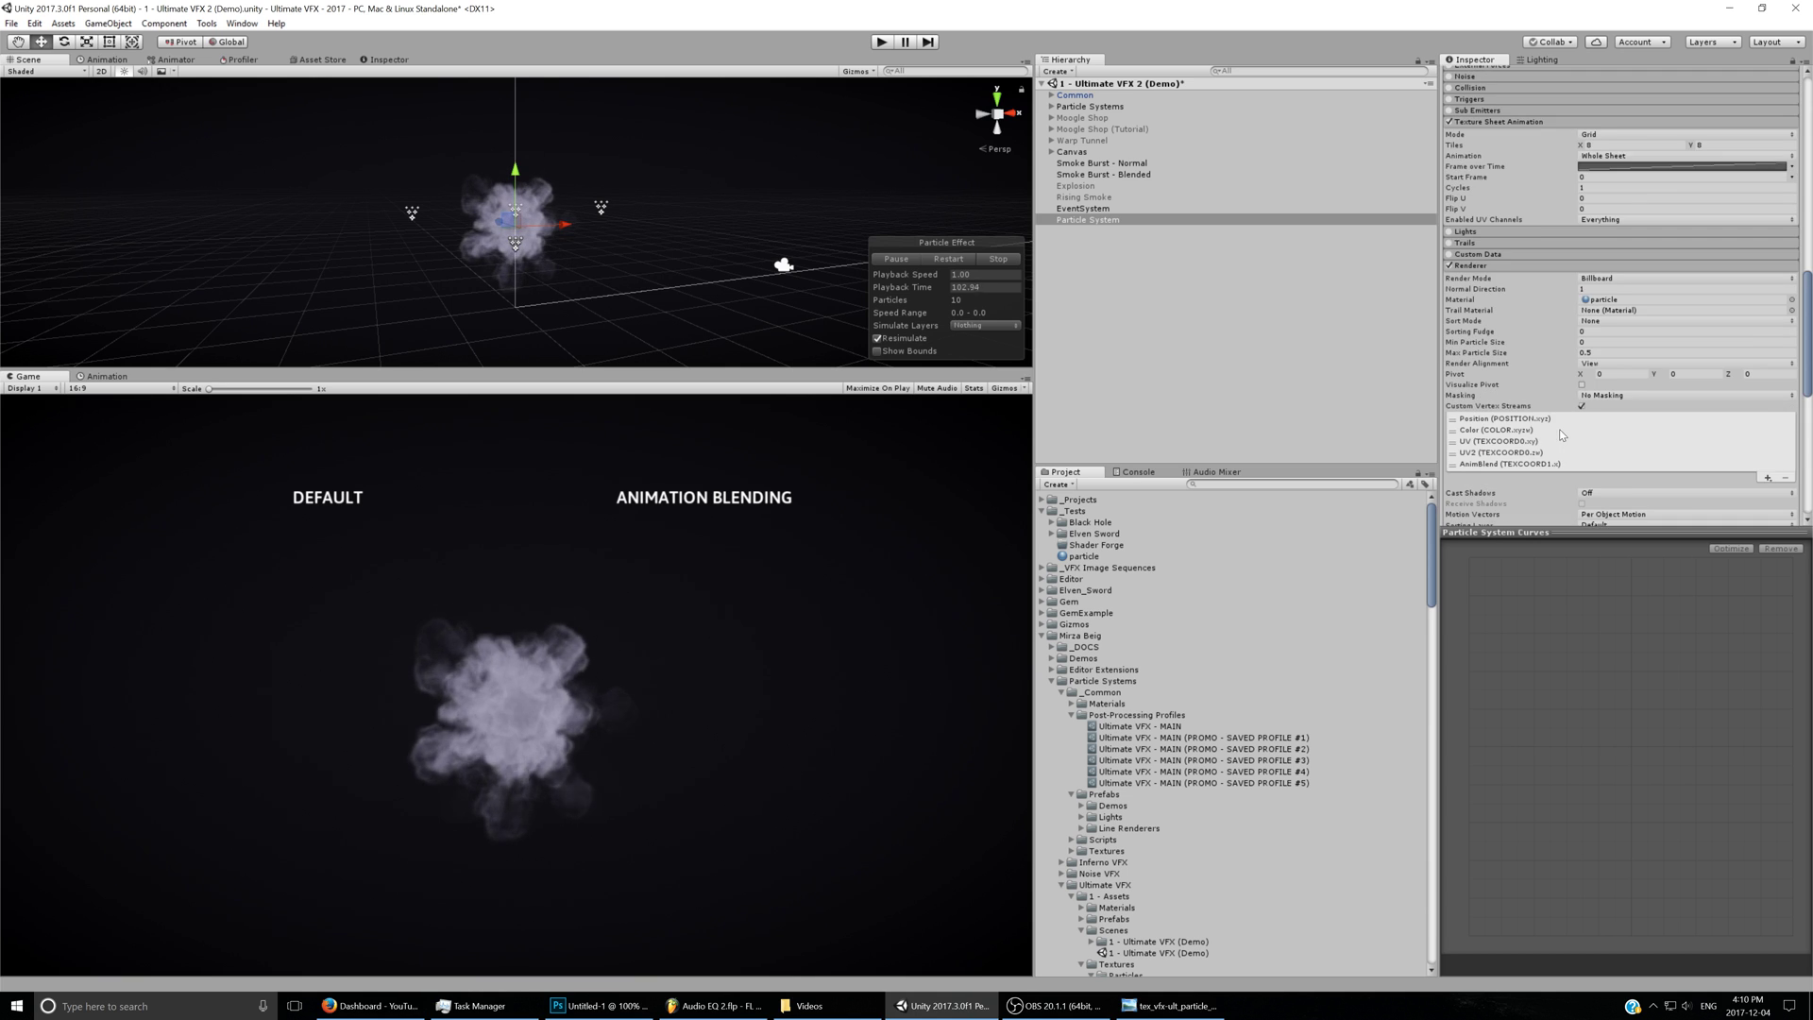
scroll(1560, 428, "down", 6)
scroll(1627, 474, "up", 15)
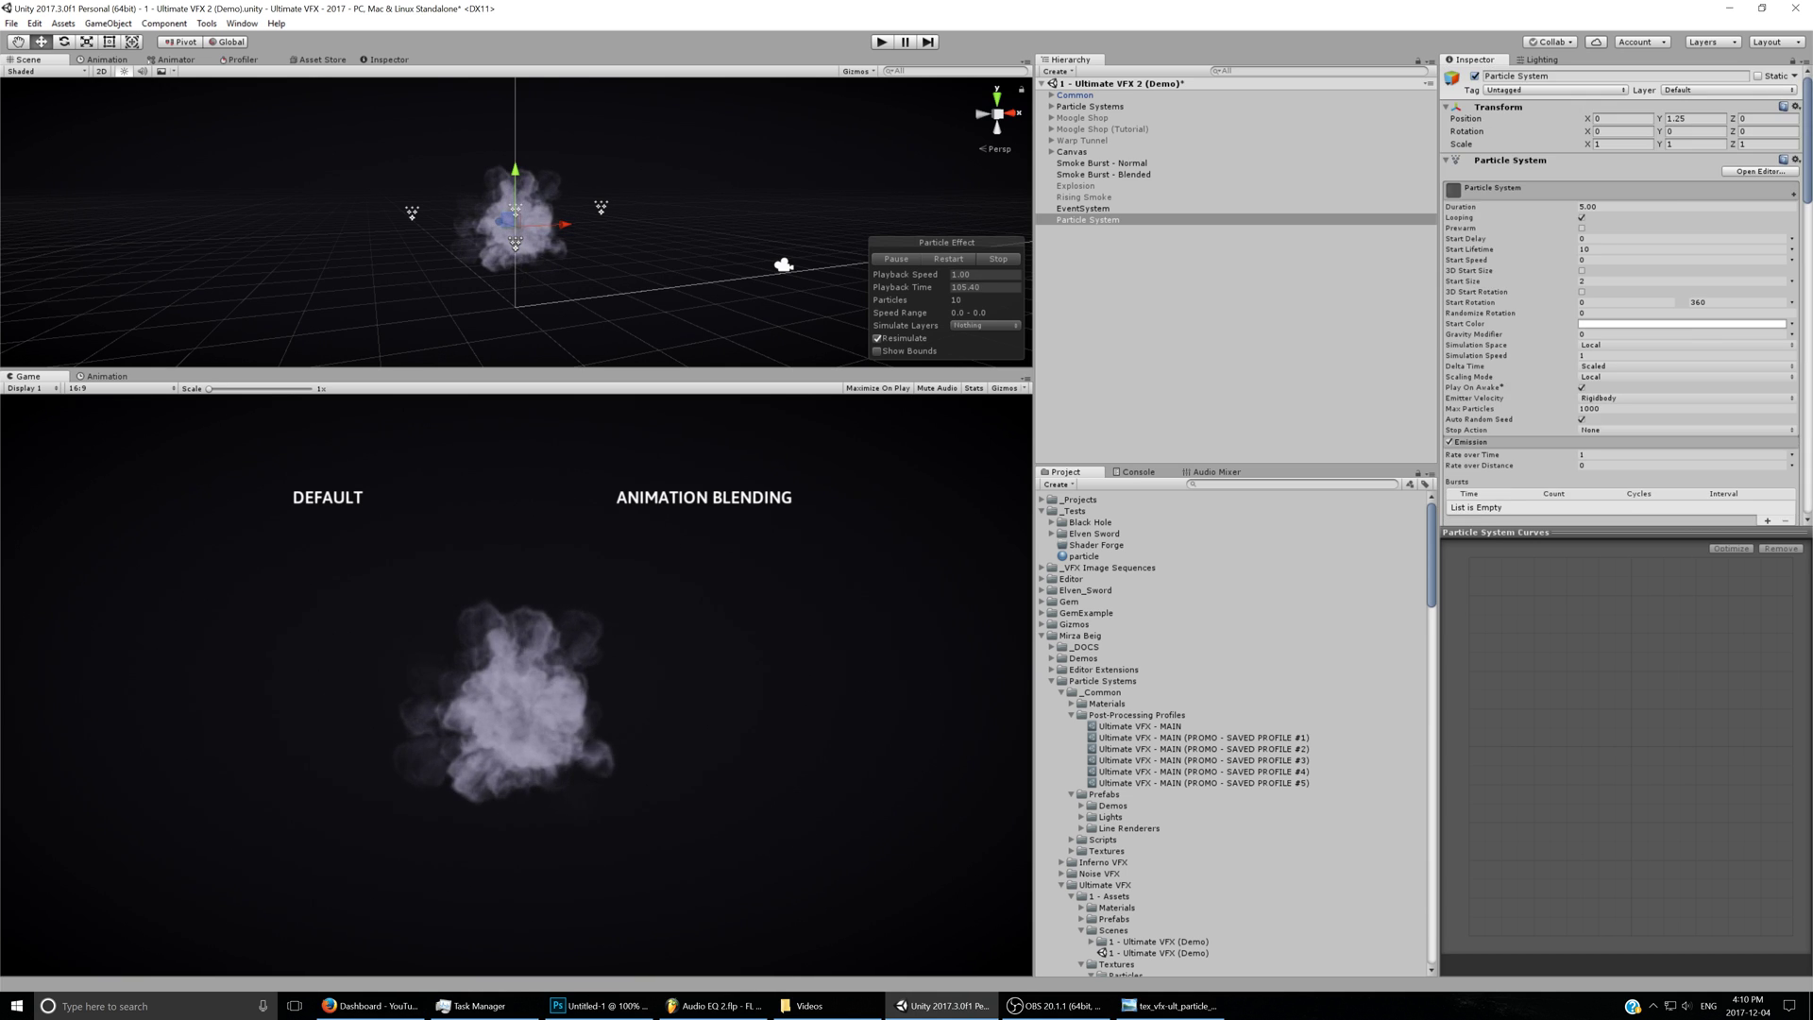